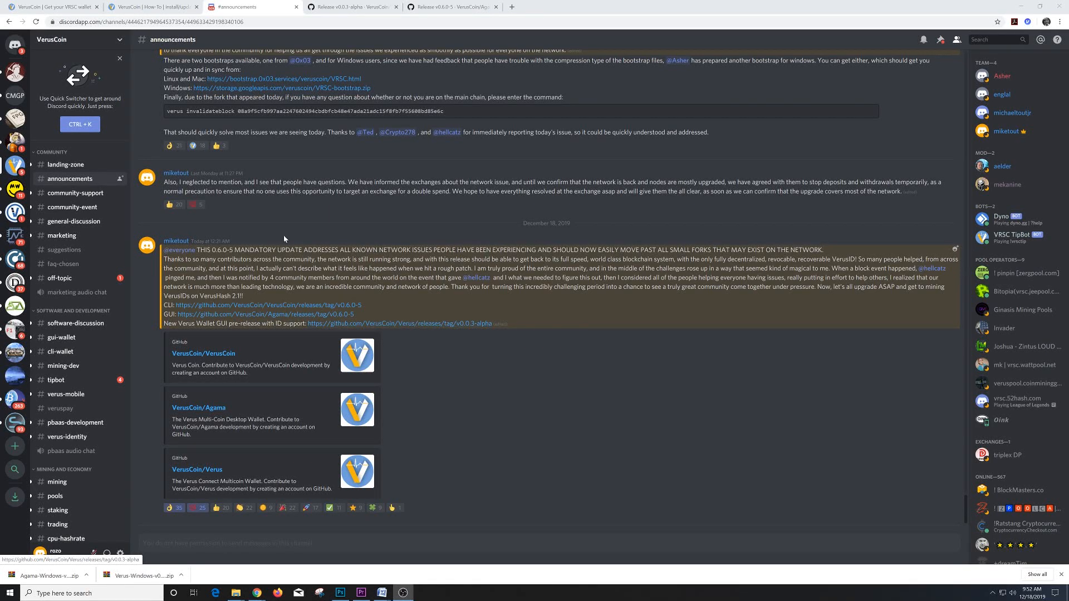
- Switch to the 'VerusCoin | Get your VRSC wallet' tab and scroll down to the Wallets download buttons
left_click(80, 7)
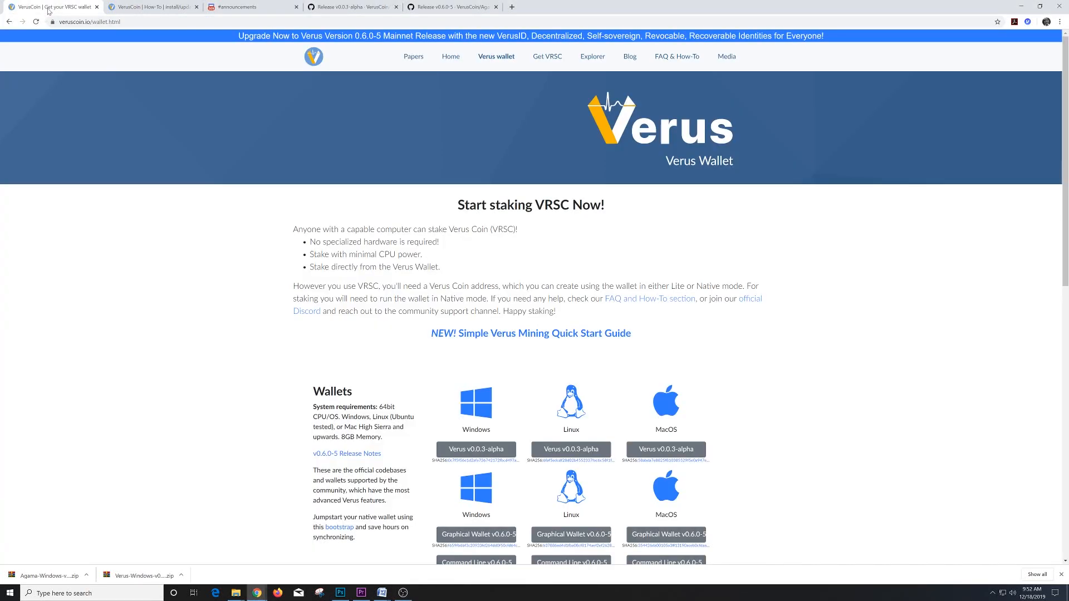
scroll(251, 211, "down", 3)
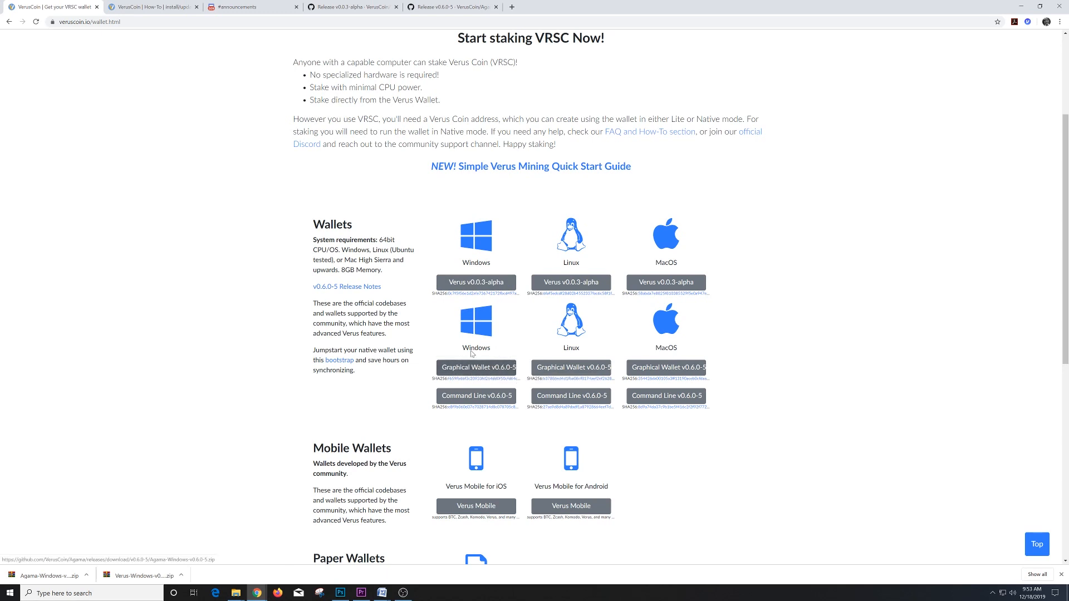
- Scroll the Agama v0.6.0-5 release page to Agama-Windows-v0.6.0-5.zip (119 MB), then switch to the v0.0.3-alpha release
left_click(451, 7)
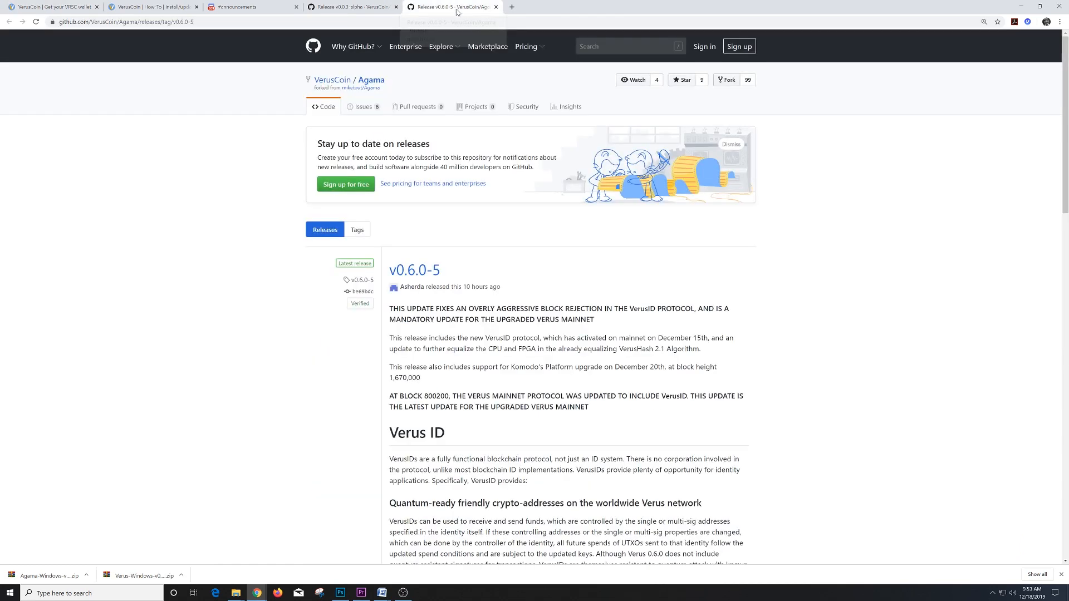
mouse_move(442, 47)
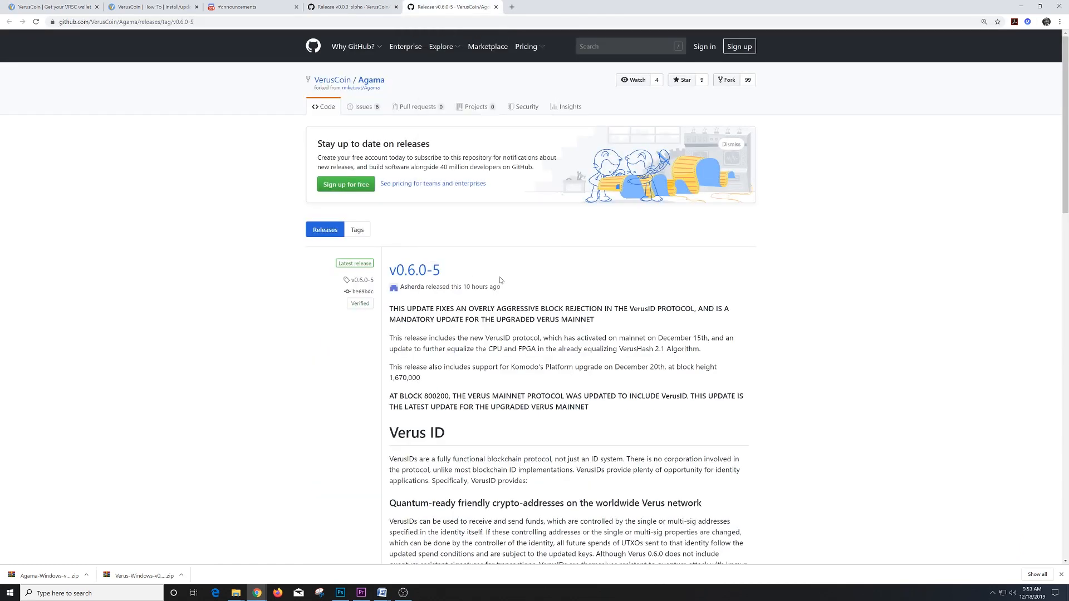
scroll(500, 281, "down", 20)
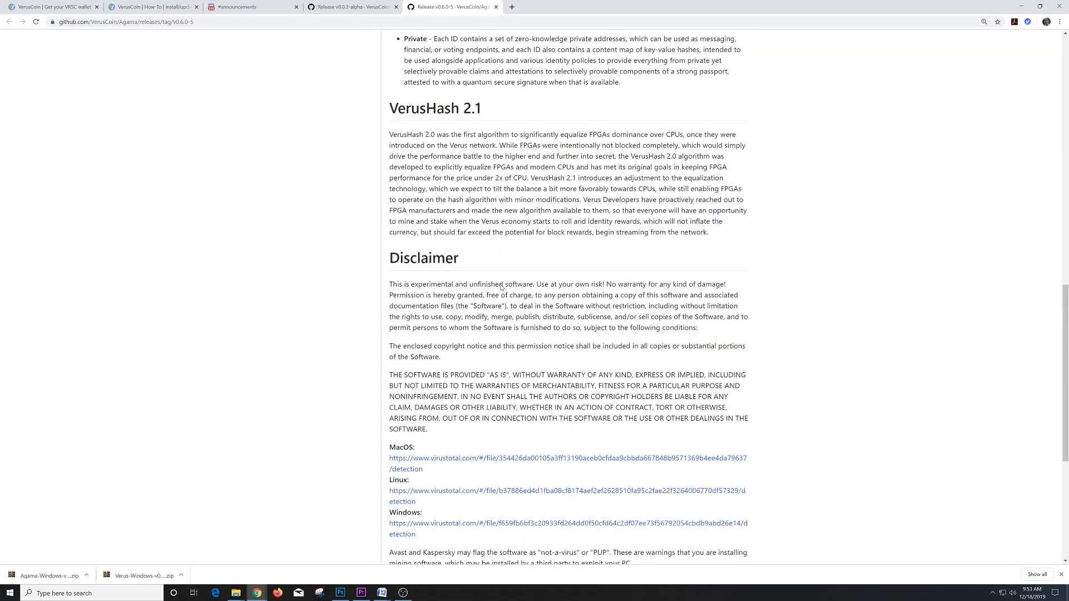
scroll(500, 288, "down", 2)
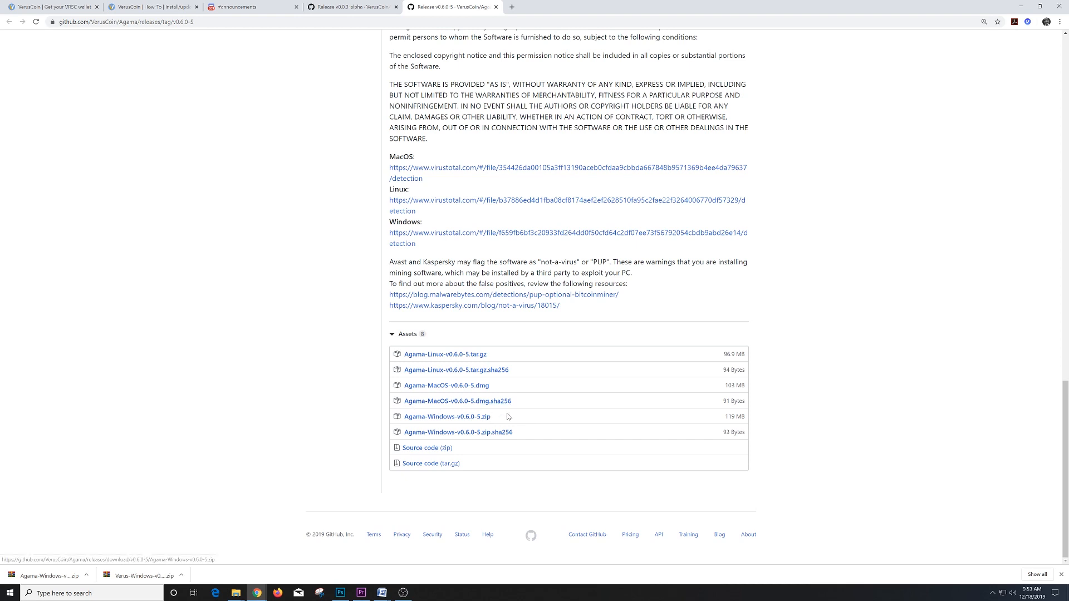
left_click(342, 7)
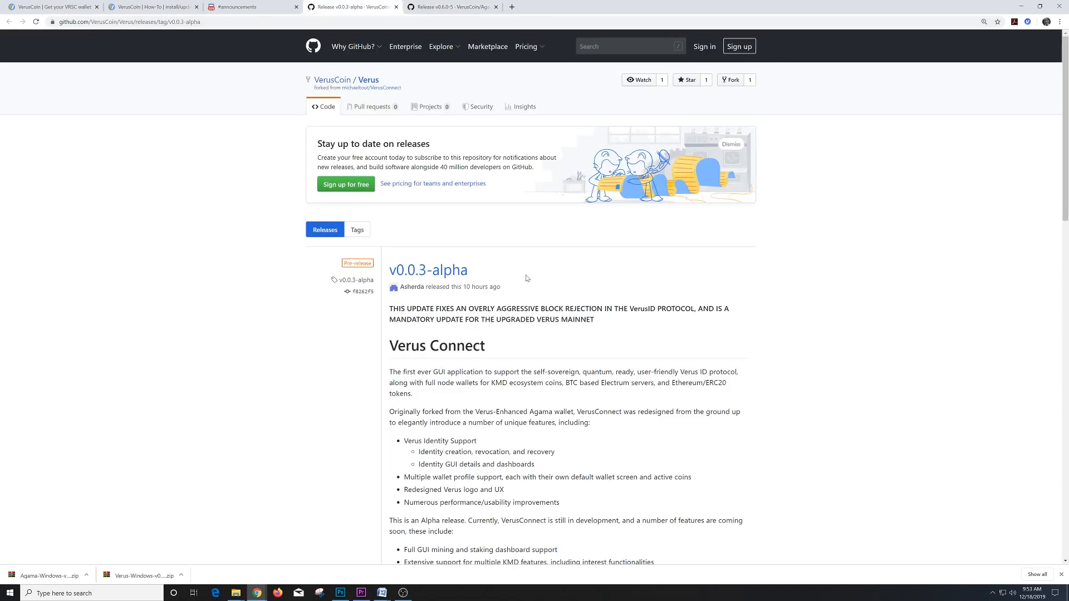
- Scroll the Verus v0.0.3-alpha release notes down to Assets, then switch to the 'VerusCoin | How-To' guide
scroll(526, 279, "down", 9)
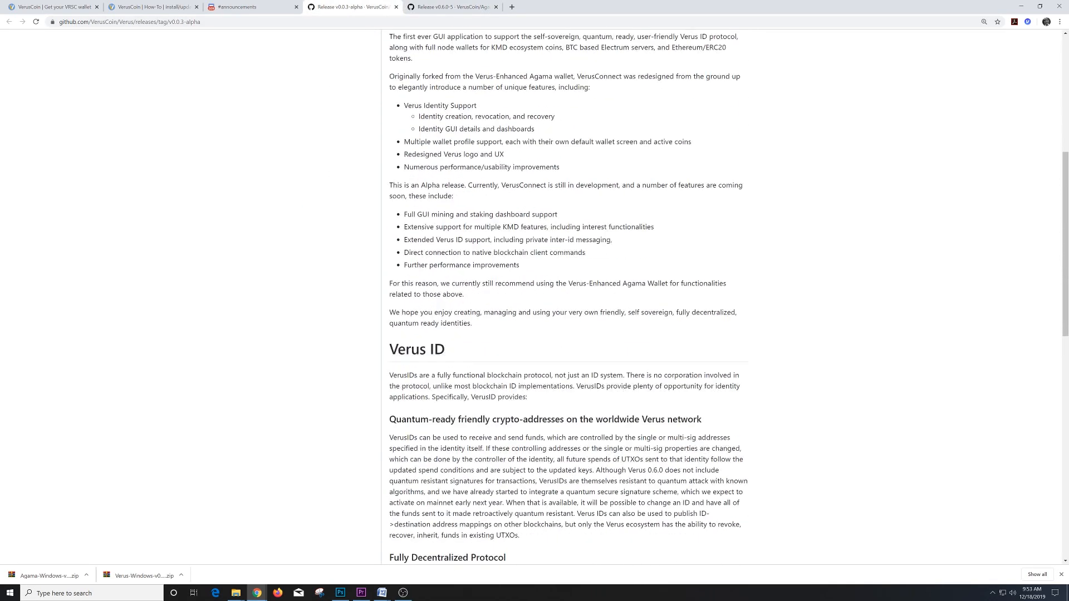
scroll(557, 362, "down", 9)
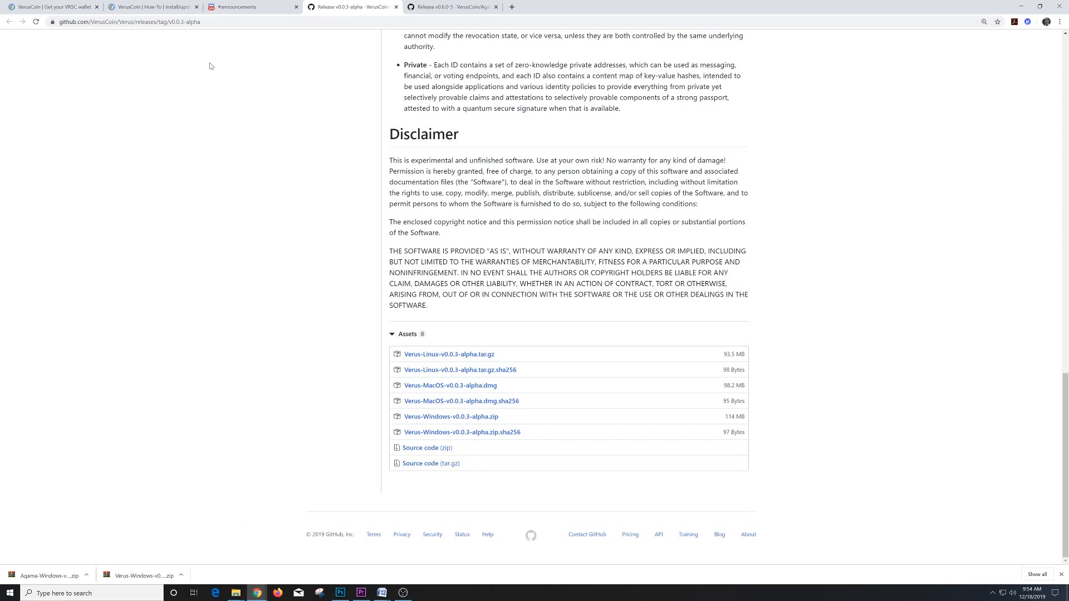
left_click(153, 8)
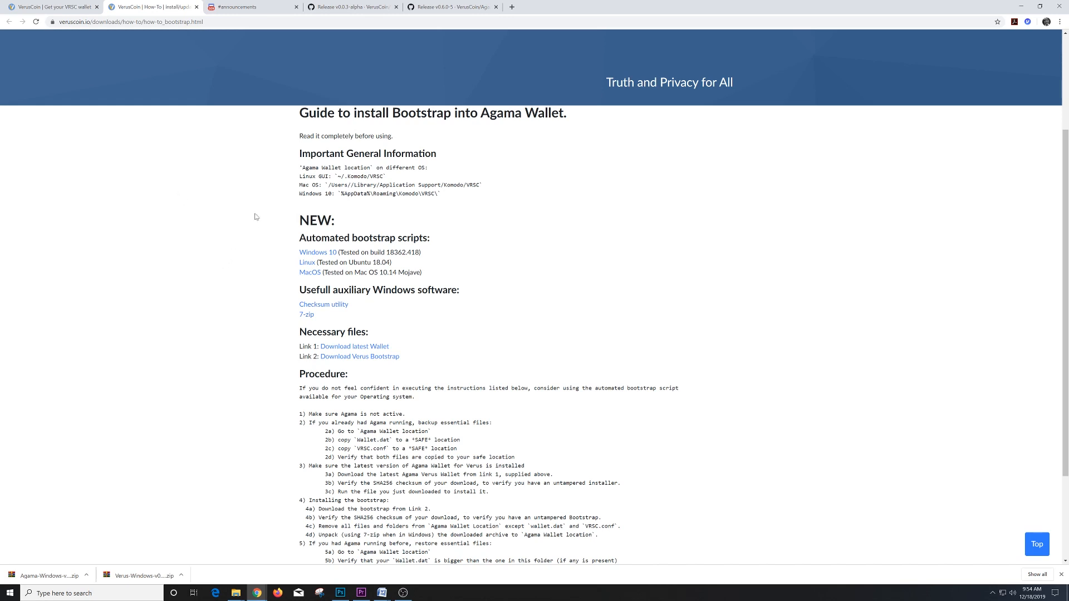
- Skim the bootstrap guide and follow 'Download Verus Bootstrap' to the VRSC-bootstrap.tar.gz archive page
scroll(639, 175, "down", 3)
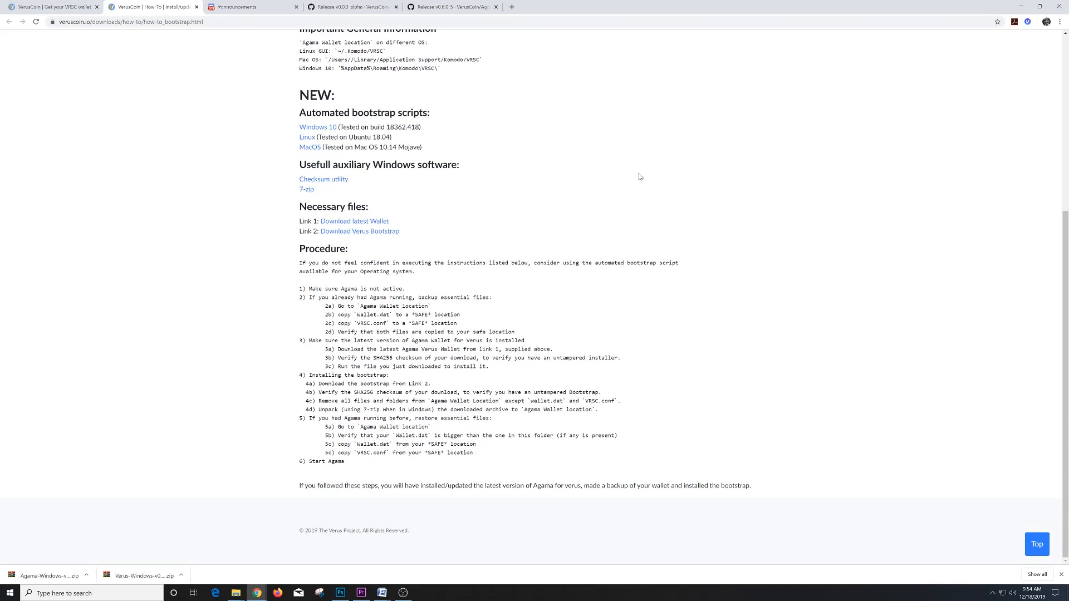
scroll(638, 201, "up", 4)
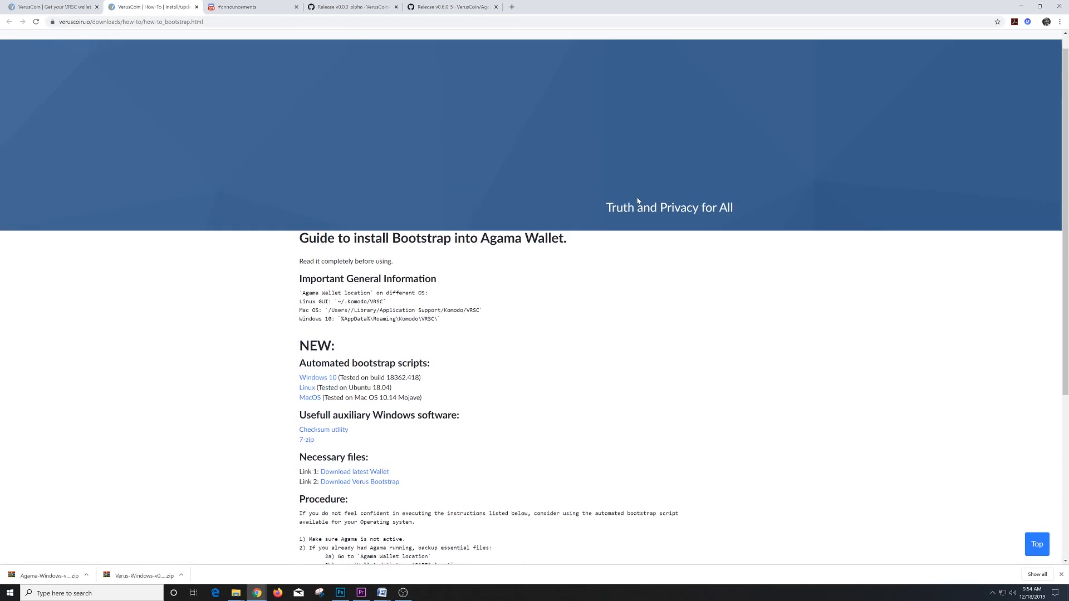
scroll(638, 200, "down", 4)
scroll(637, 206, "up", 1)
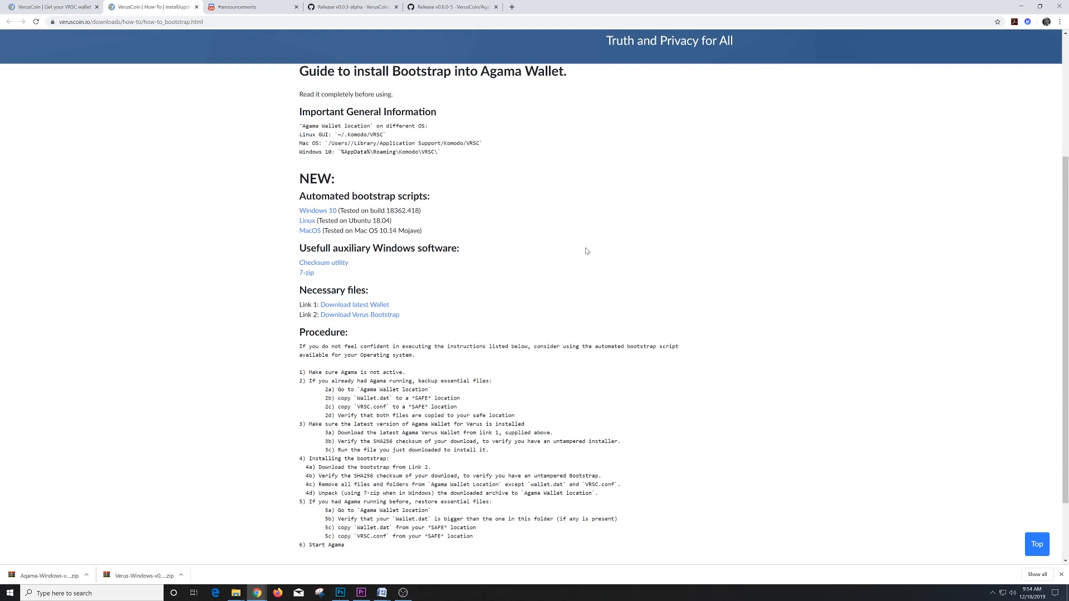
scroll(568, 242, "down", 2)
scroll(569, 243, "up", 1)
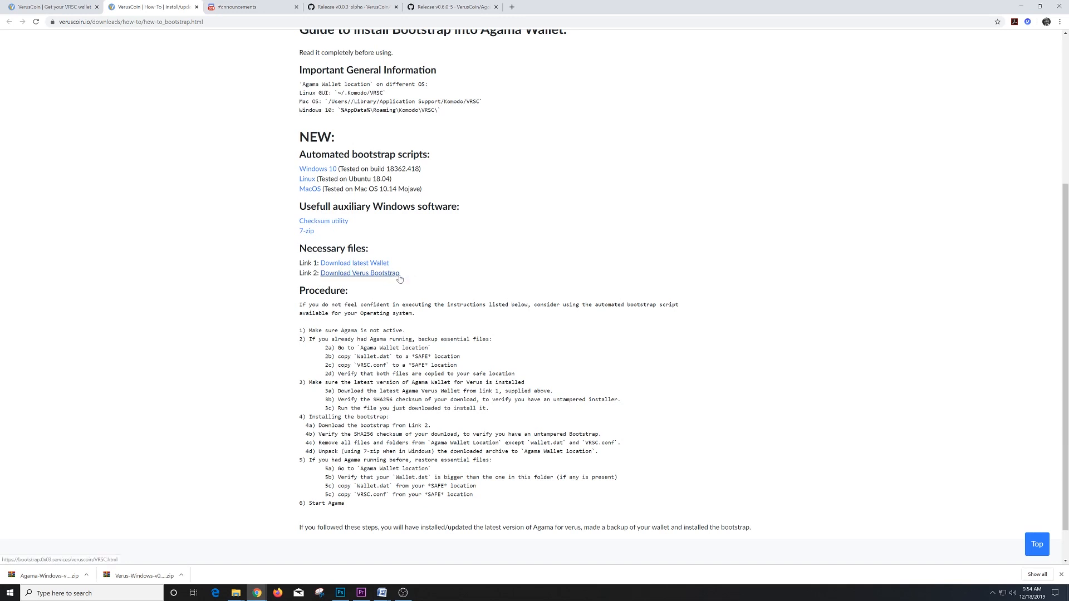
left_click(360, 273)
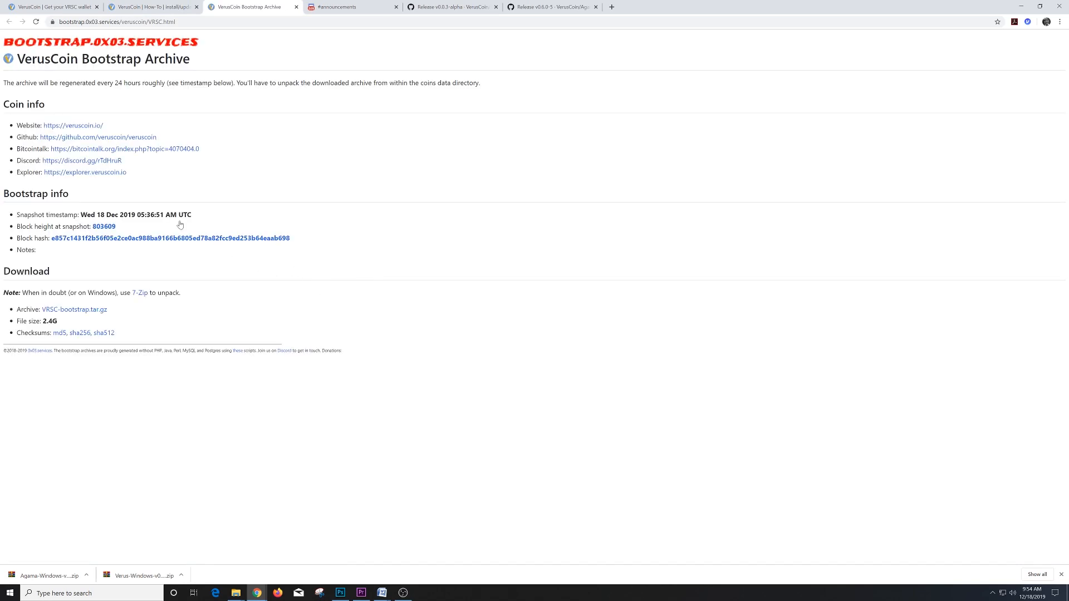
- Bring the AppData\Roaming File Explorer window, with its old2 folders, on screen over Chrome
left_click(111, 312)
left_click(112, 311)
left_click(123, 312)
left_click(236, 593)
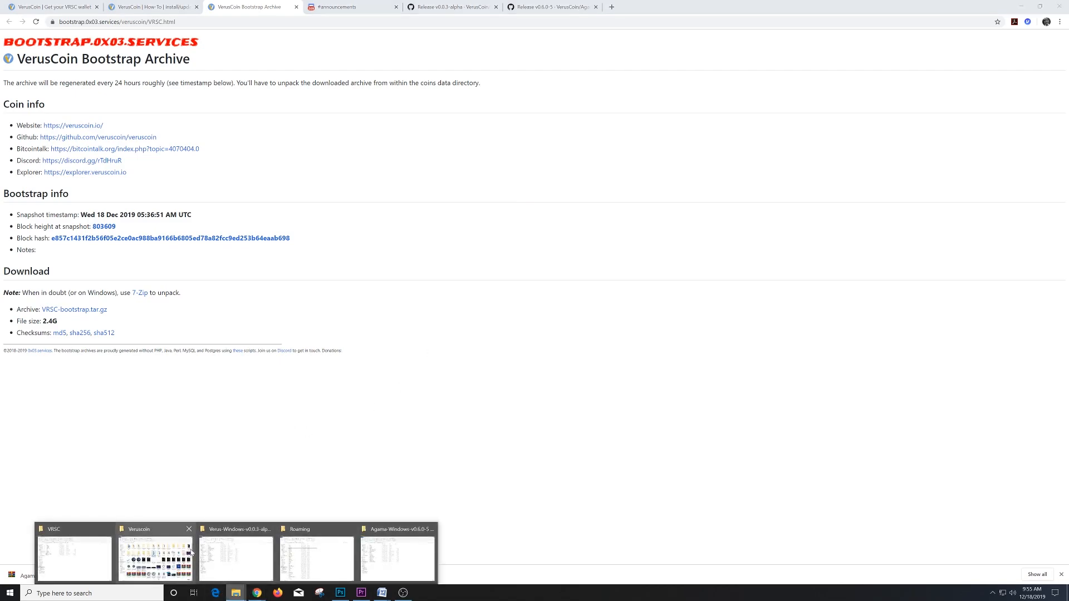
mouse_move(94, 554)
mouse_move(237, 555)
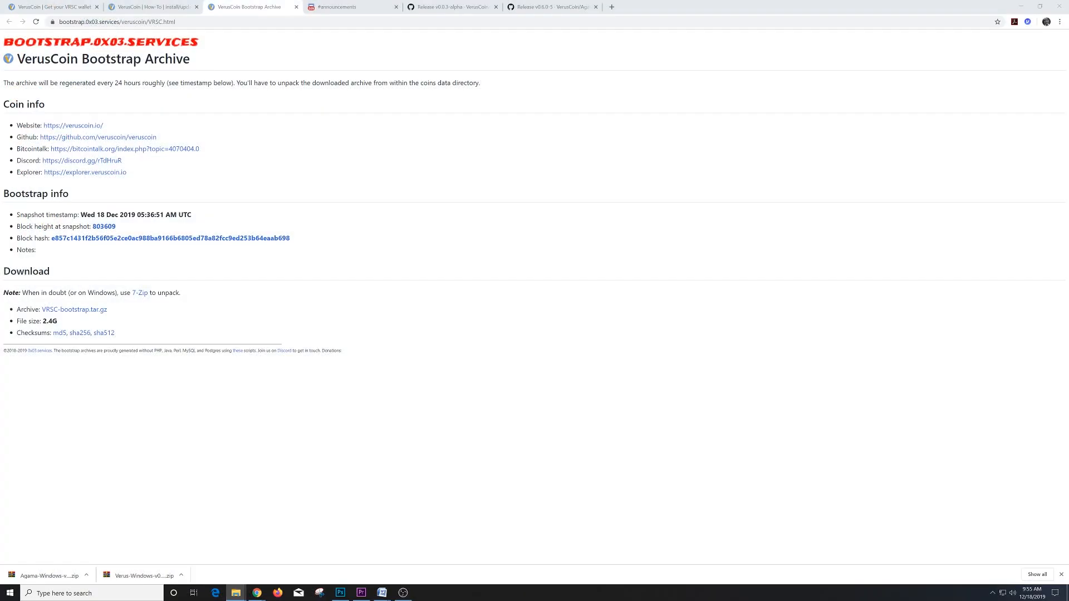
left_click_drag(1, 223, 712, 90)
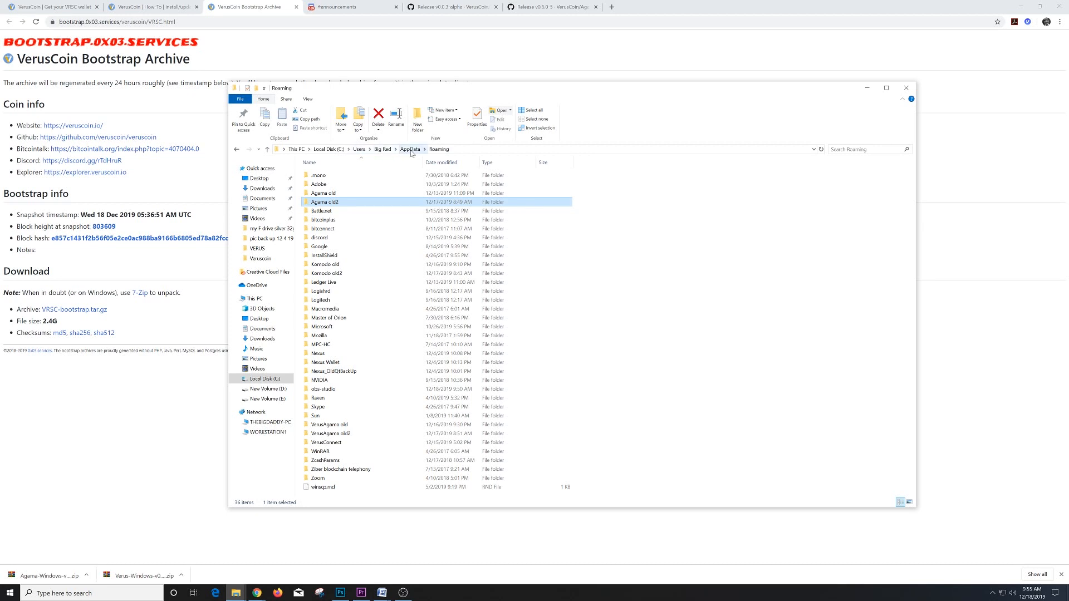
- Show the View ribbon options, then go from the user folder through AppData into Roaming
left_click(308, 99)
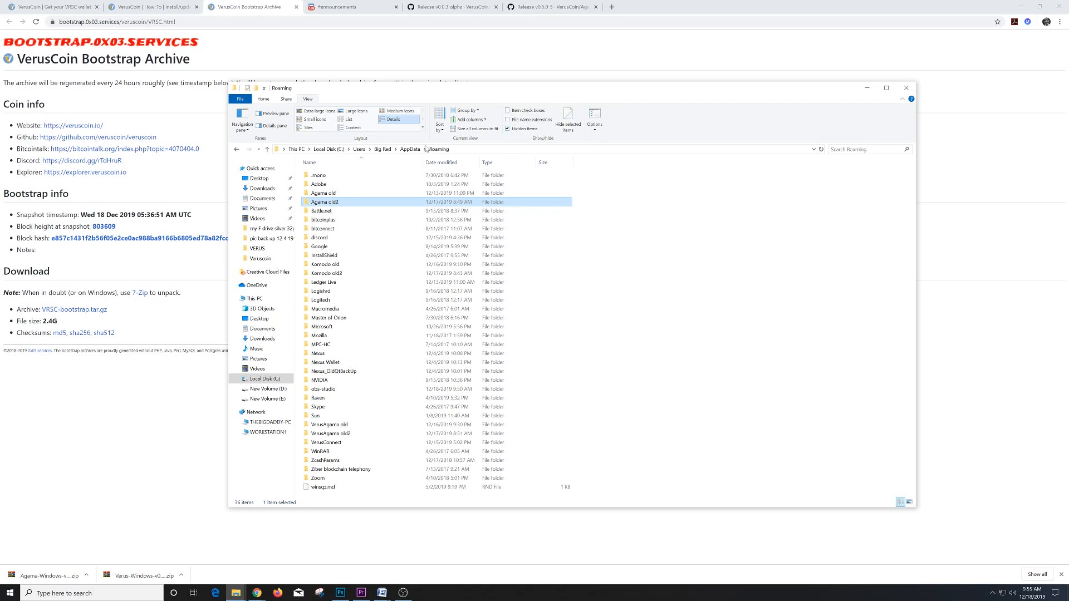
left_click(383, 150)
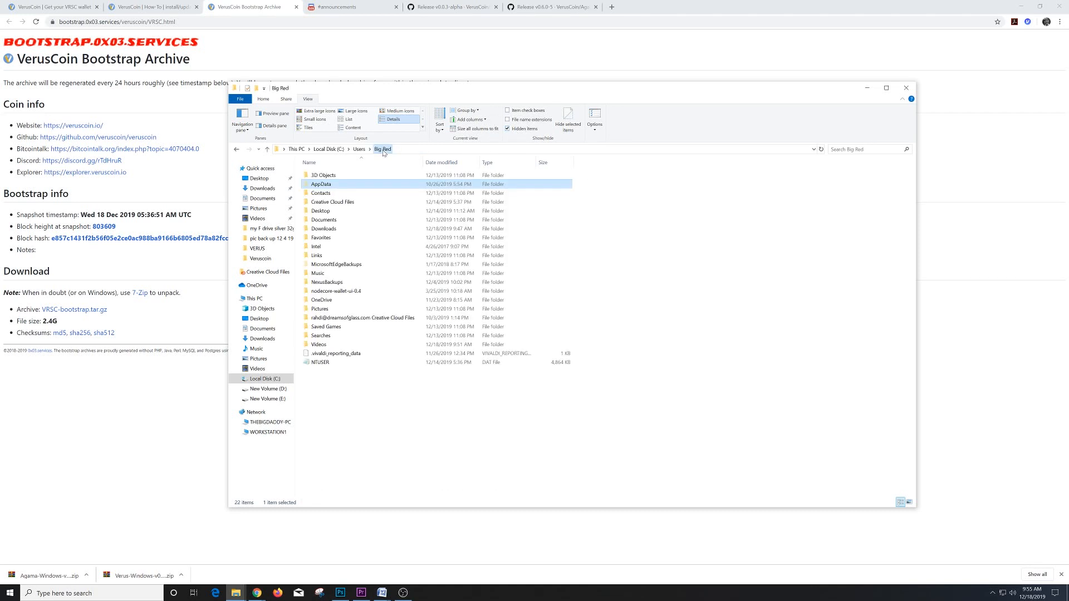
double_click(329, 185)
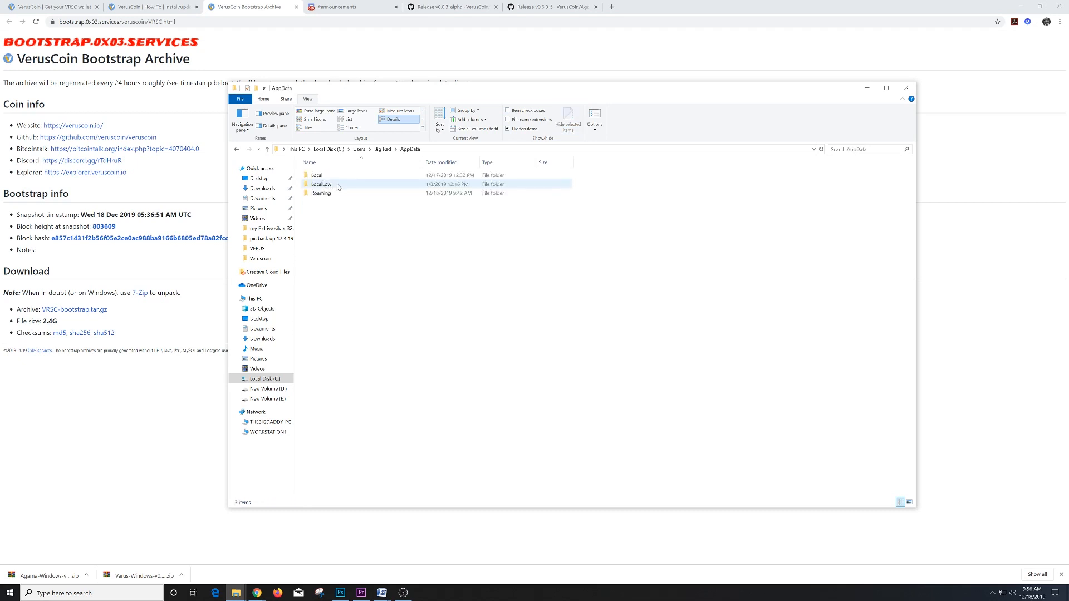
left_click(334, 194)
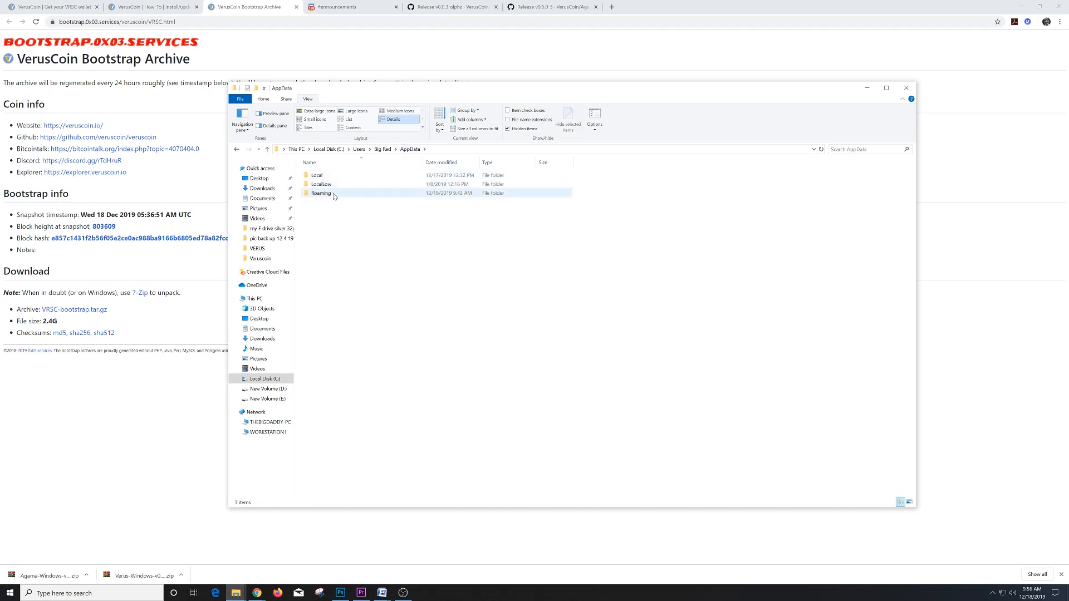
double_click(333, 194)
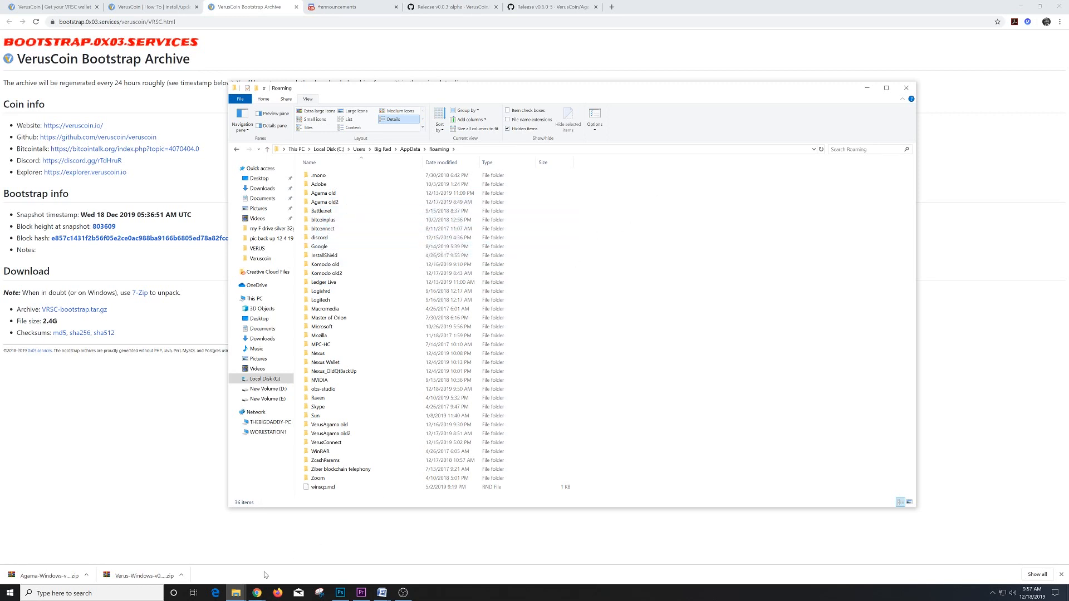
- Place the Roaming and Agama-Windows-v0.6.0-5 NEW windows side by side and launch Agama.exe
left_click(236, 592)
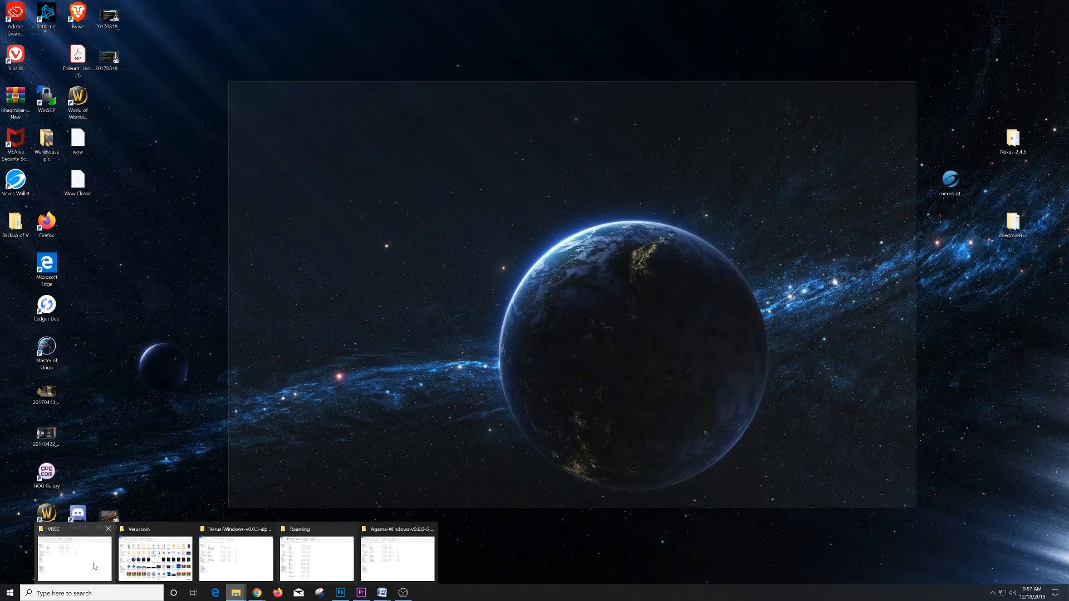
left_click(94, 566)
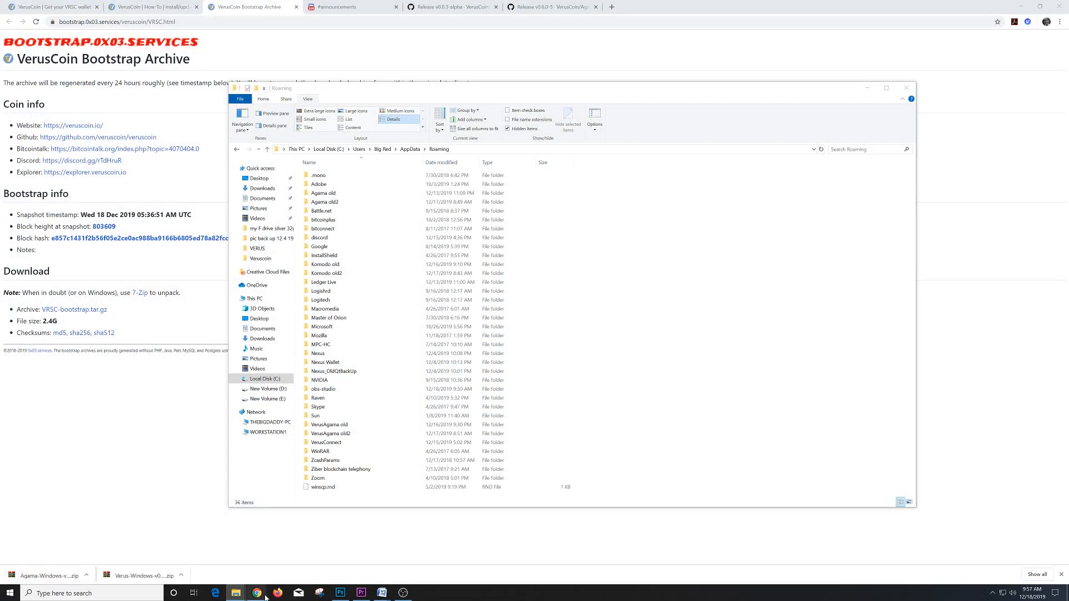
mouse_move(244, 596)
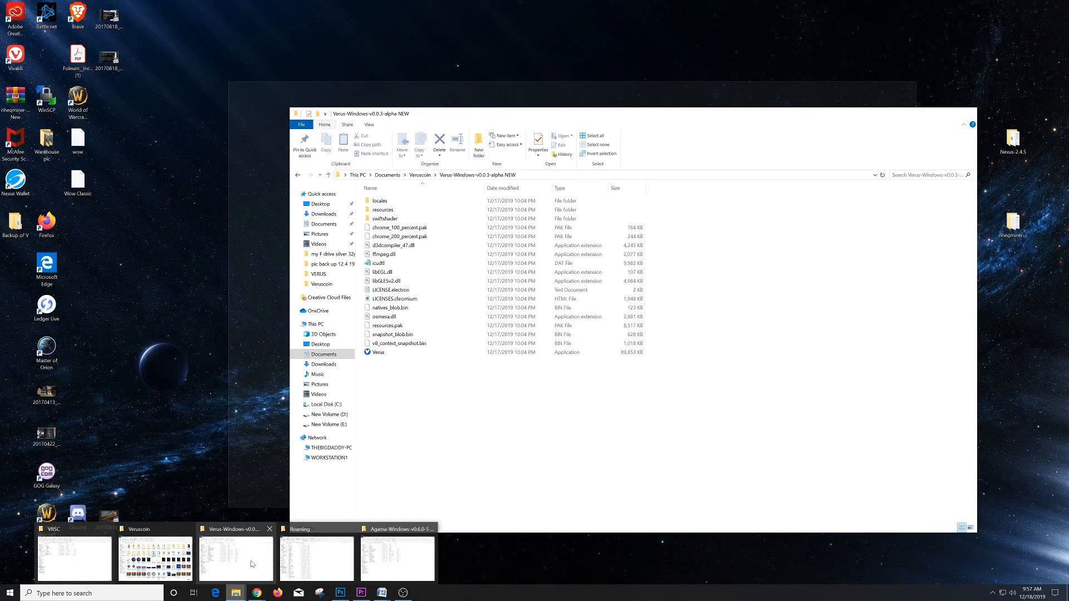
mouse_move(325, 566)
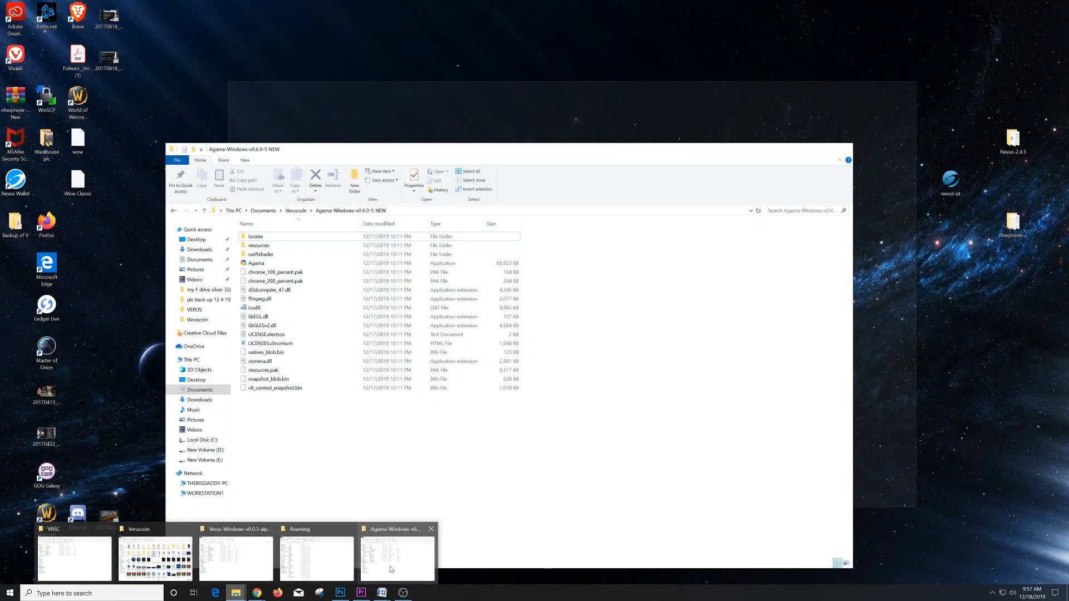
left_click(390, 568)
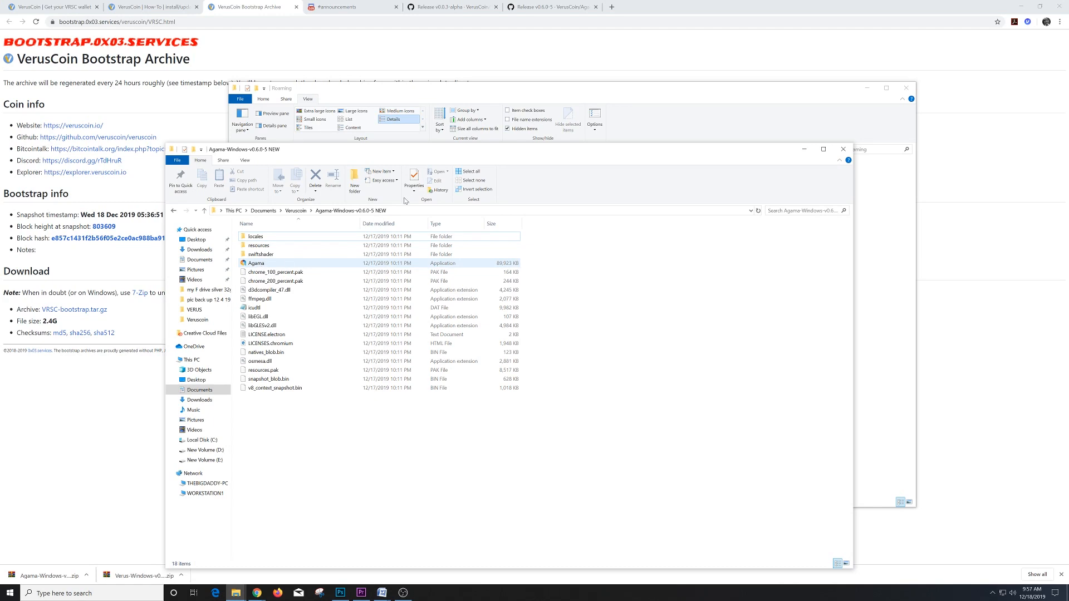
left_click_drag(539, 85, 356, 32)
left_click_drag(745, 156, 971, 160)
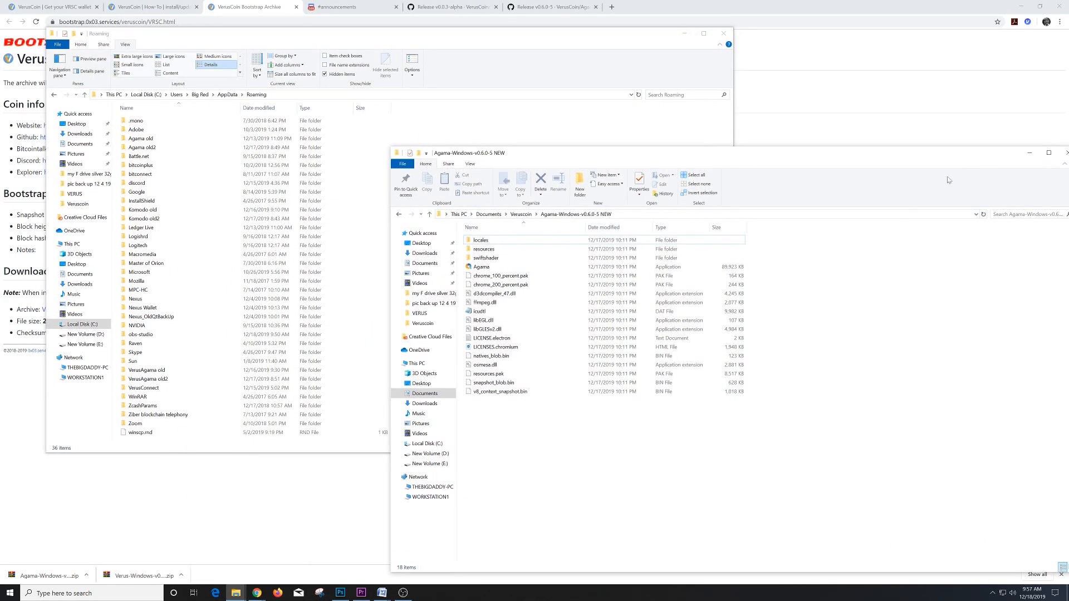
double_click(493, 267)
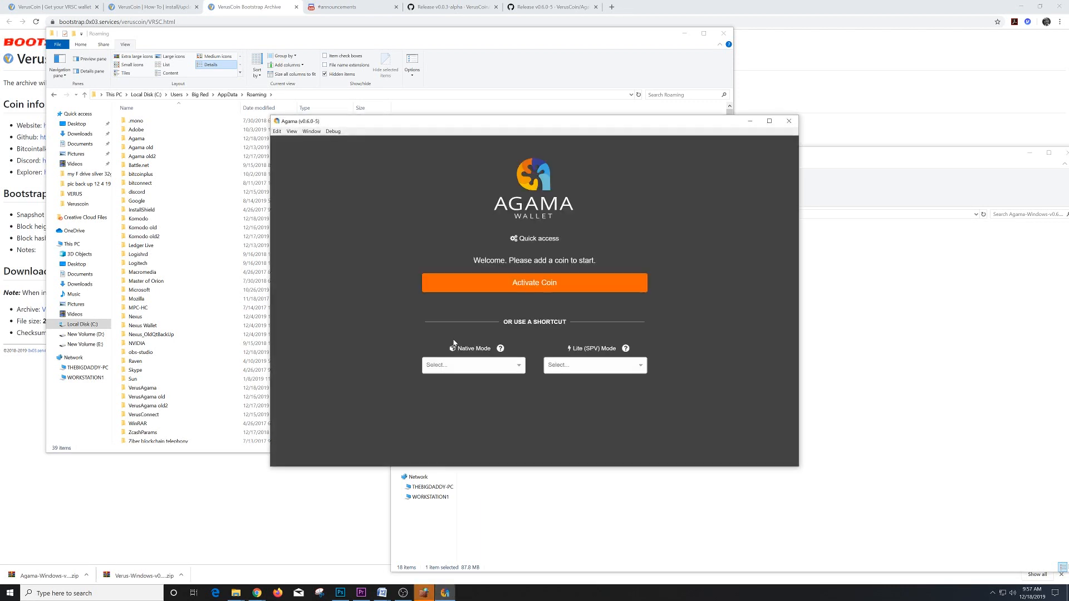
- Allow Agama through the firewall, then activate the Verus (VRSC) coin in Native Mode
left_click(424, 594)
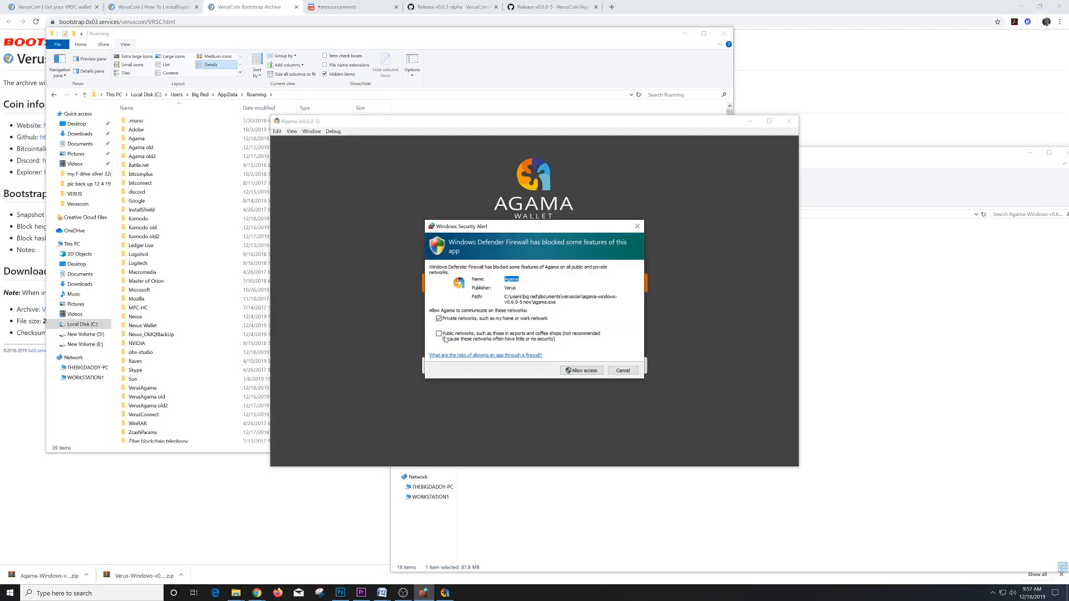
left_click(583, 374)
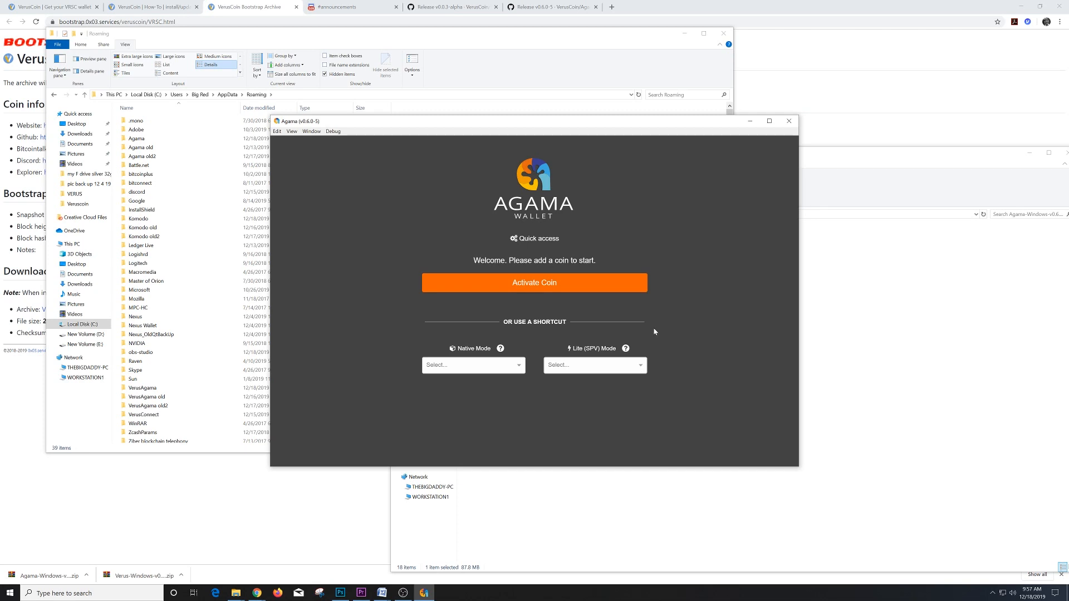
scroll(167, 312, "down", 1)
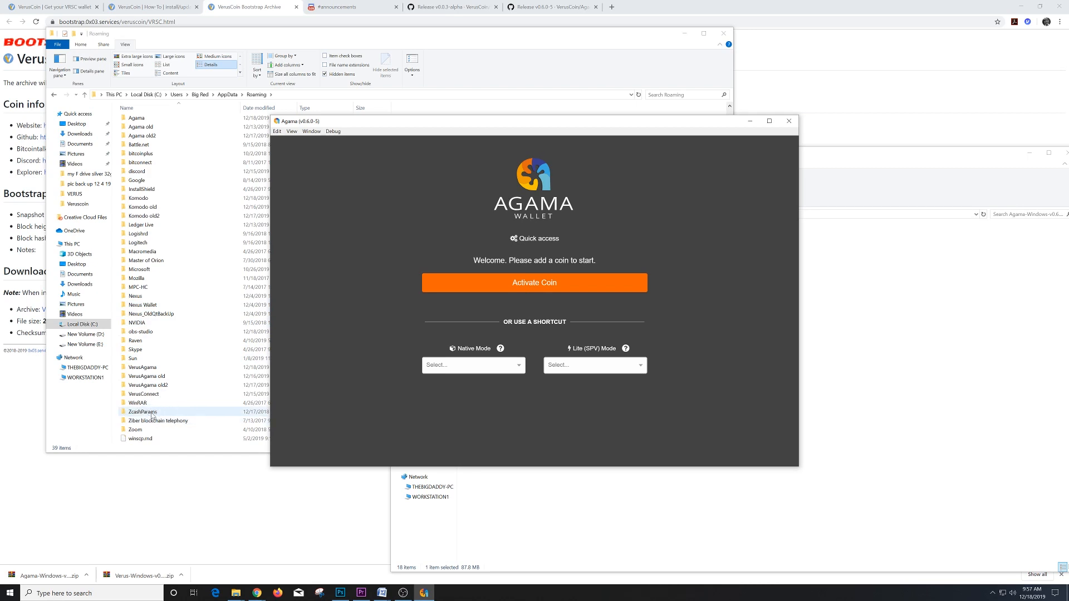
left_click(602, 287)
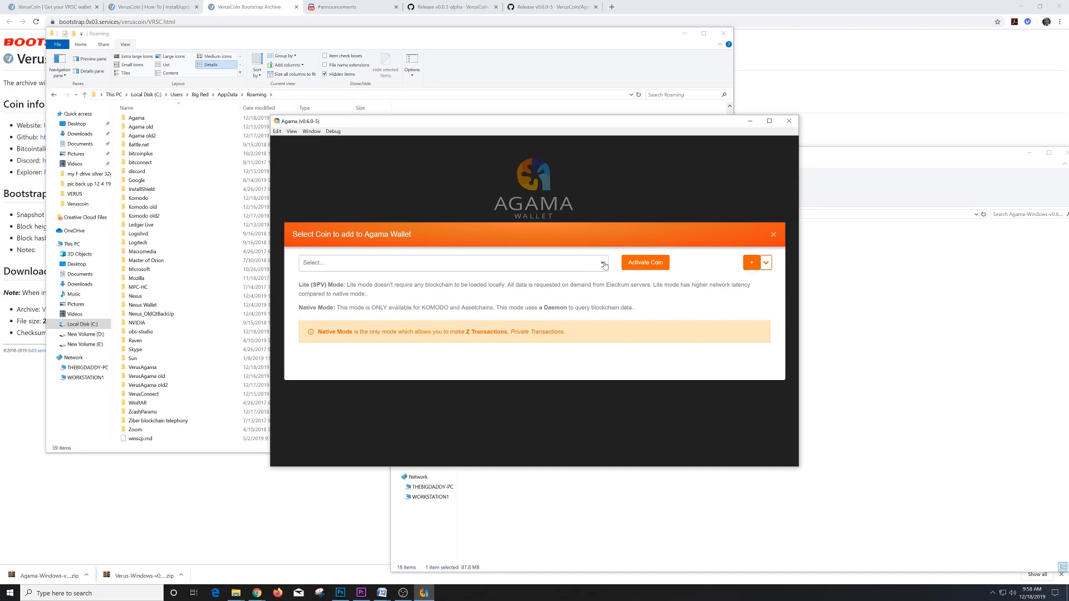
left_click(603, 266)
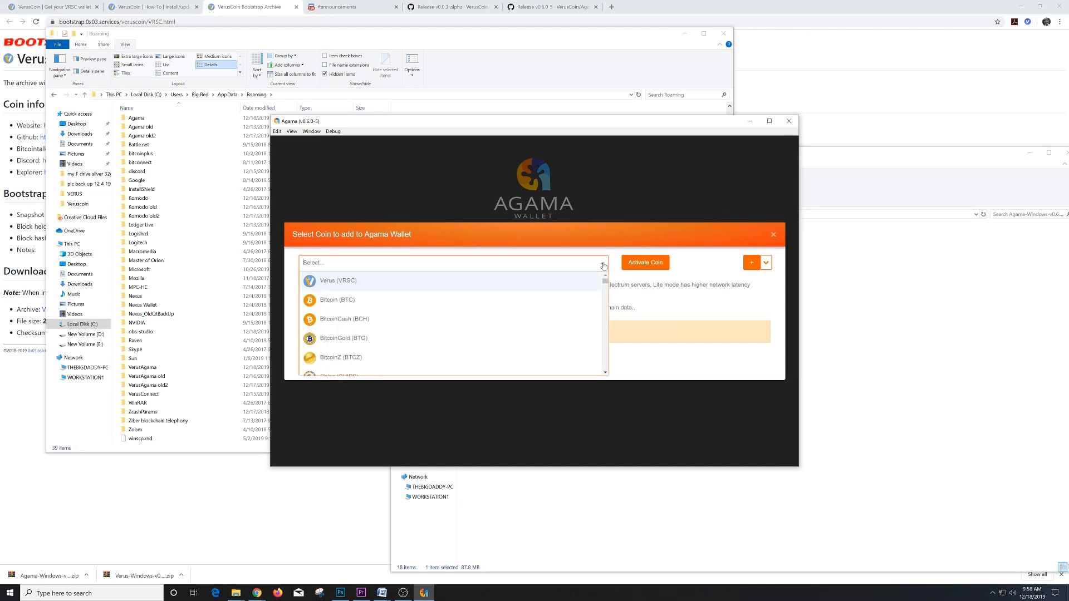
left_click(545, 286)
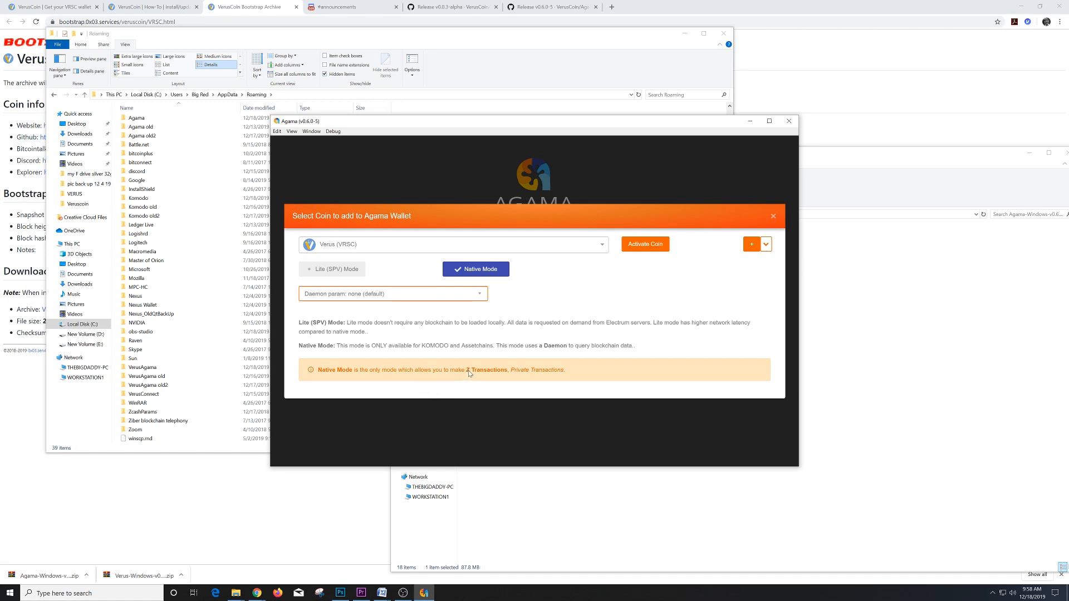
left_click(645, 244)
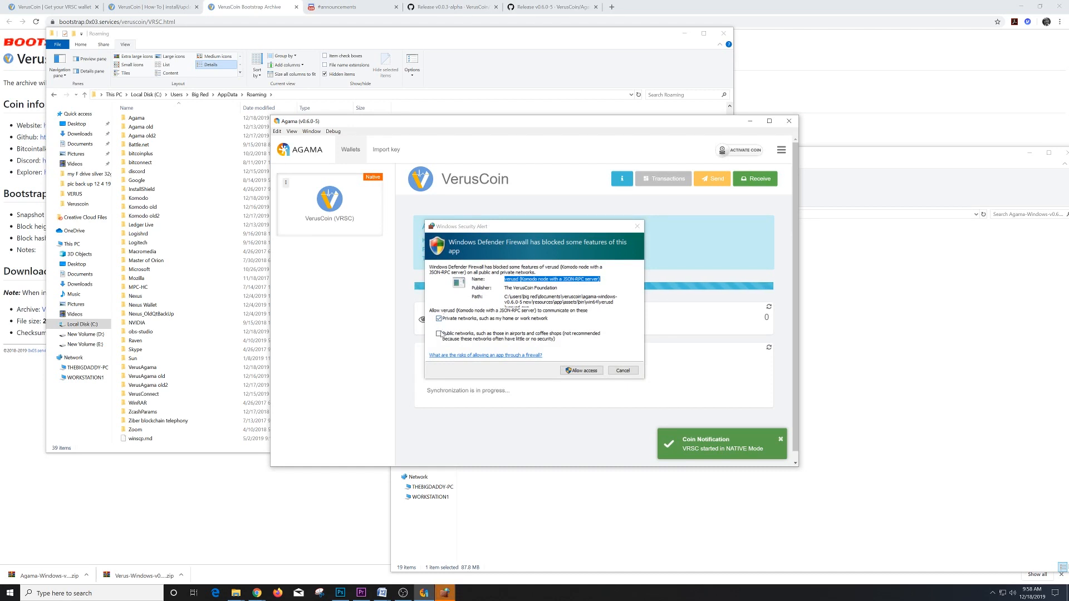
- Allow verusd through the Windows firewall with Public networks also ticked
left_click(439, 333)
left_click(583, 370)
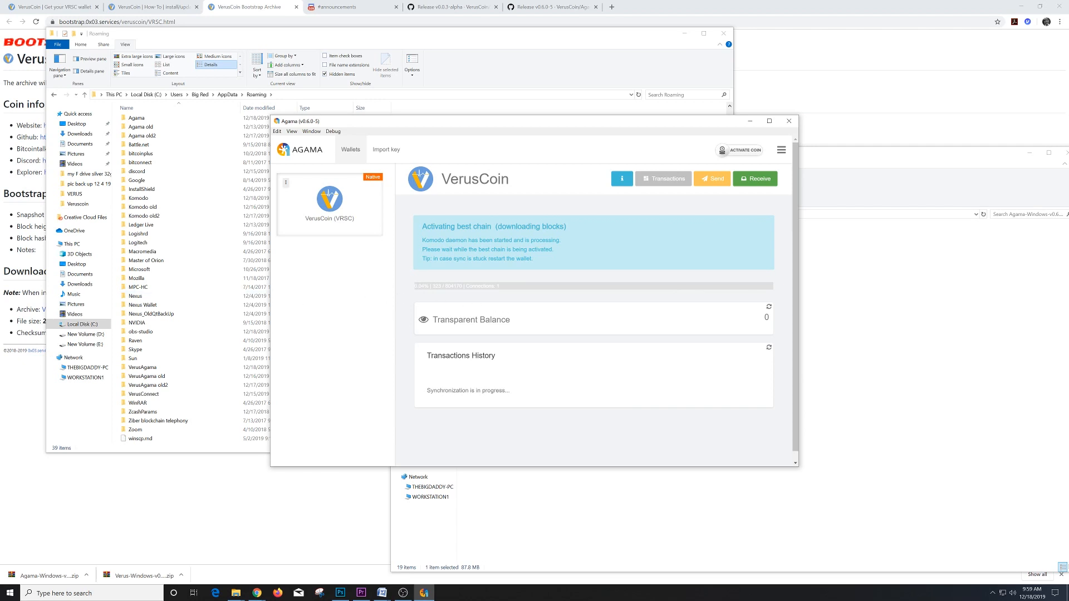
- Cut VRSC-bootstrap.tar from the Komodo old2 VRSC folder
left_click_drag(0, 150, 473, 143)
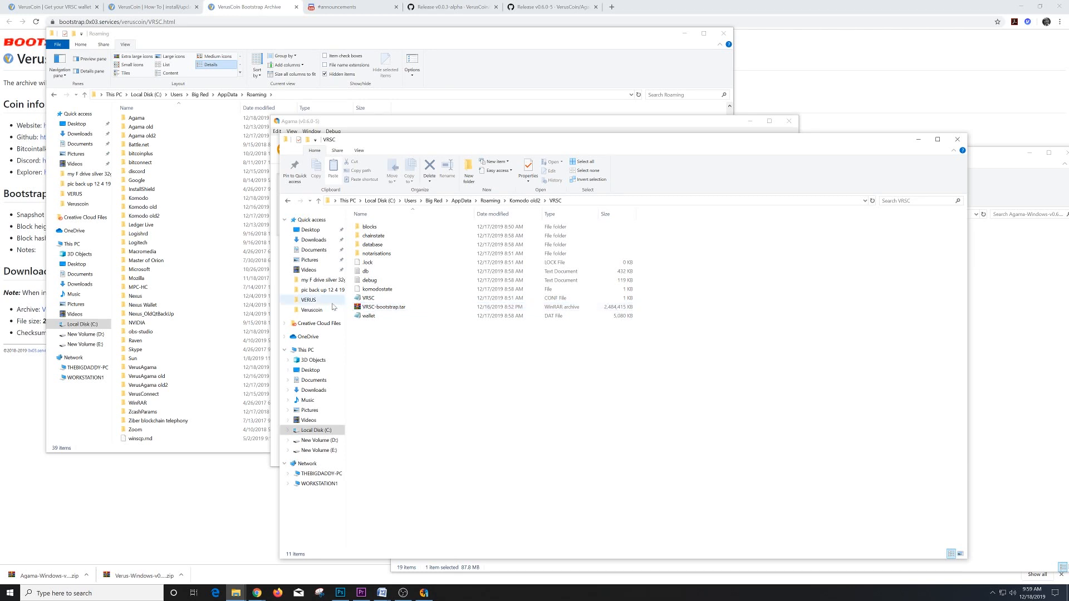
right_click(389, 311)
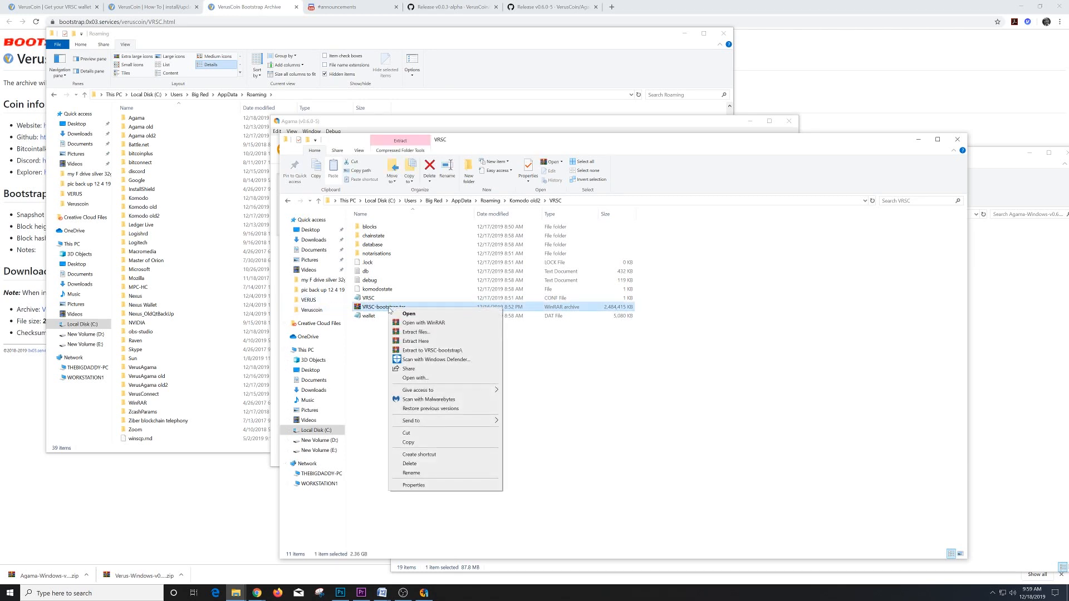
left_click(413, 435)
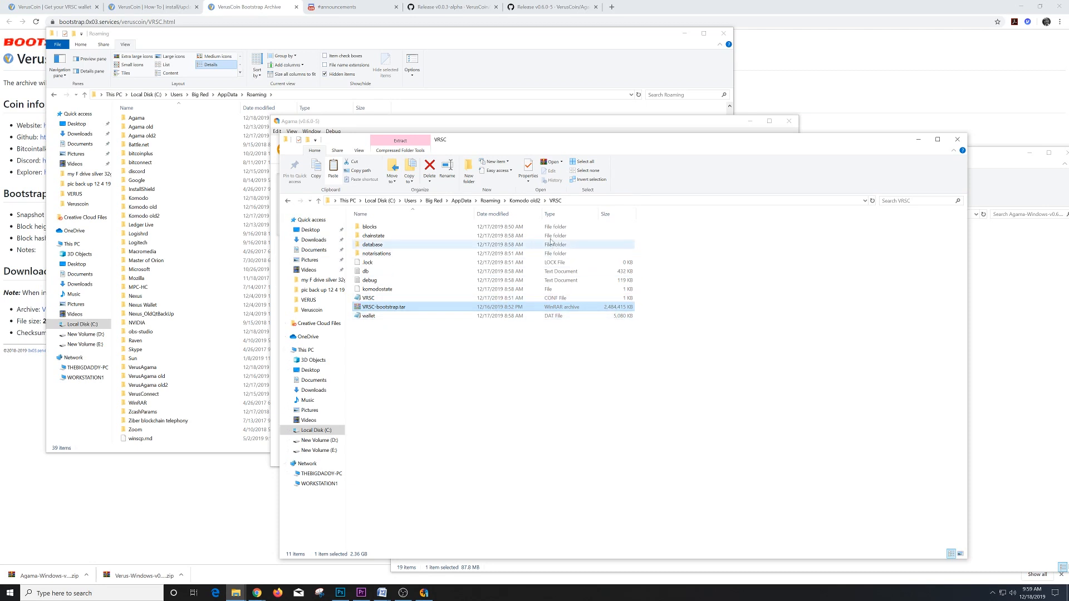
- Go back to Roaming and open the new Komodo\VRSC data folder
left_click(490, 201)
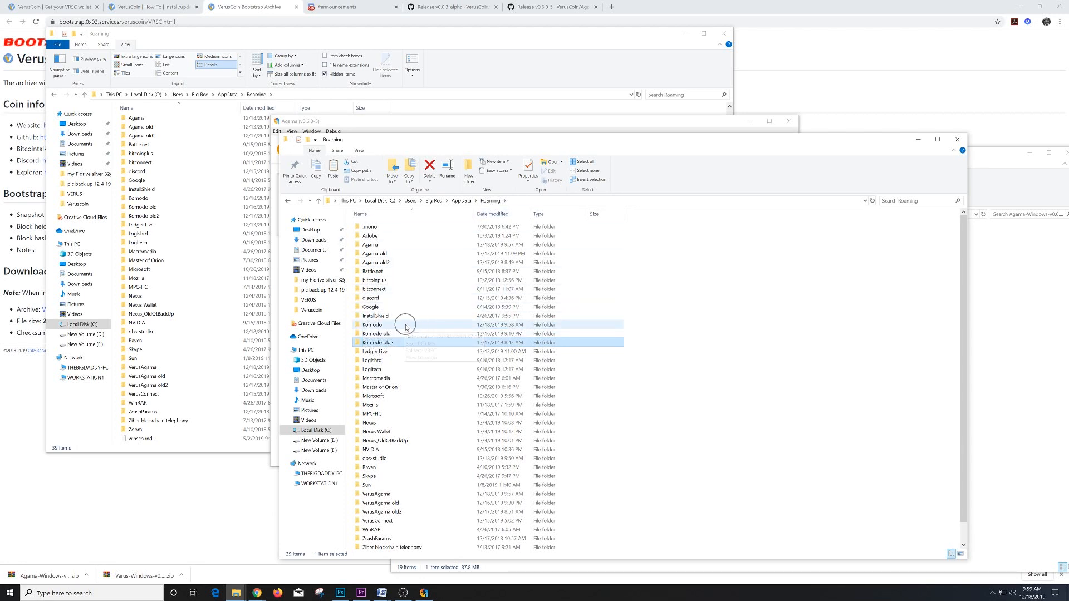
double_click(384, 325)
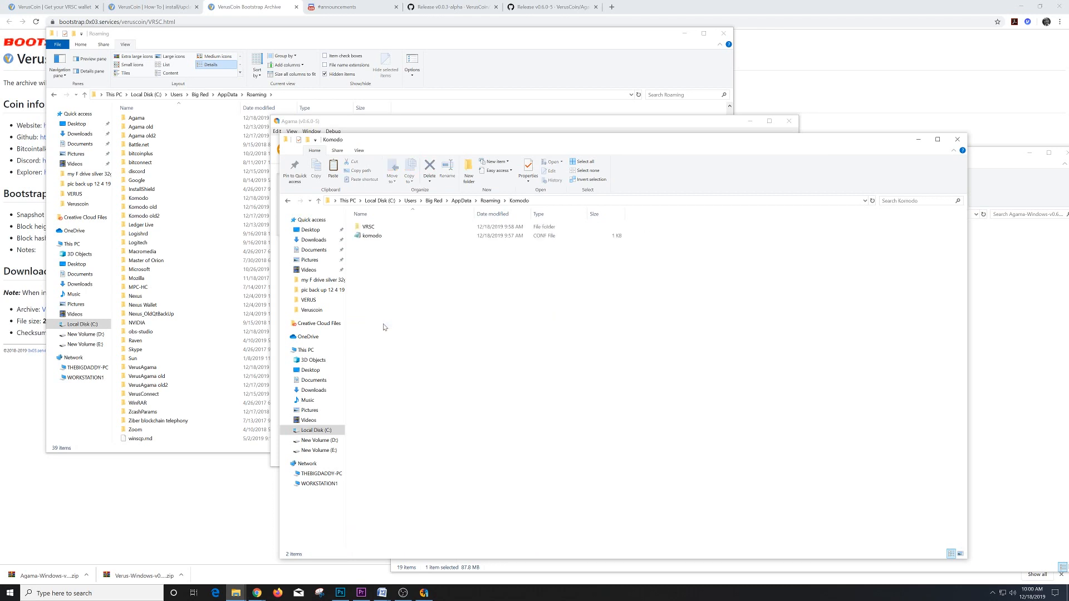
double_click(371, 231)
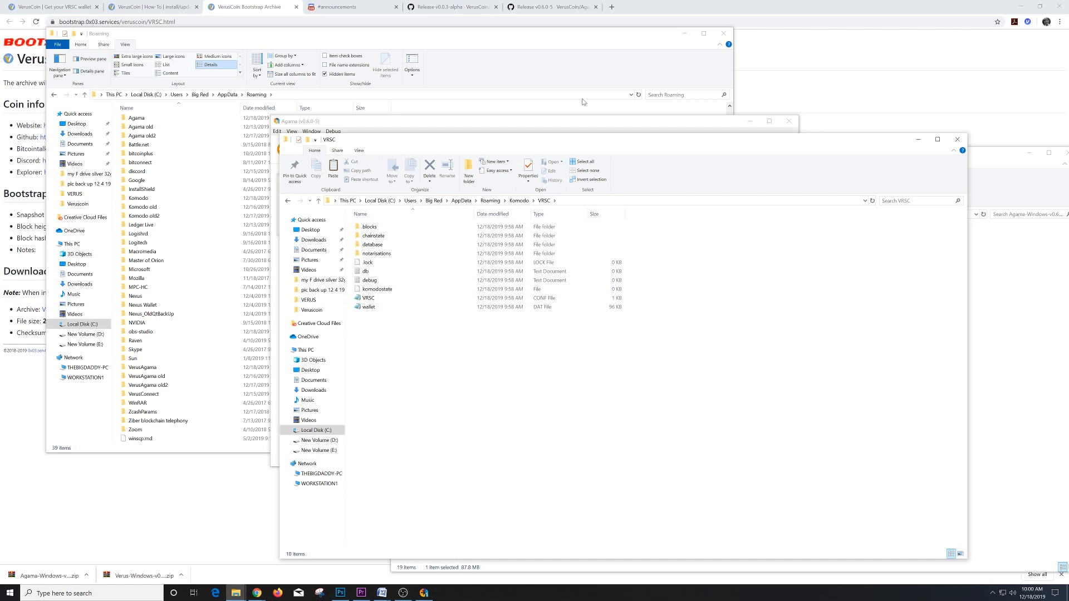
- Paste VRSC-bootstrap.tar into the Komodo\VRSC data folder
left_click(579, 126)
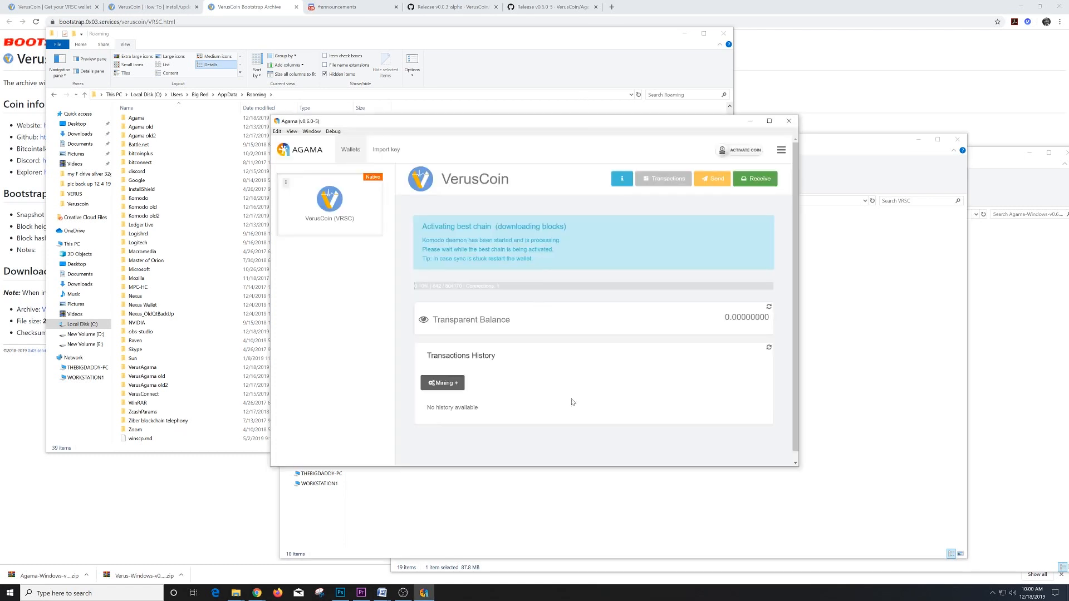
left_click(571, 501)
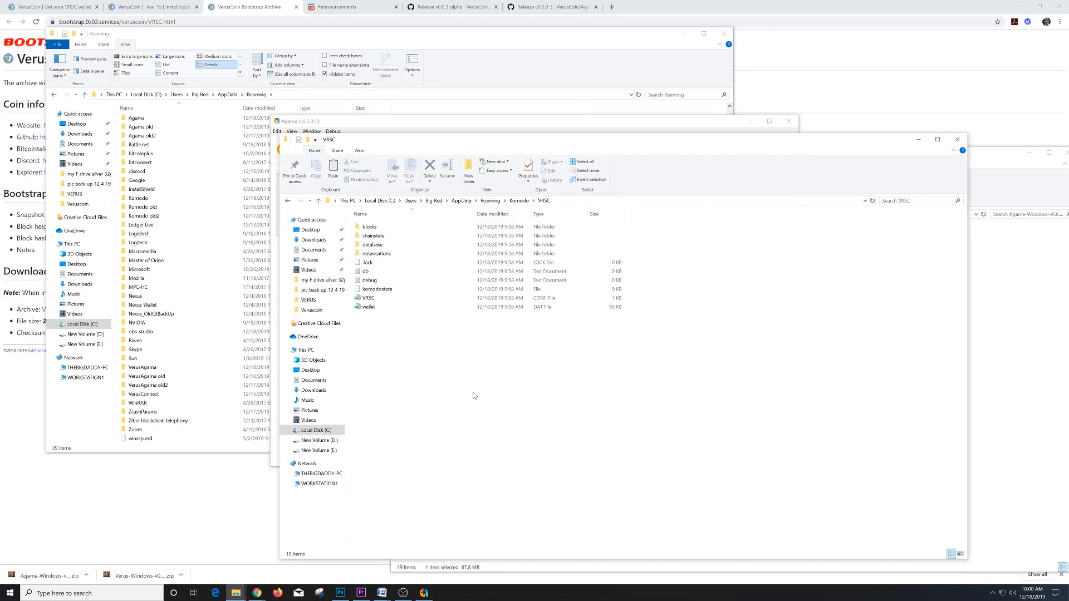
right_click(452, 370)
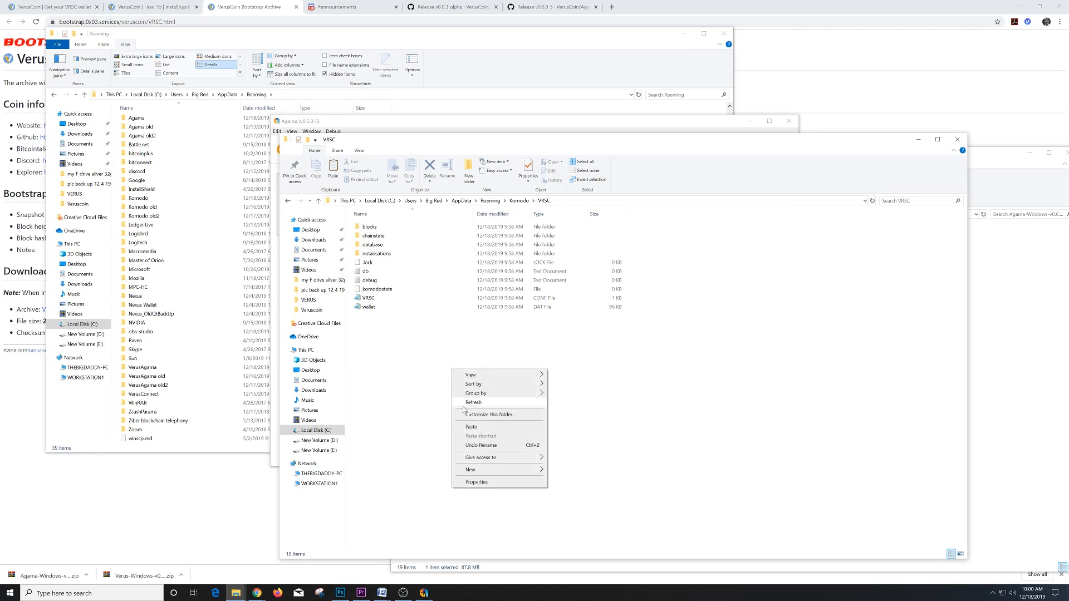
left_click(473, 427)
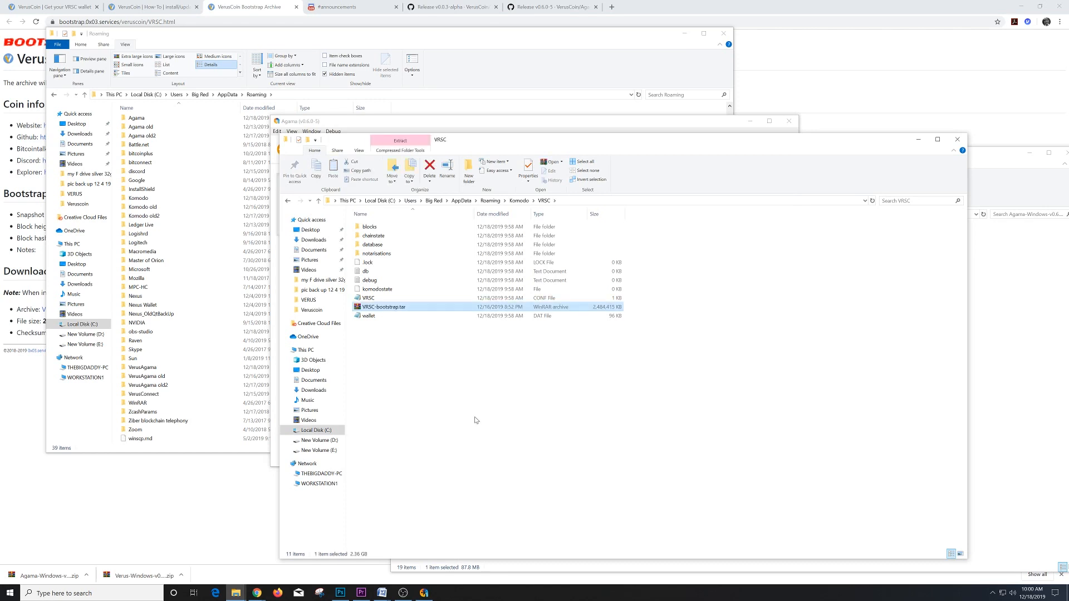
- Close the Agama wallet and go back up to the Roaming folder
left_click(628, 124)
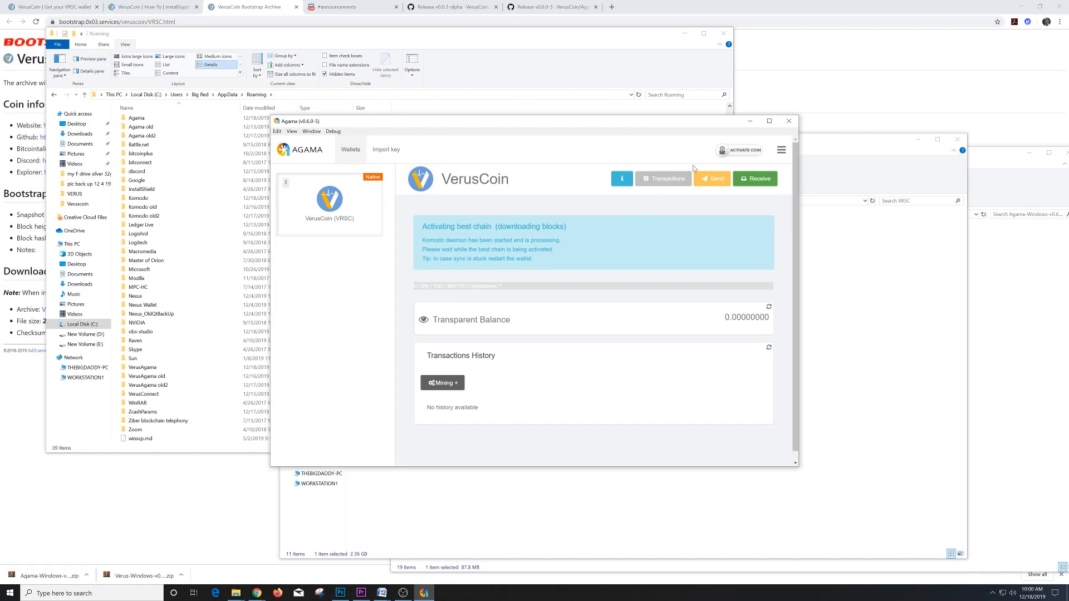
left_click(787, 126)
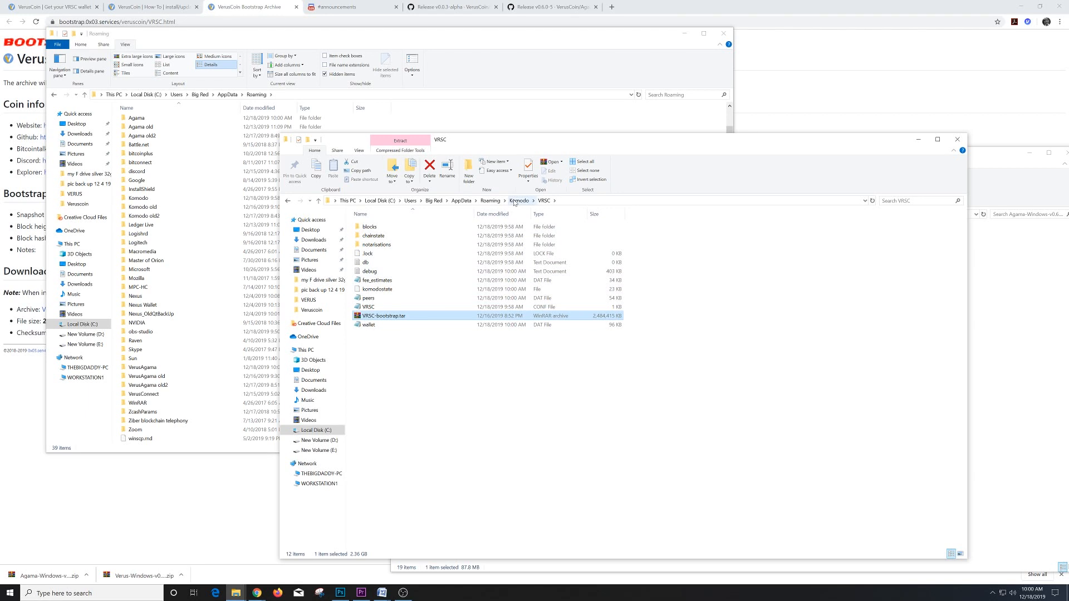
left_click(491, 201)
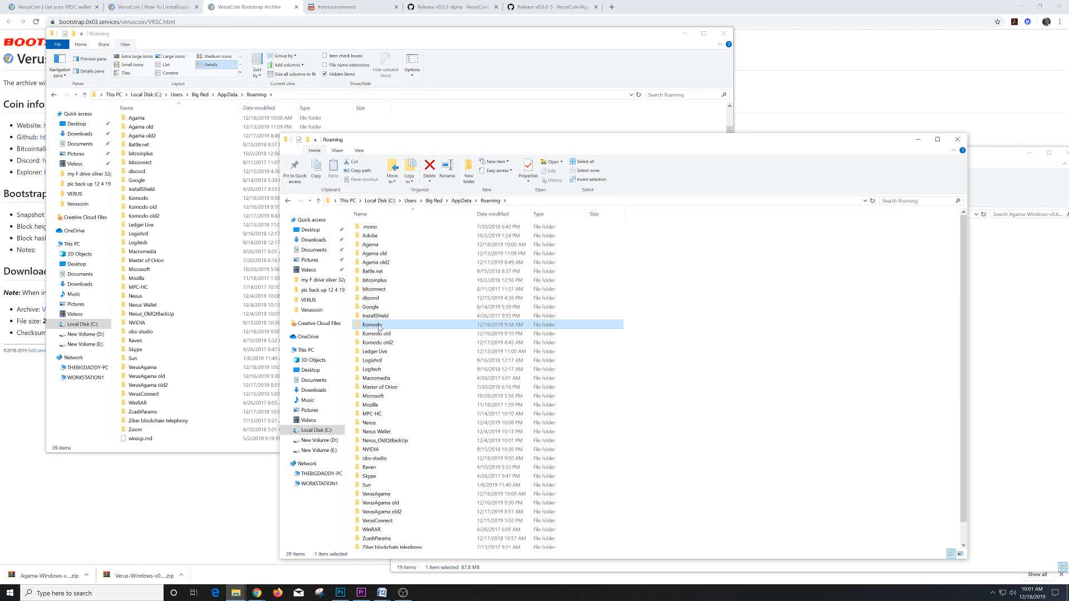
- Delete the ten old chain-data items in Komodo\VRSC, keeping only VRSC-bootstrap.tar and wallet
double_click(380, 327)
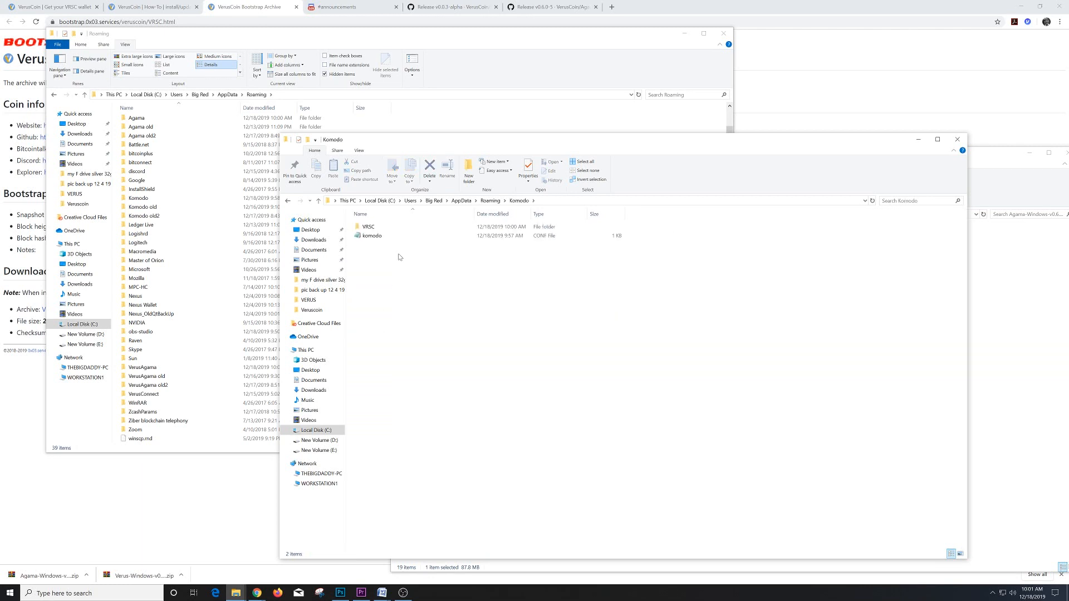
double_click(370, 228)
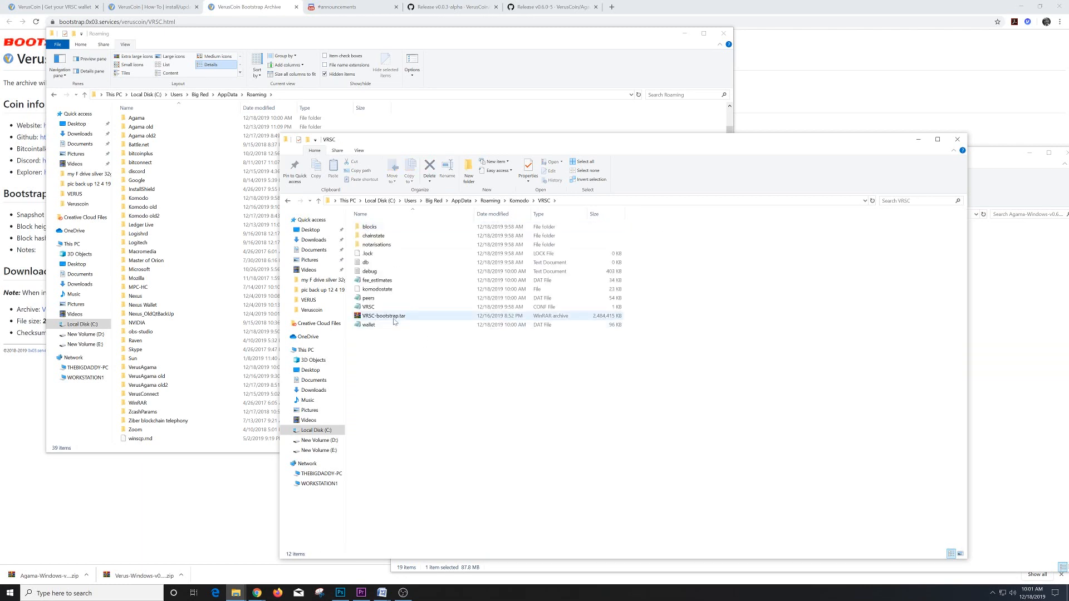
left_click_drag(649, 306, 383, 227)
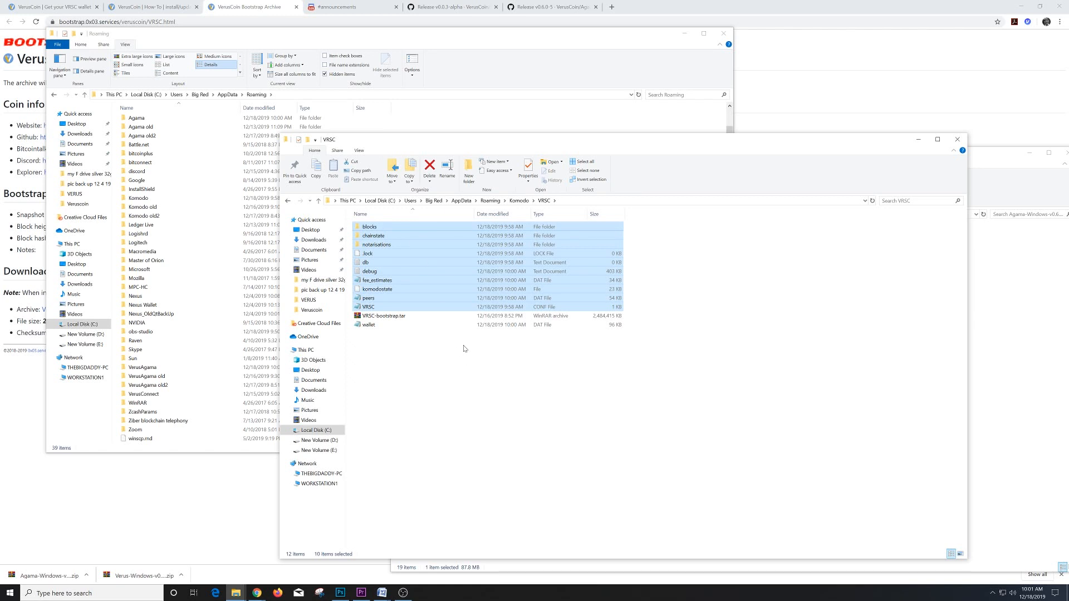
right_click(451, 276)
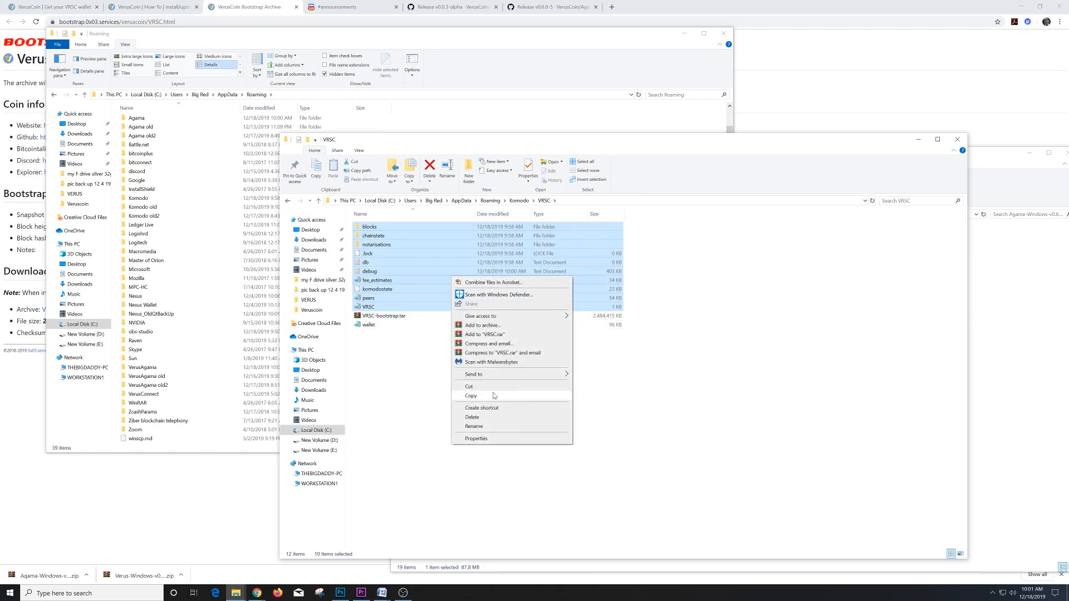
left_click(489, 419)
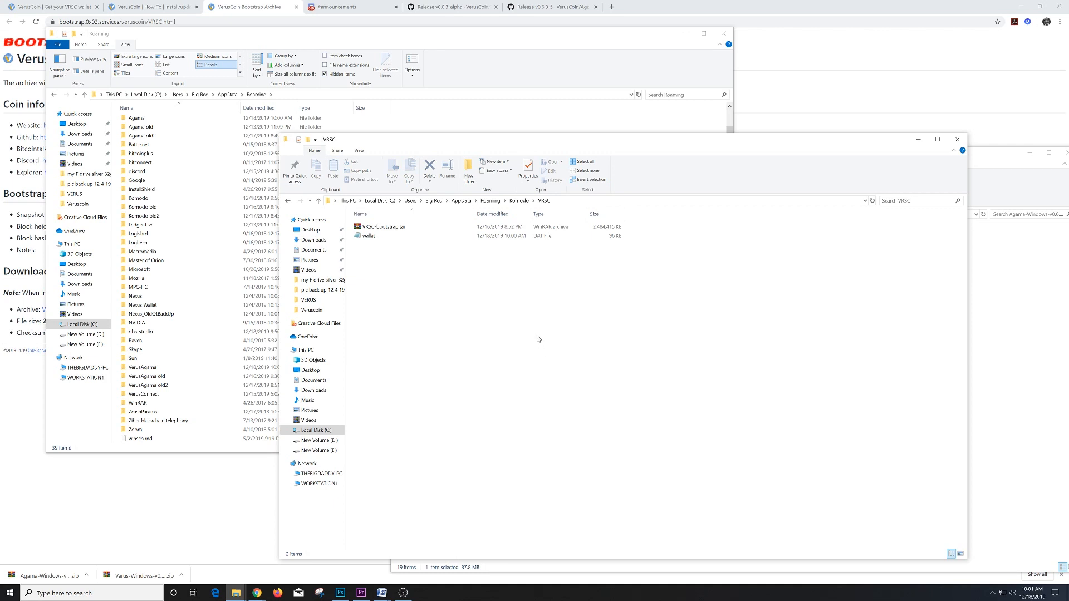
left_click(522, 202)
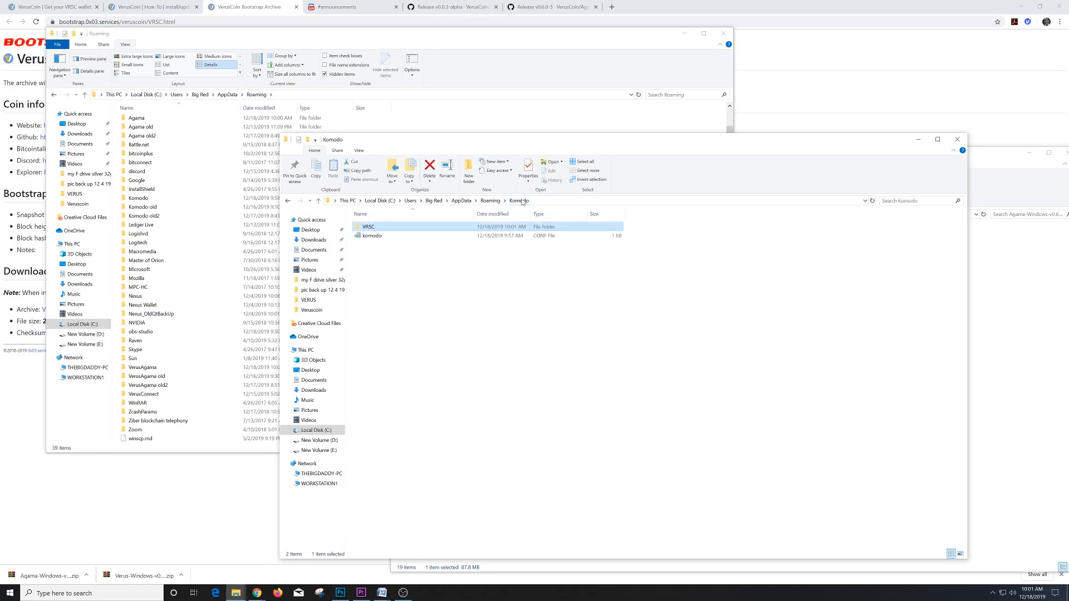
- Go up to the Roaming folder and bring that Explorer window to the front
left_click(485, 201)
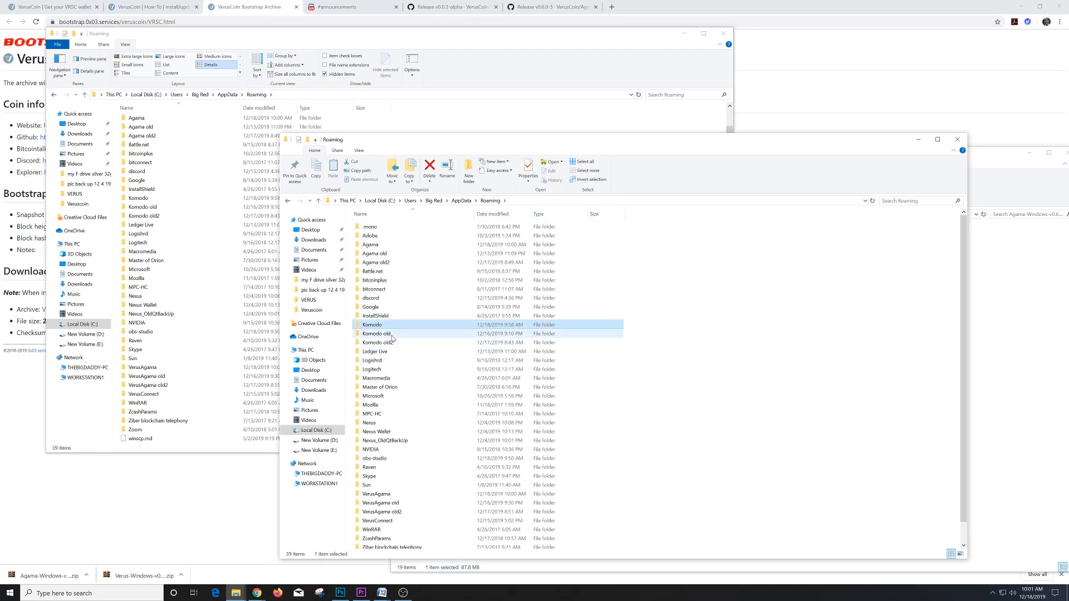
mouse_move(388, 335)
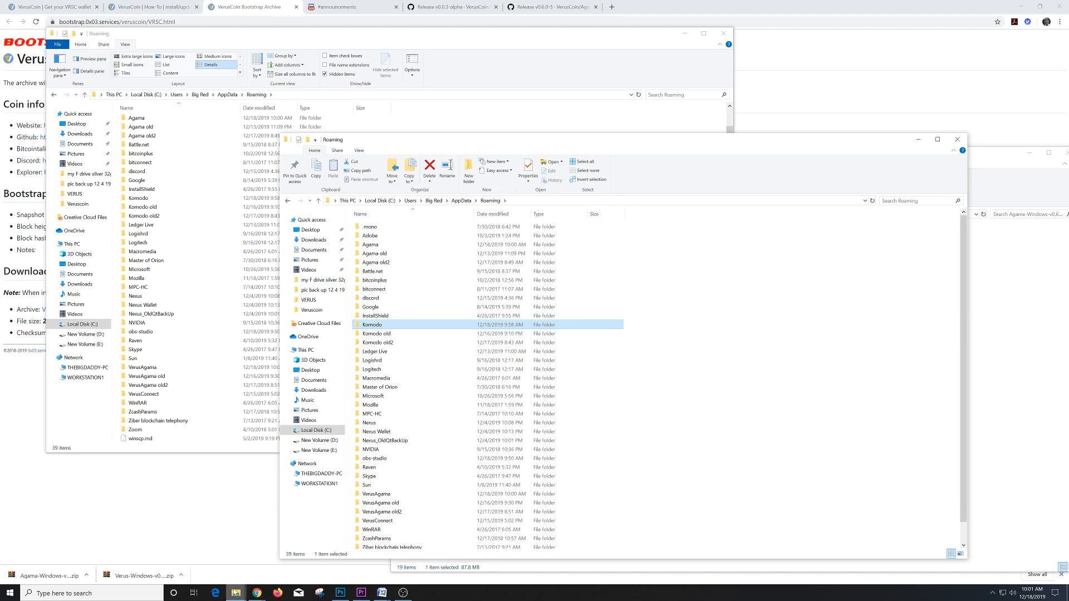
mouse_move(236, 594)
mouse_move(412, 559)
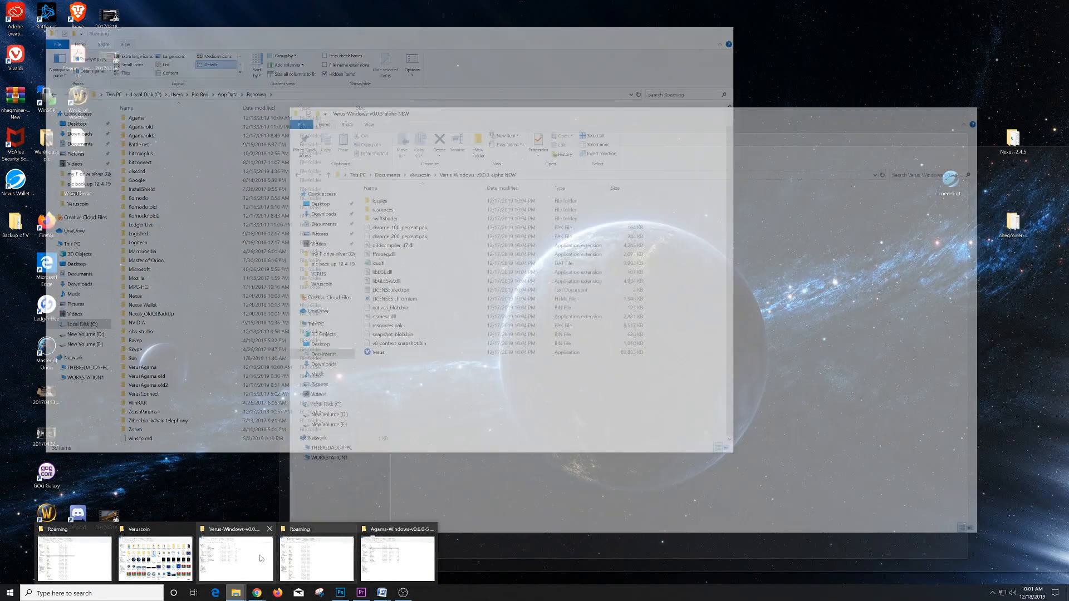
mouse_move(248, 563)
mouse_move(83, 558)
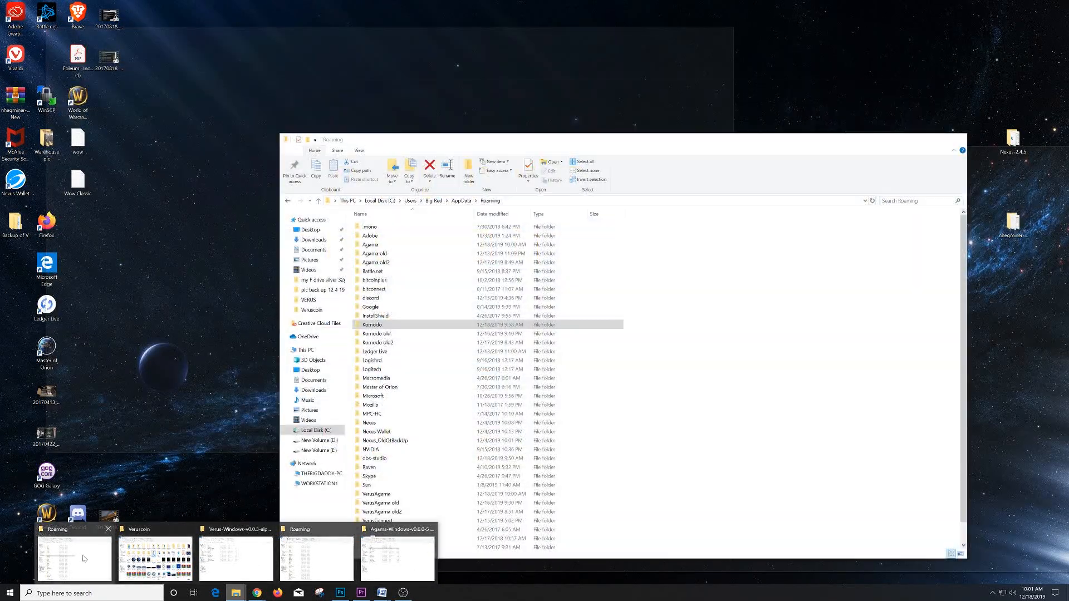
left_click(84, 559)
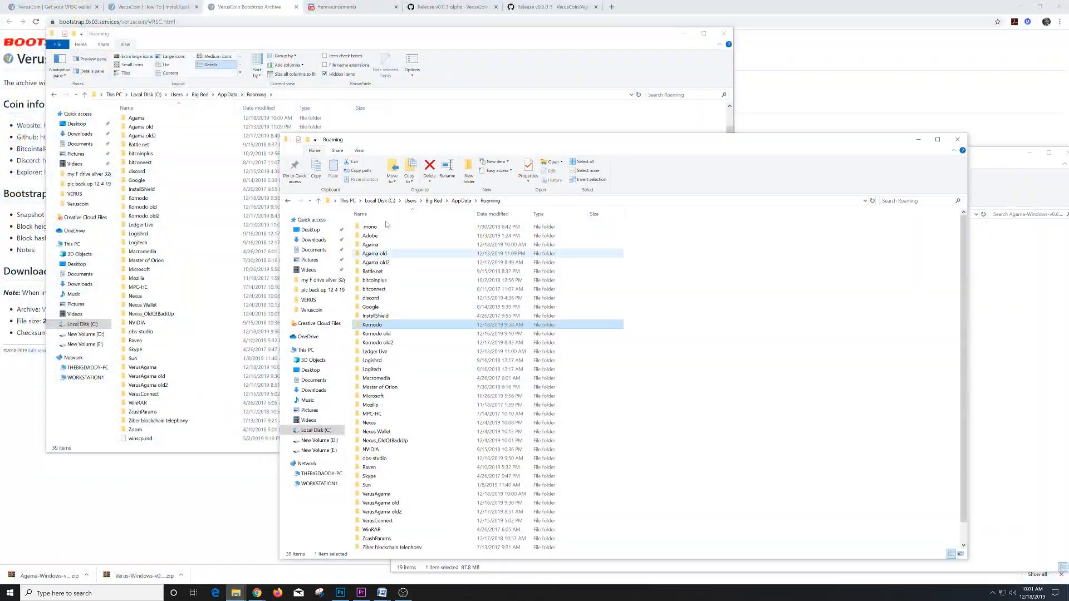
- Open Komodo old, glance into its VRSC folder, then open VRSC - Copy
double_click(383, 333)
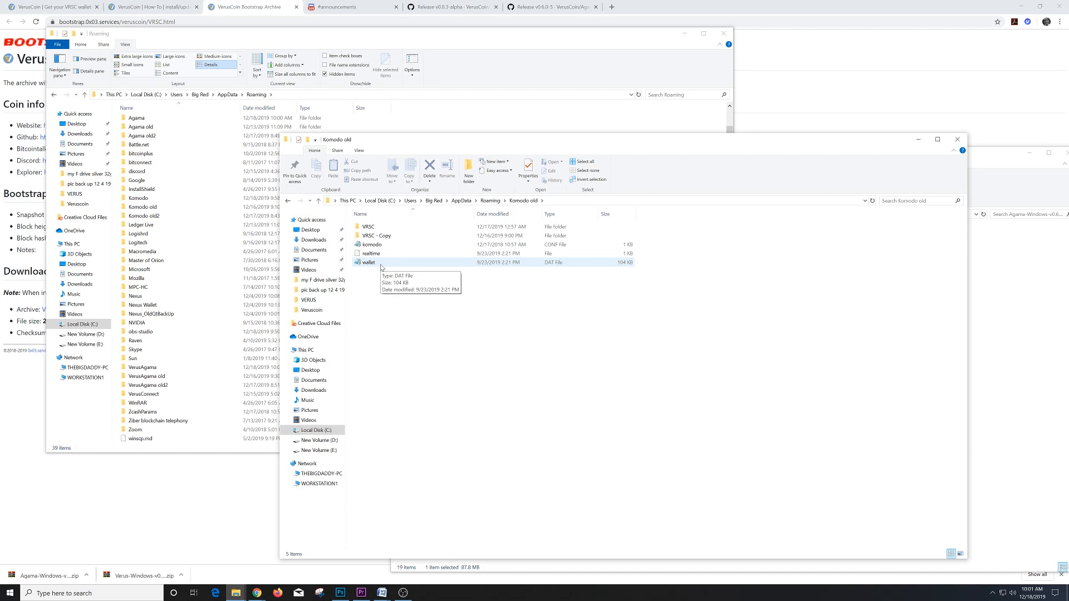
left_click(366, 228)
double_click(366, 228)
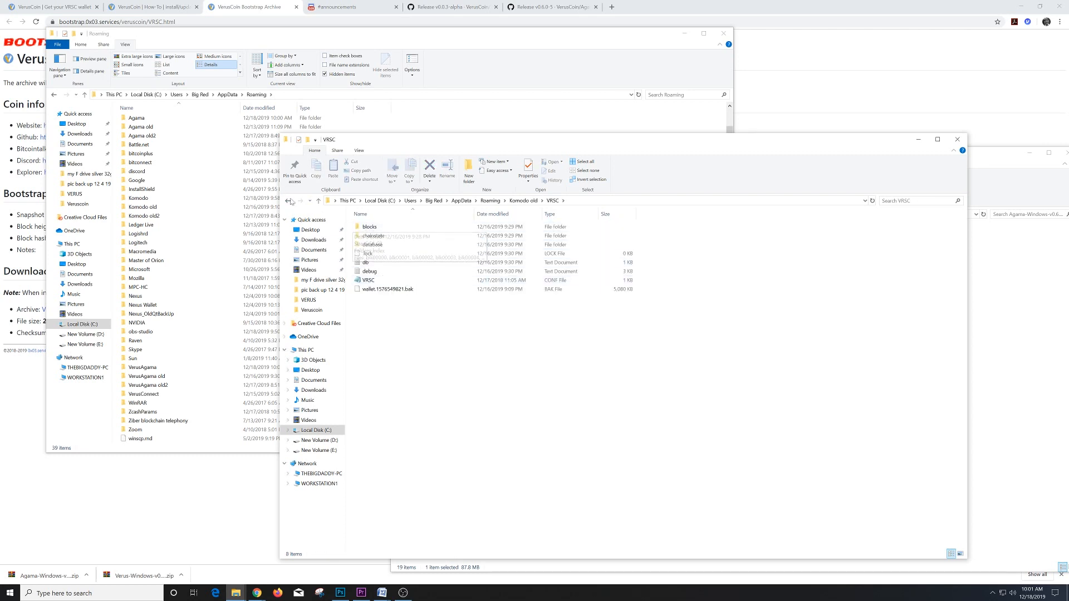
left_click(286, 201)
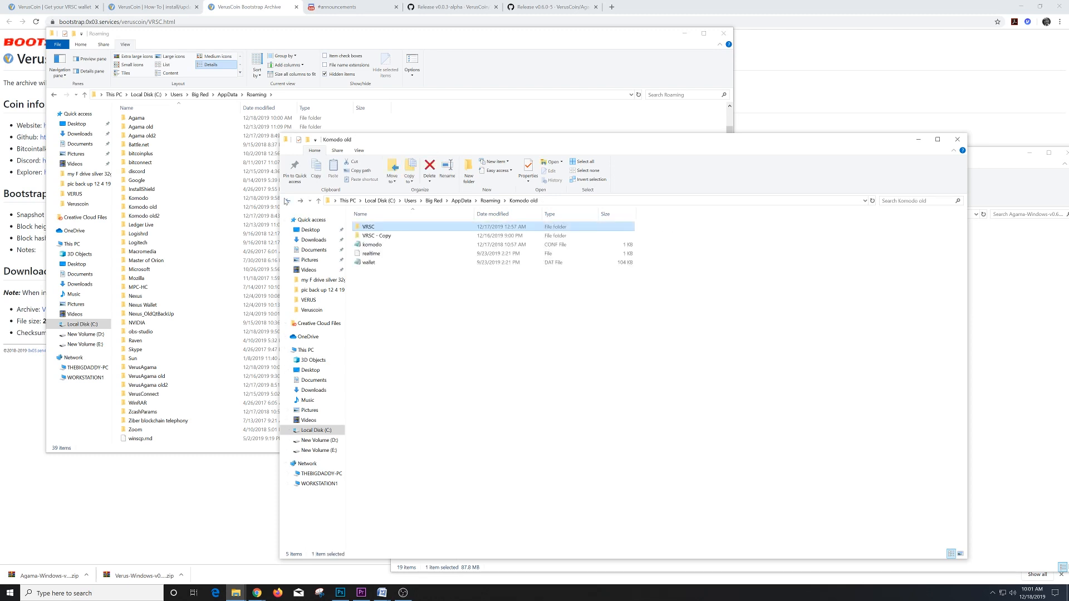
left_click(376, 237)
double_click(376, 237)
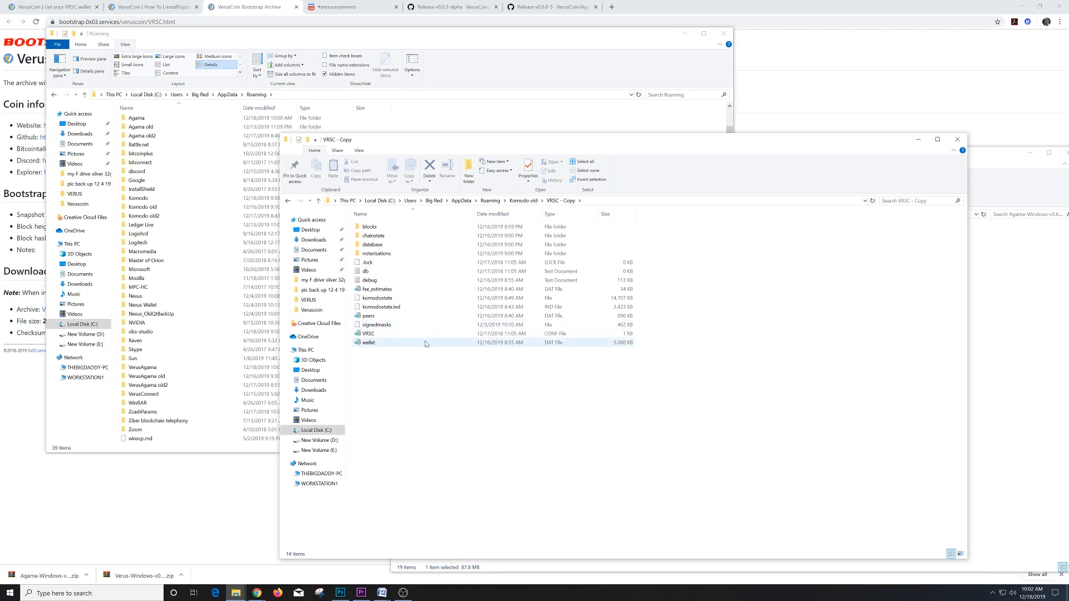
- Go back to Roaming and reopen Komodo\VRSC holding VRSC-bootstrap.tar and wallet
left_click(287, 201)
left_click(287, 201)
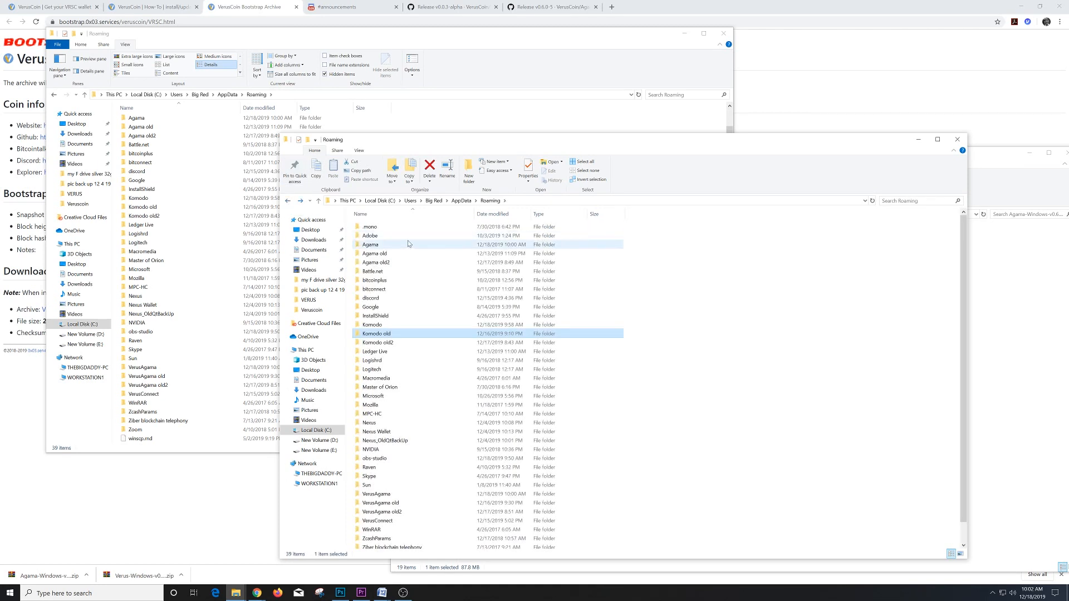
double_click(371, 325)
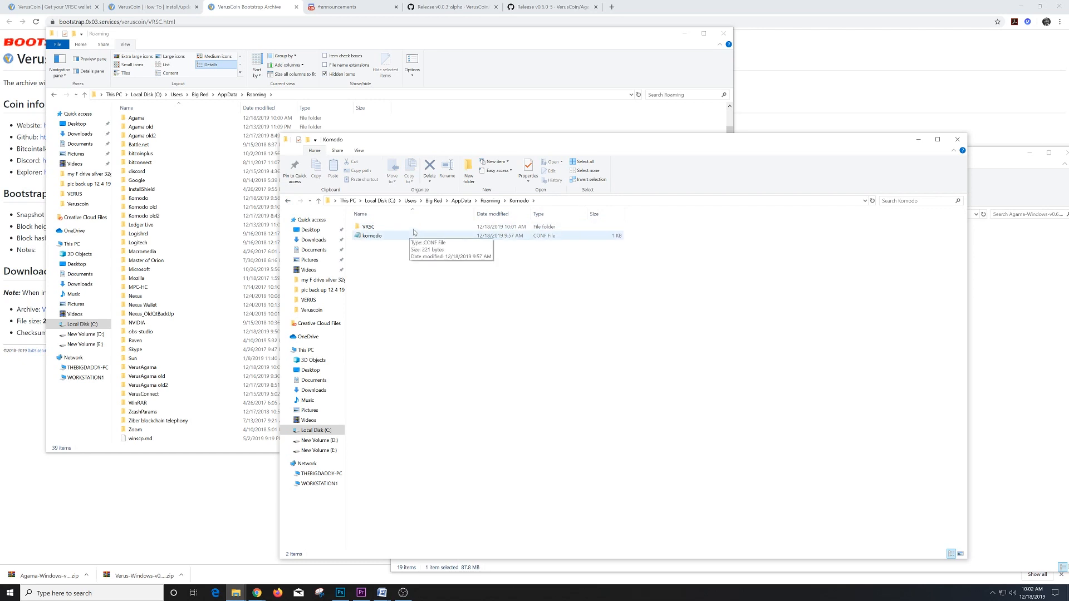
mouse_move(414, 231)
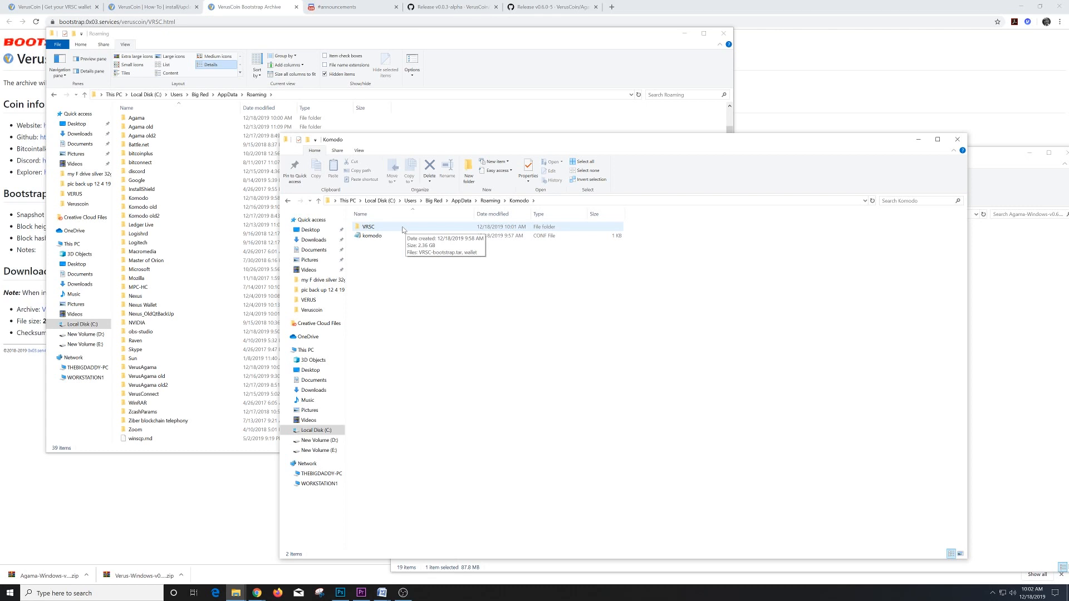
double_click(400, 229)
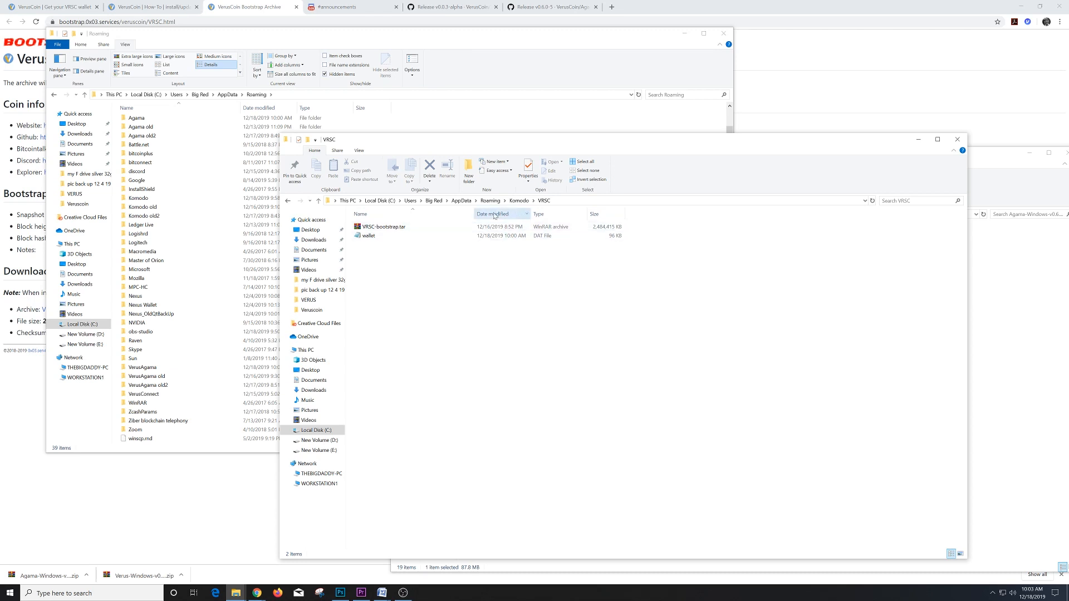
- Extract VRSC-bootstrap.tar in place with WinRAR's Extract Here, creating the blocks folder
right_click(389, 228)
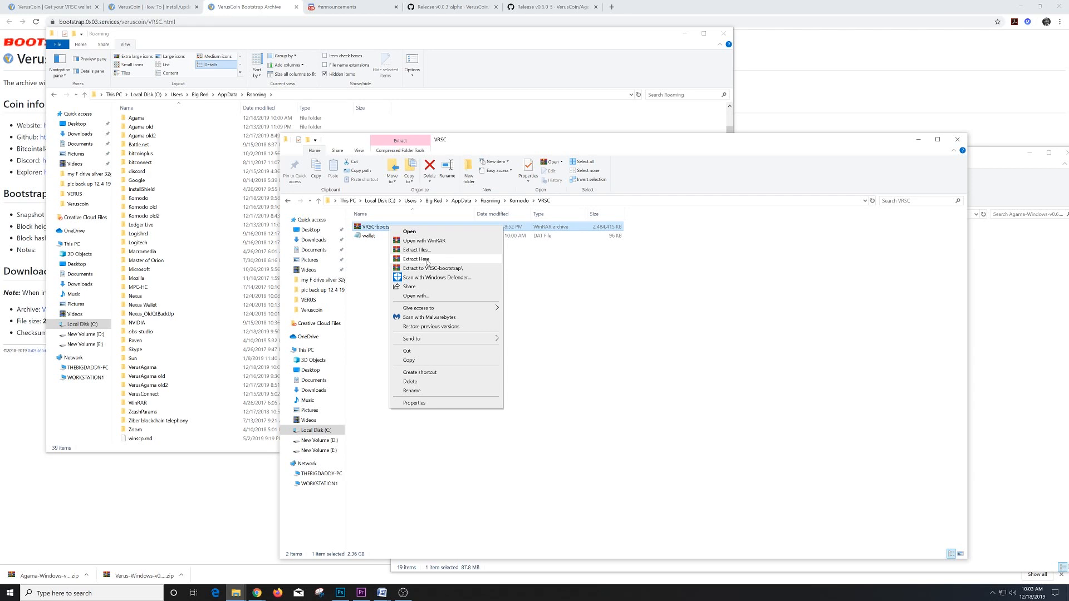
left_click(429, 261)
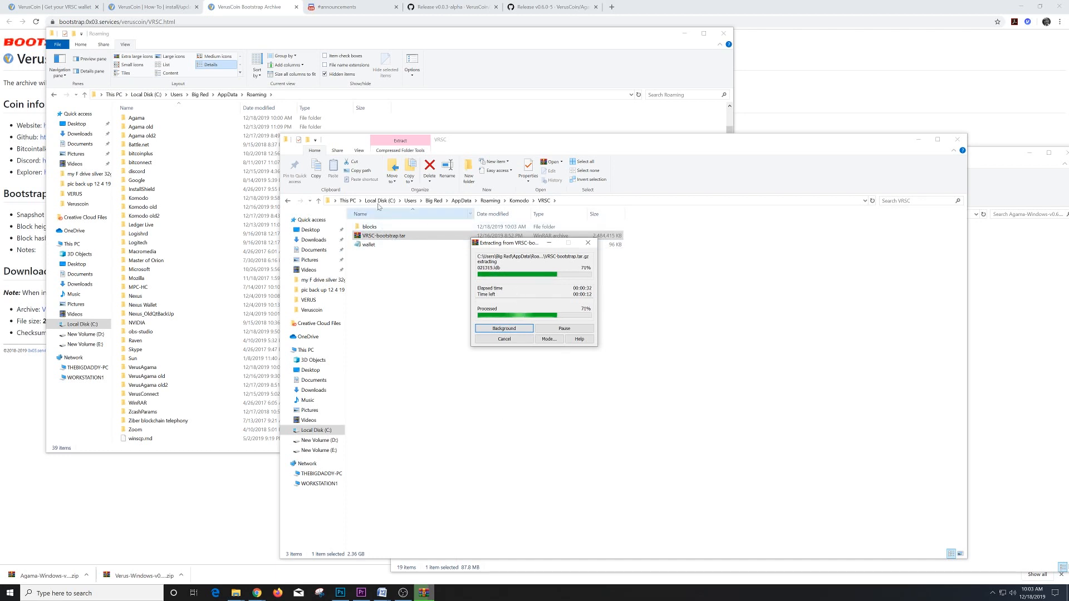
left_click(235, 593)
mouse_move(381, 571)
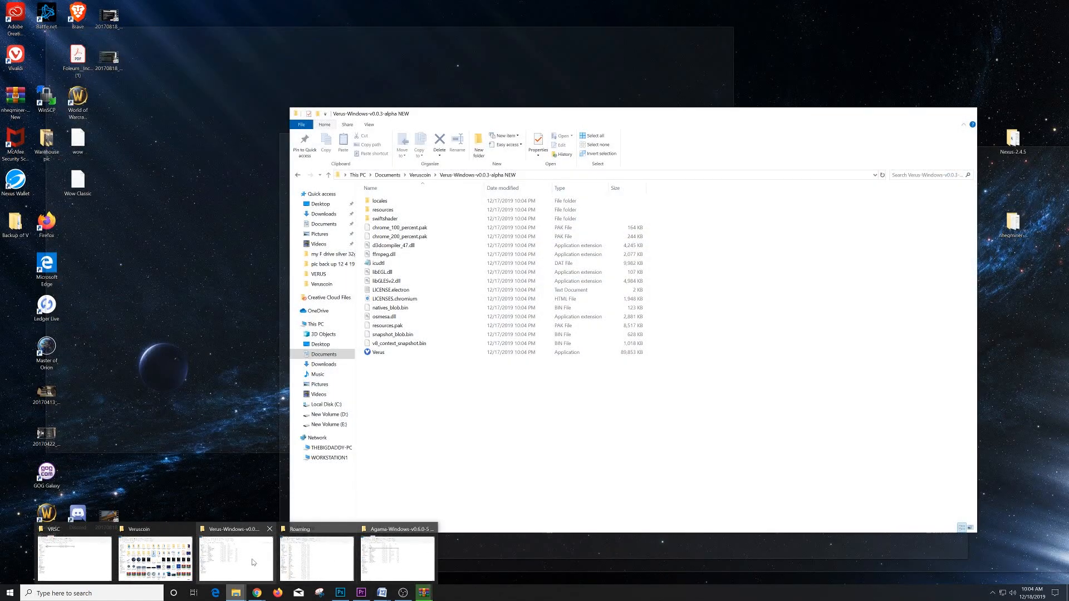
- Check the Release v0.0.3-alpha page and the Verus-Windows-v0.0.3 folder's full path
left_click(253, 562)
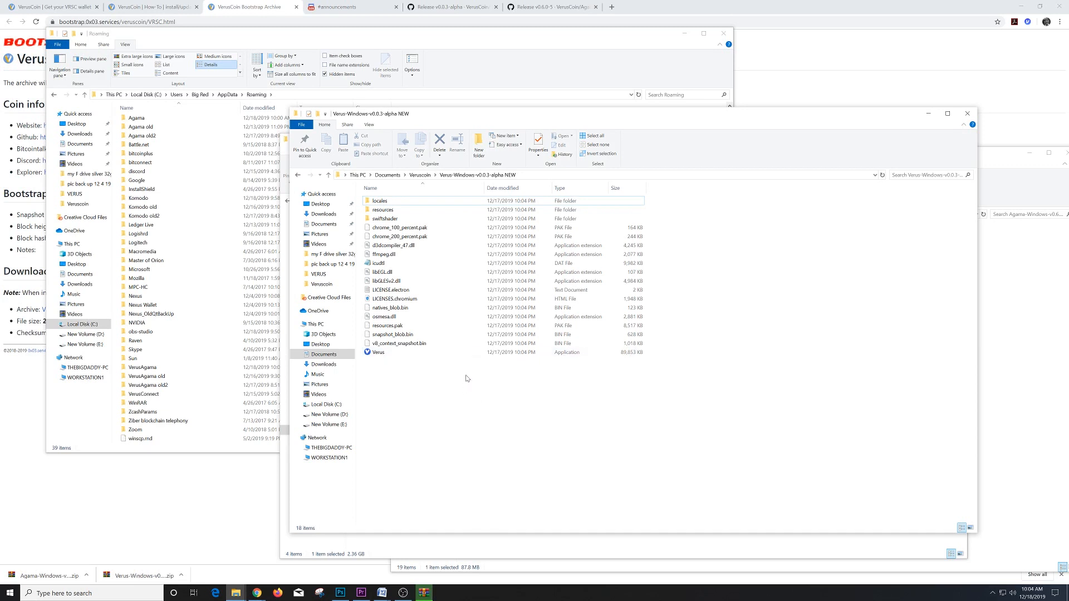
left_click(437, 10)
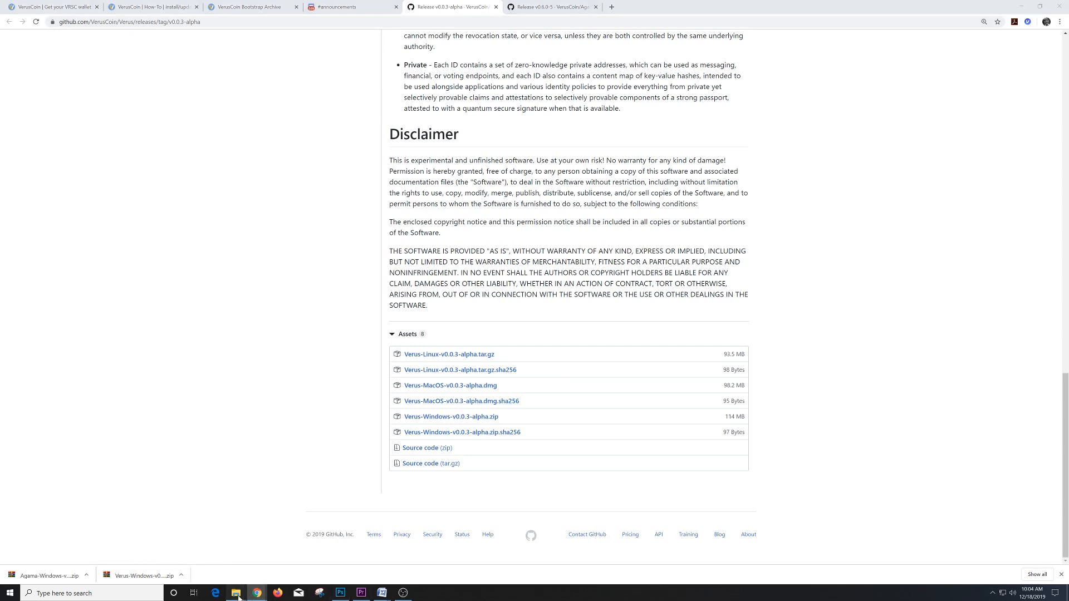
mouse_move(236, 592)
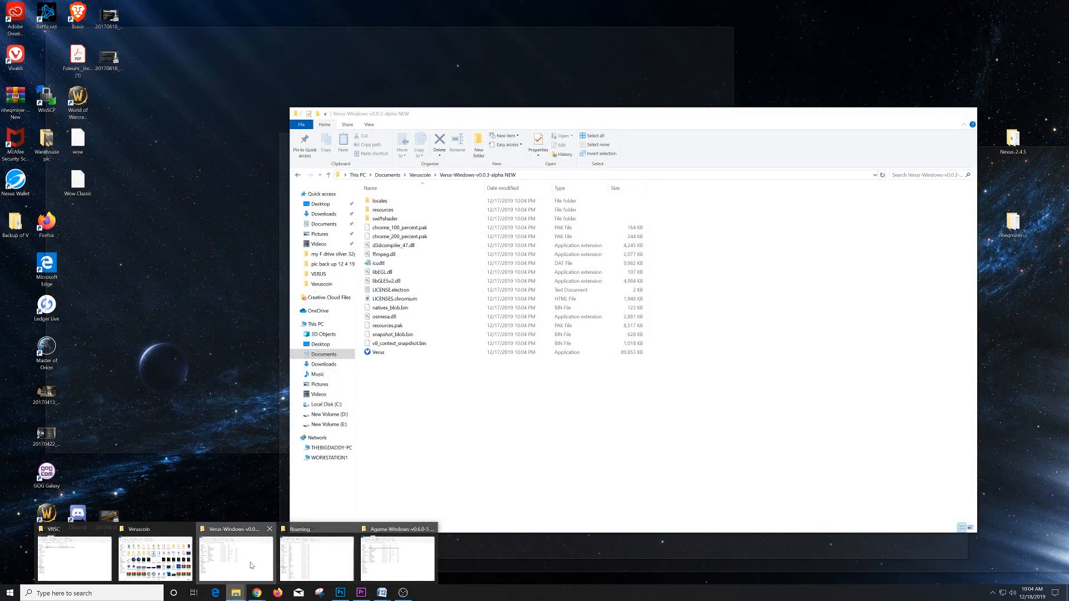
left_click(238, 558)
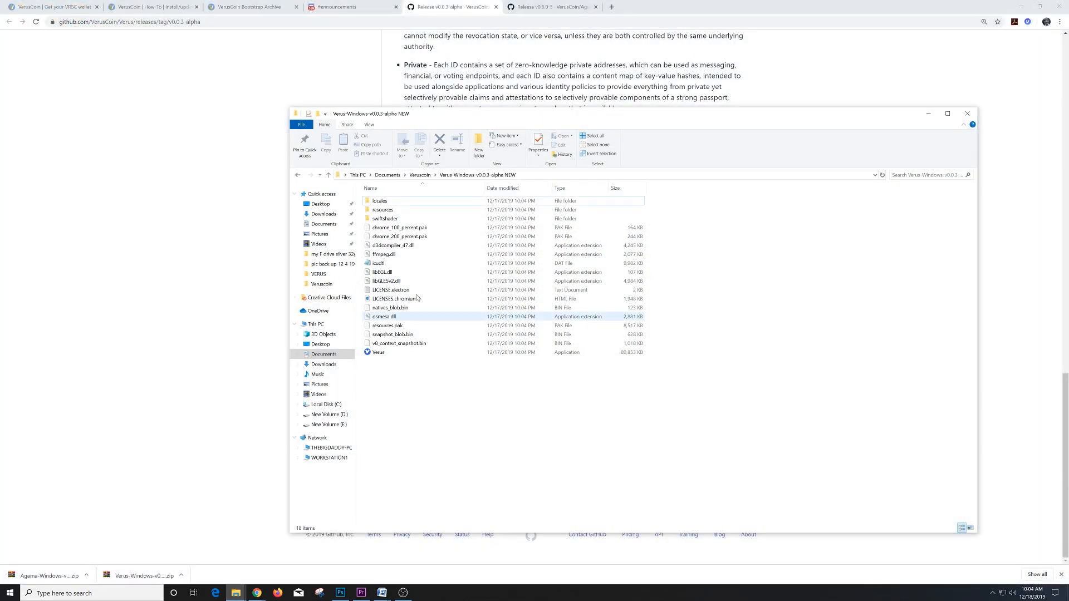
left_click(522, 177)
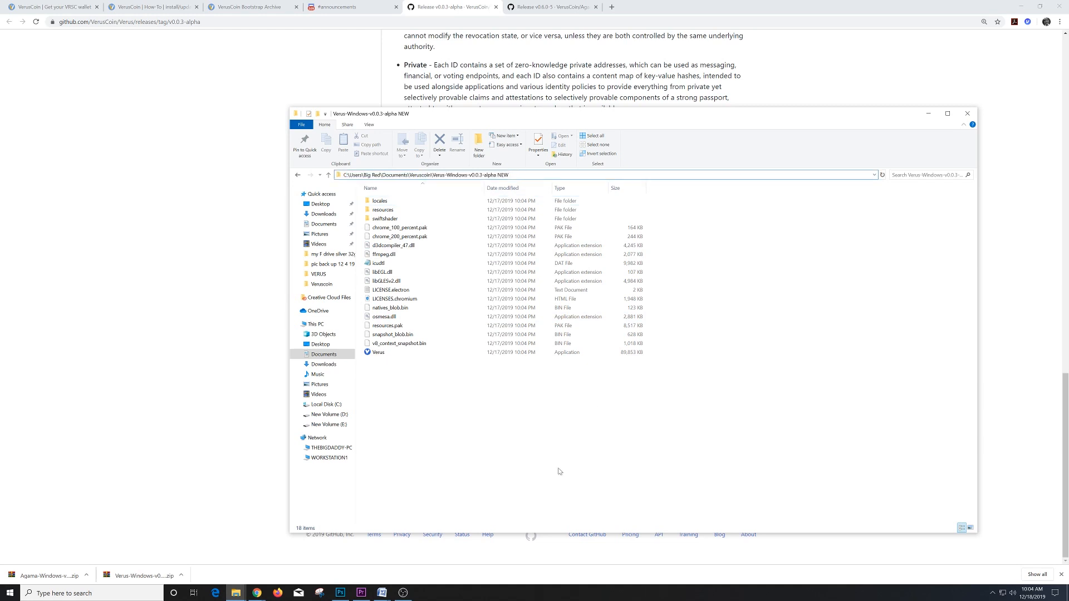
left_click(544, 468)
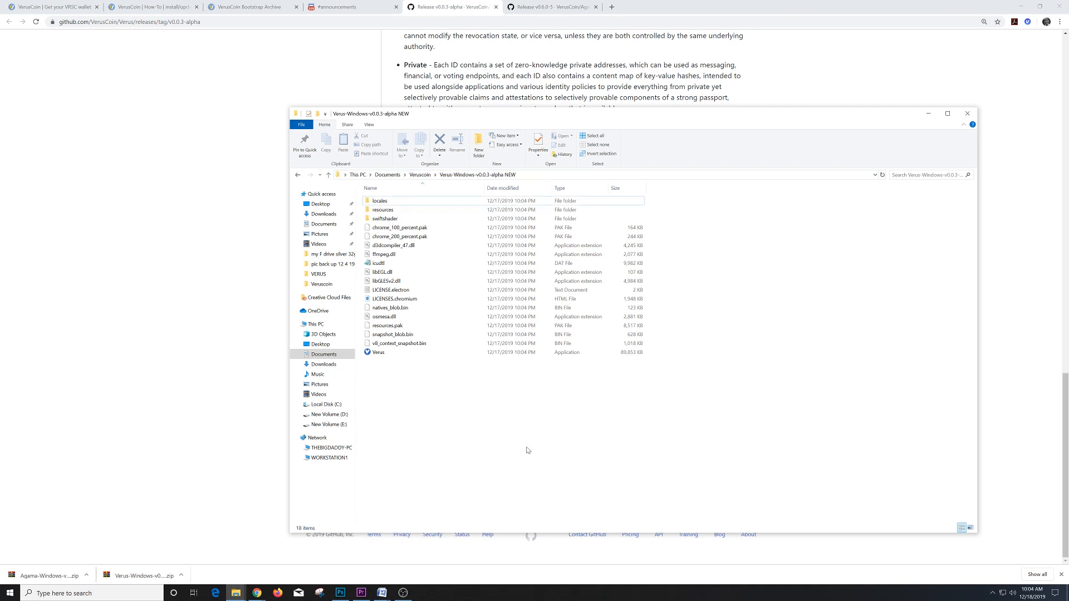
right_click(466, 407)
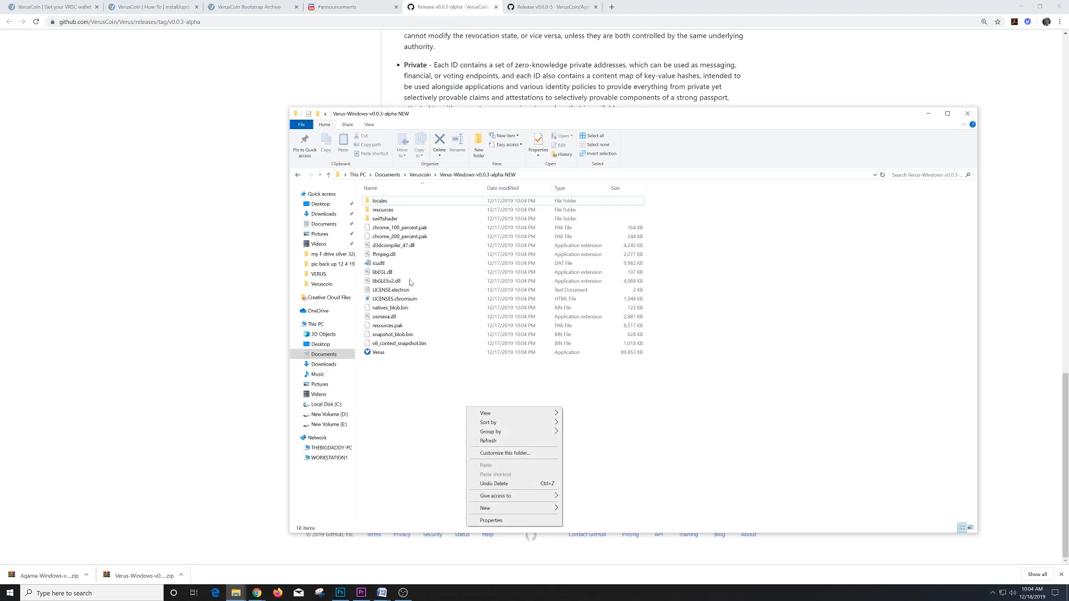
left_click(437, 402)
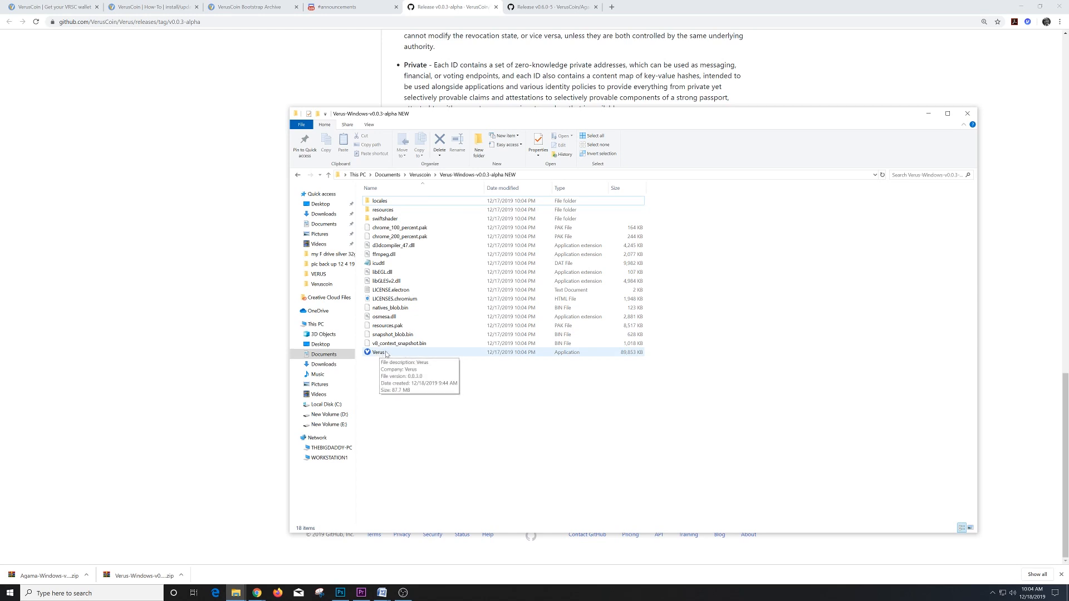
- Check the VRSC data folder, then bring the Agama-Windows-v0.6.0-5 NEW folder forward
mouse_move(419, 359)
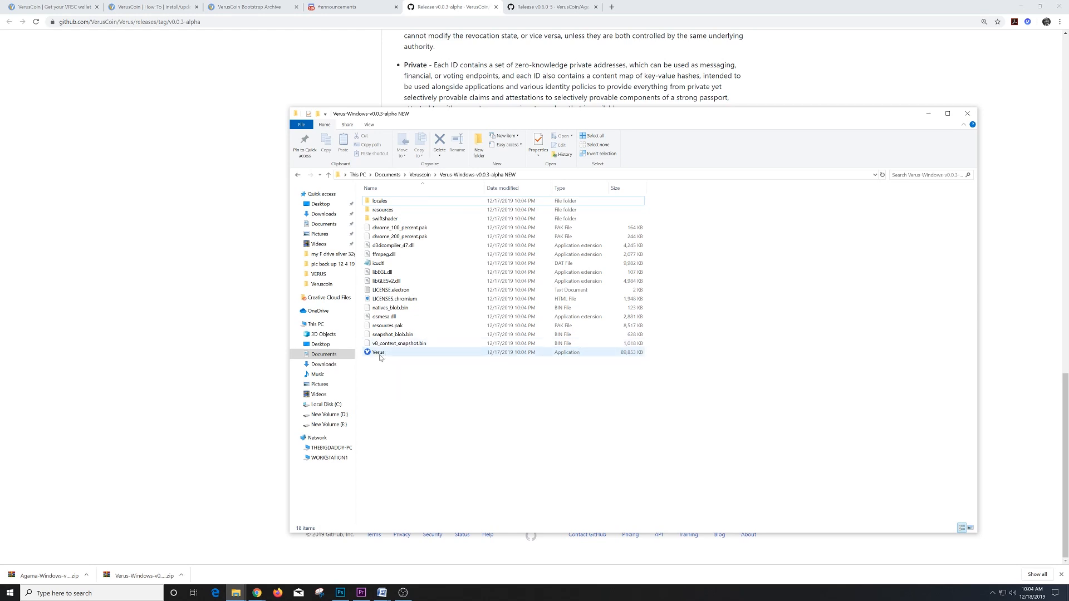
mouse_move(236, 593)
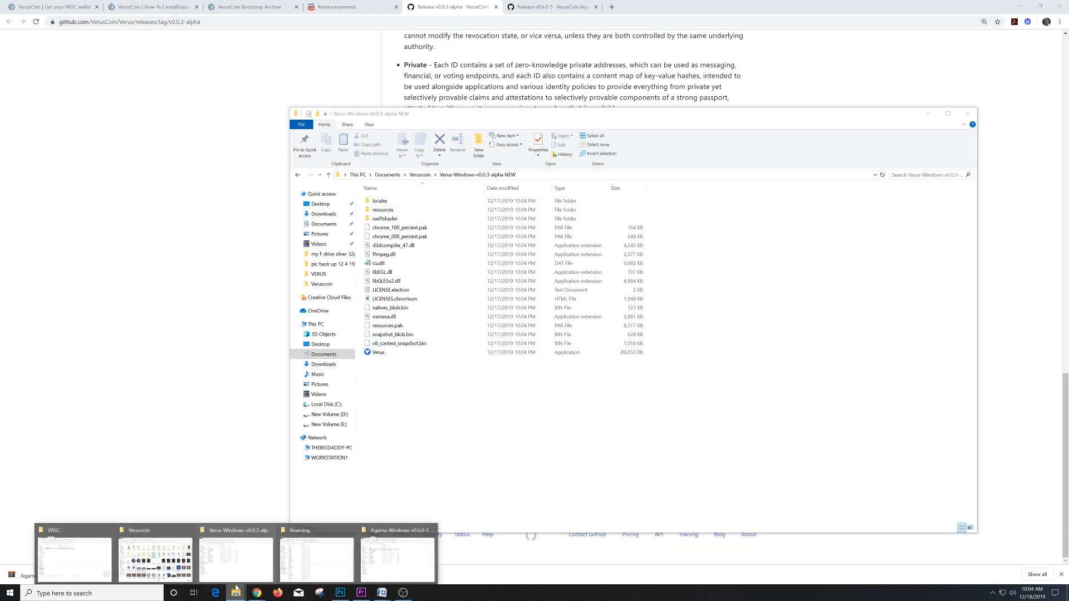
mouse_move(321, 559)
mouse_move(255, 559)
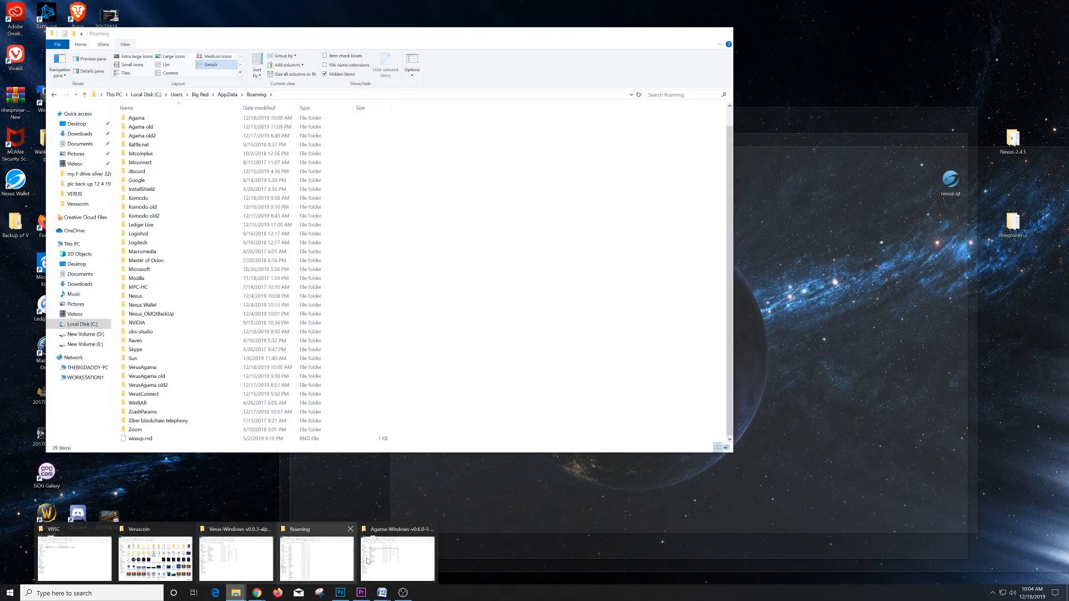
mouse_move(383, 561)
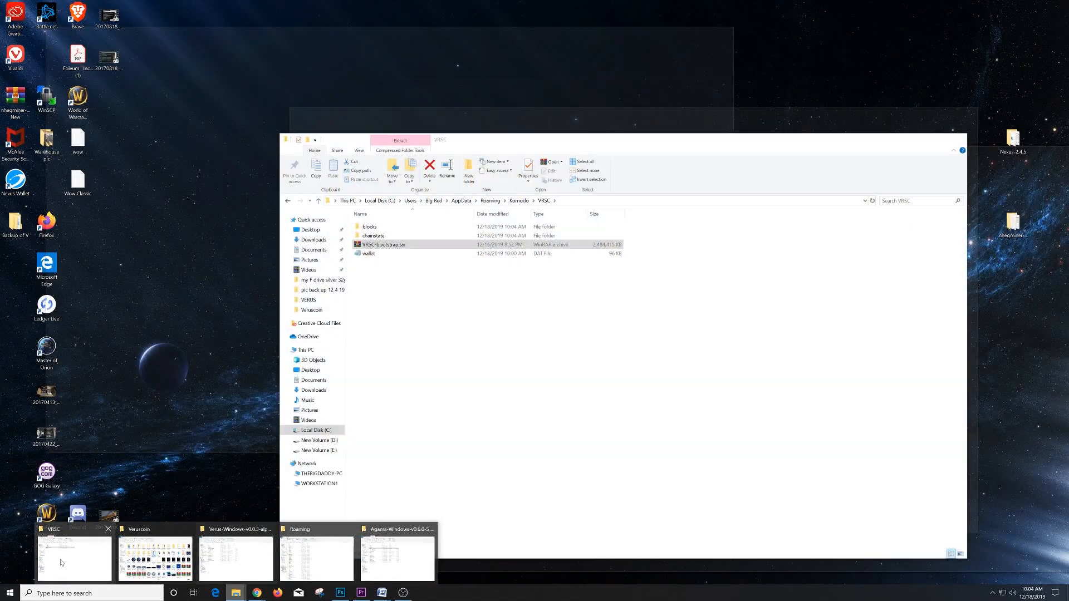
left_click(66, 559)
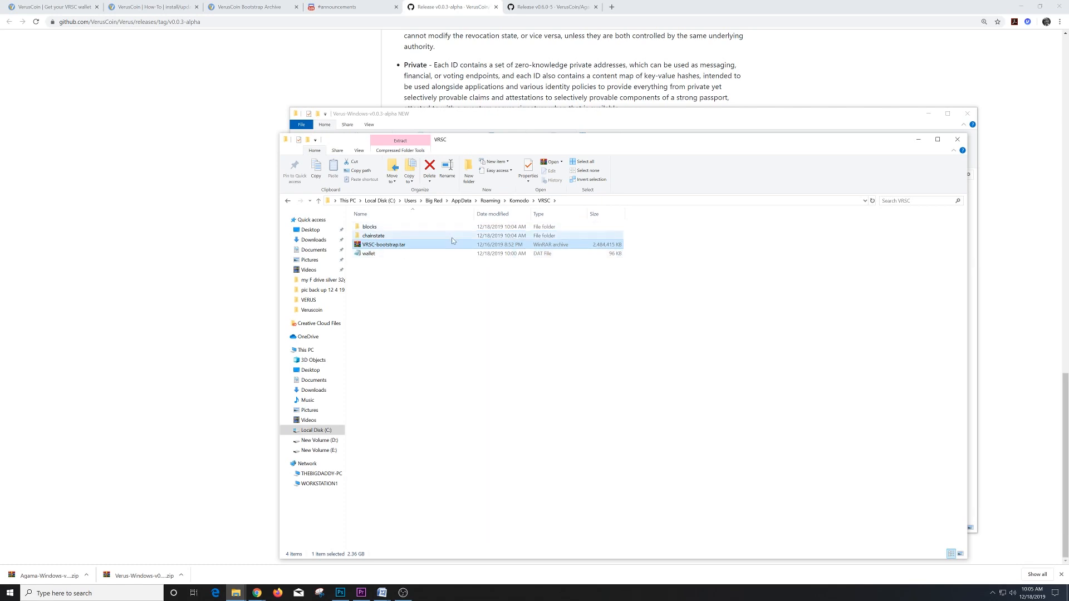
left_click(586, 116)
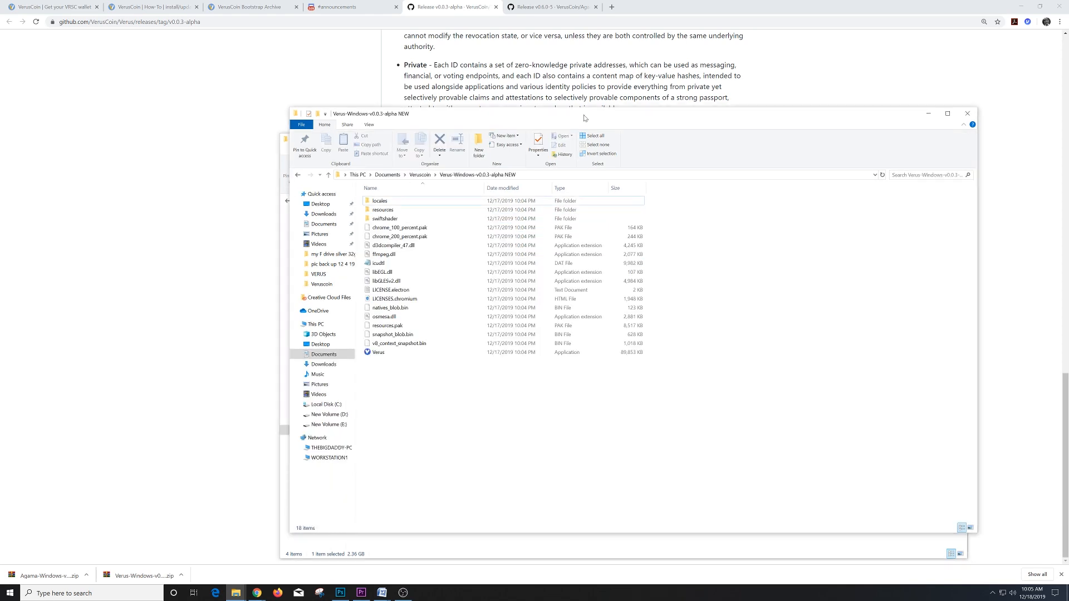
left_click(257, 592)
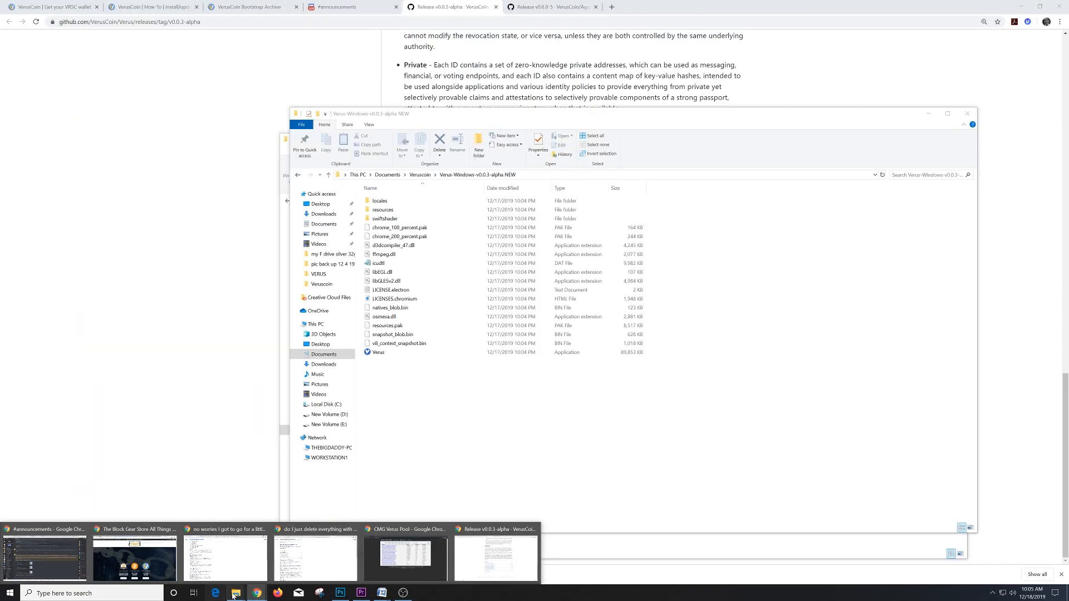
left_click(235, 594)
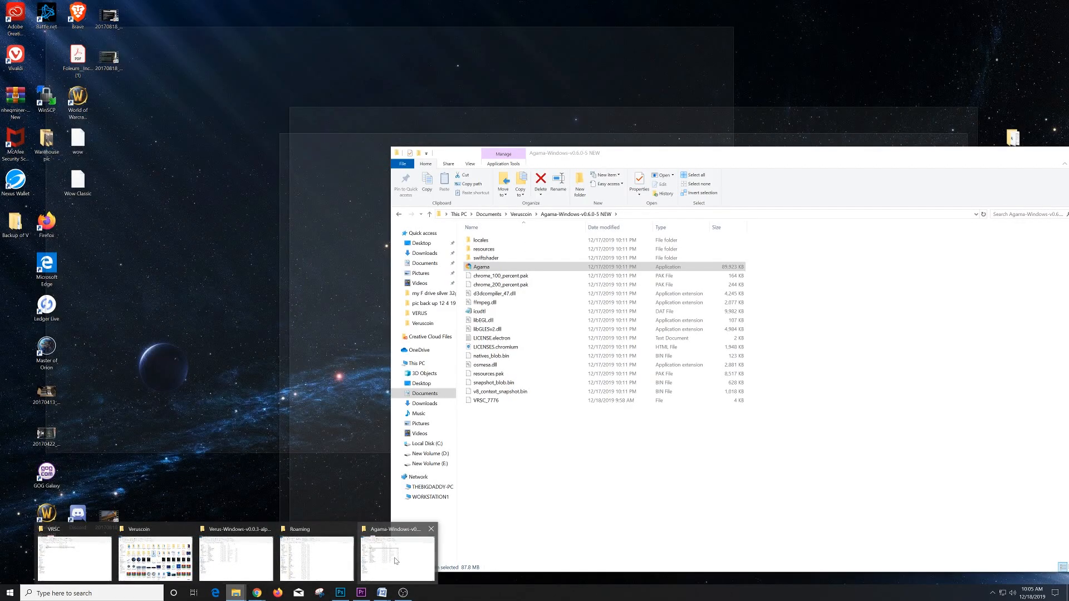
left_click(396, 560)
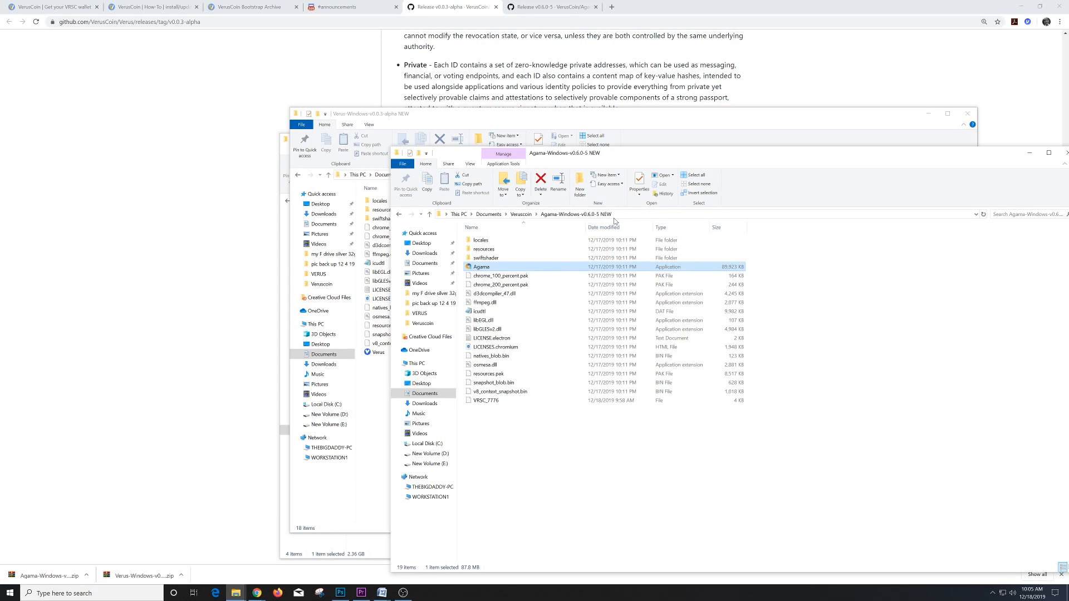
- Launch Agama with VerusCoin in native mode, allowing it on private and public networks
double_click(497, 268)
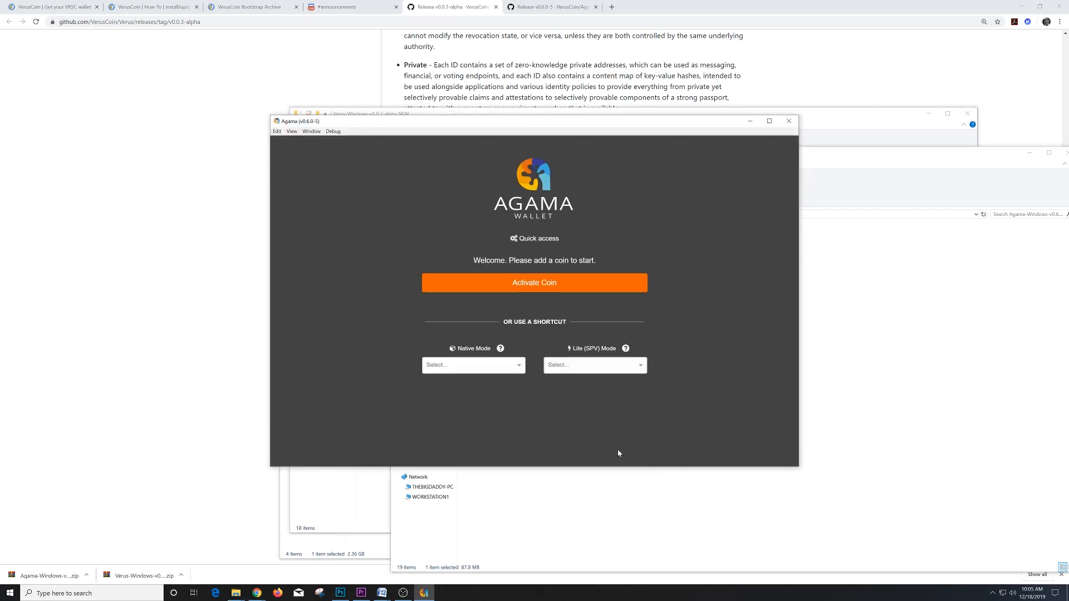
left_click(495, 364)
left_click(451, 376)
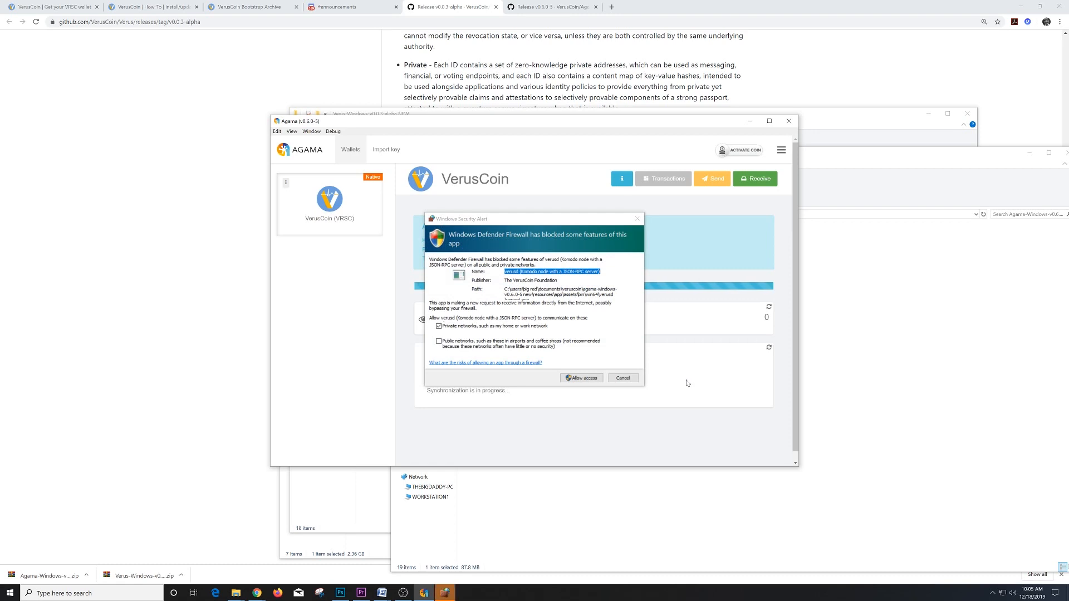
left_click(439, 341)
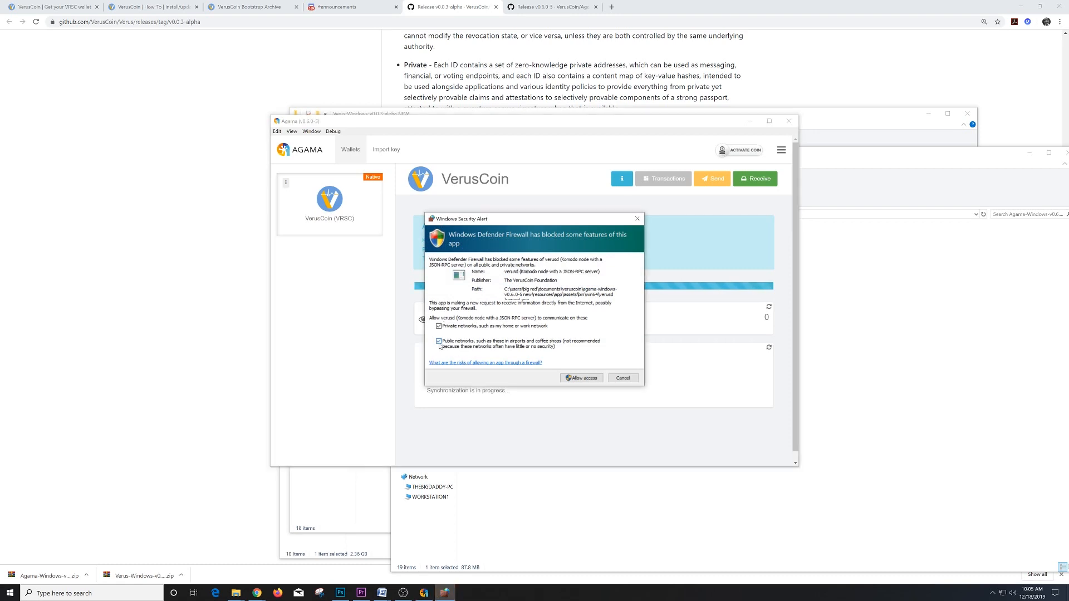
left_click(592, 379)
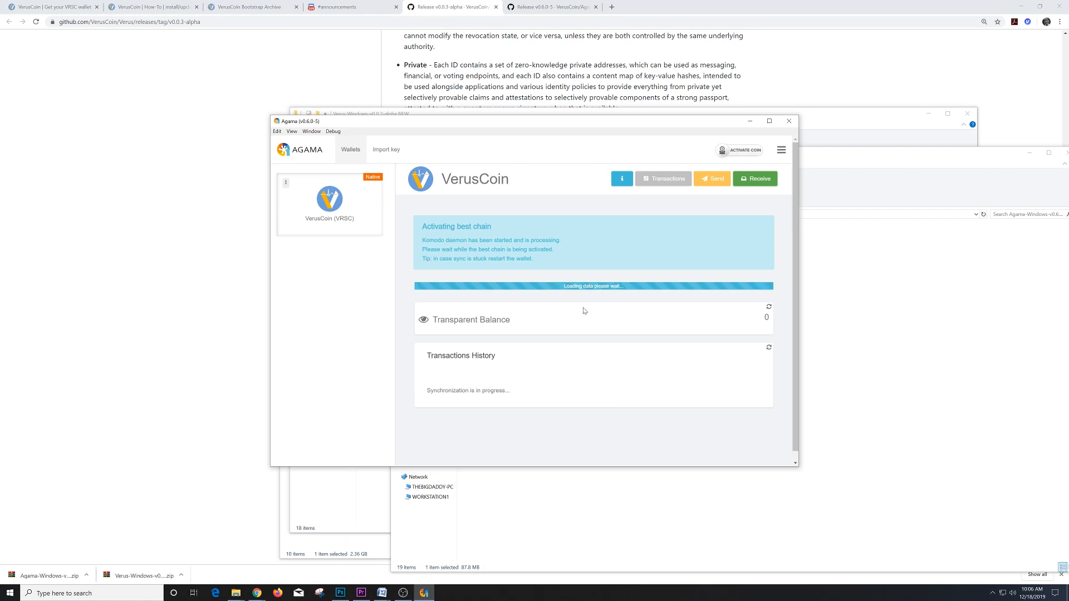
left_click_drag(552, 127, 523, 139)
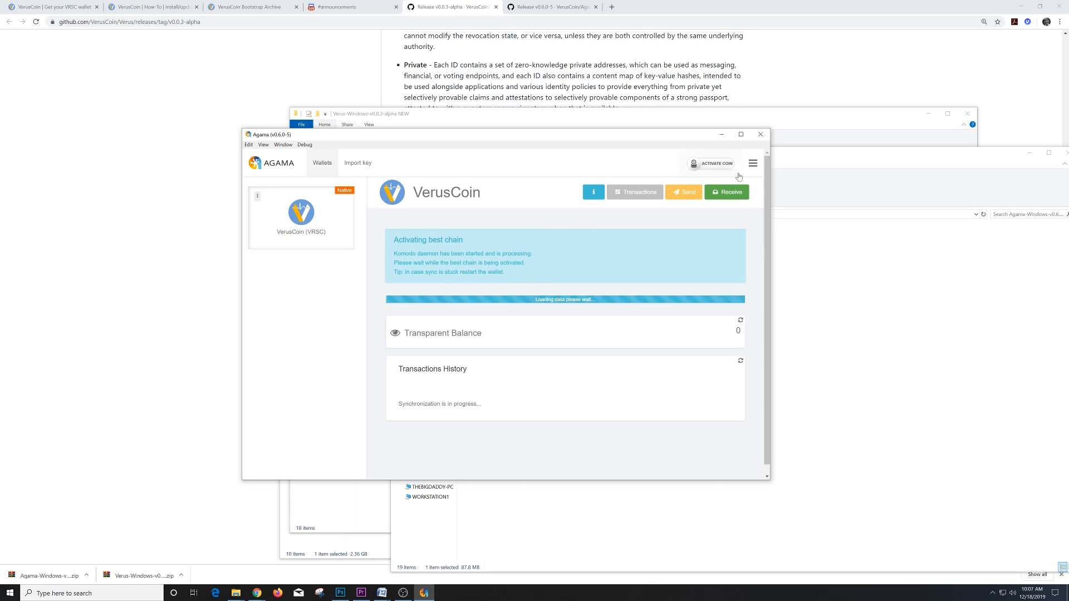
- In Settings > App Config, switch on native-mode auto-start staking and save the app config
left_click(753, 163)
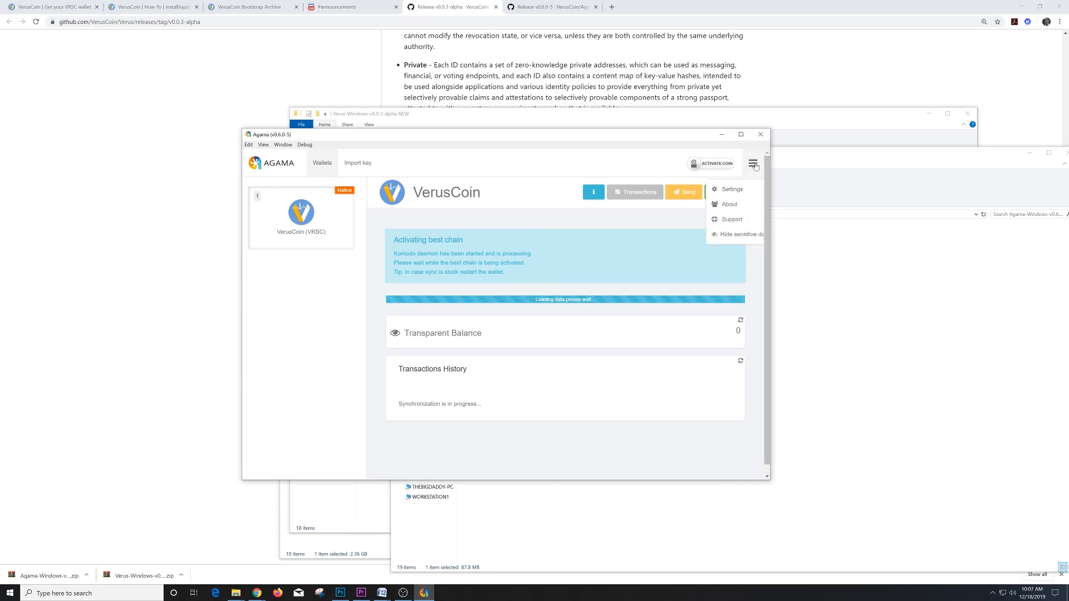
left_click(715, 191)
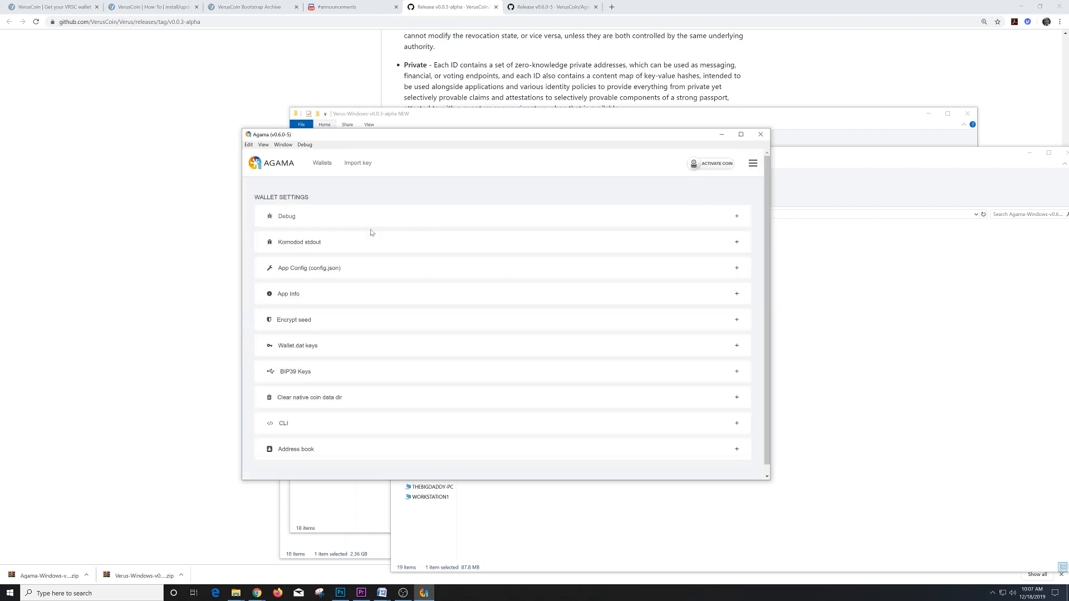
left_click(326, 269)
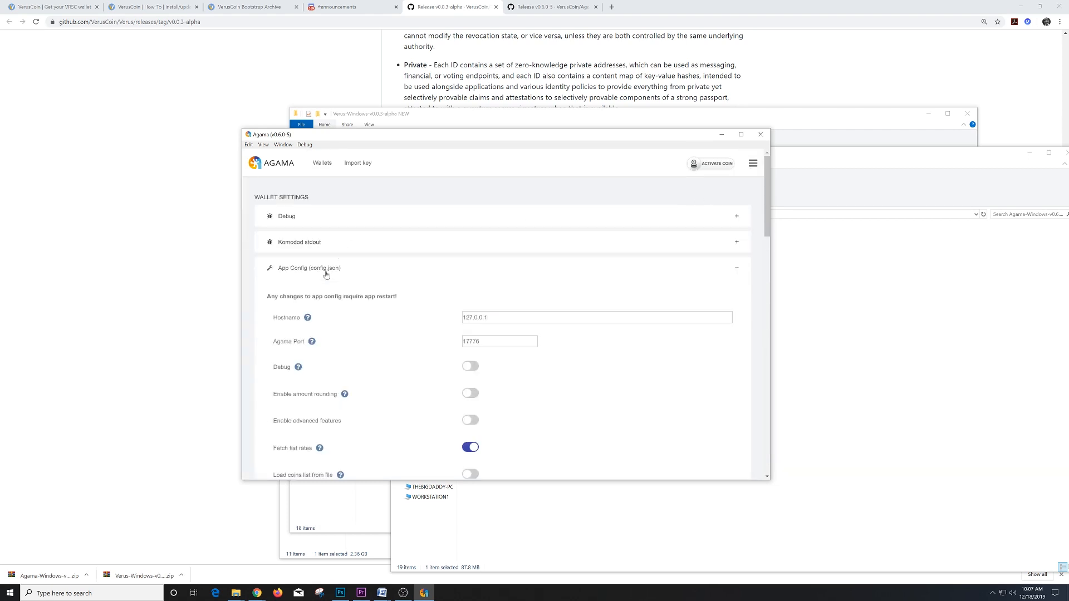
scroll(425, 273, "down", 1)
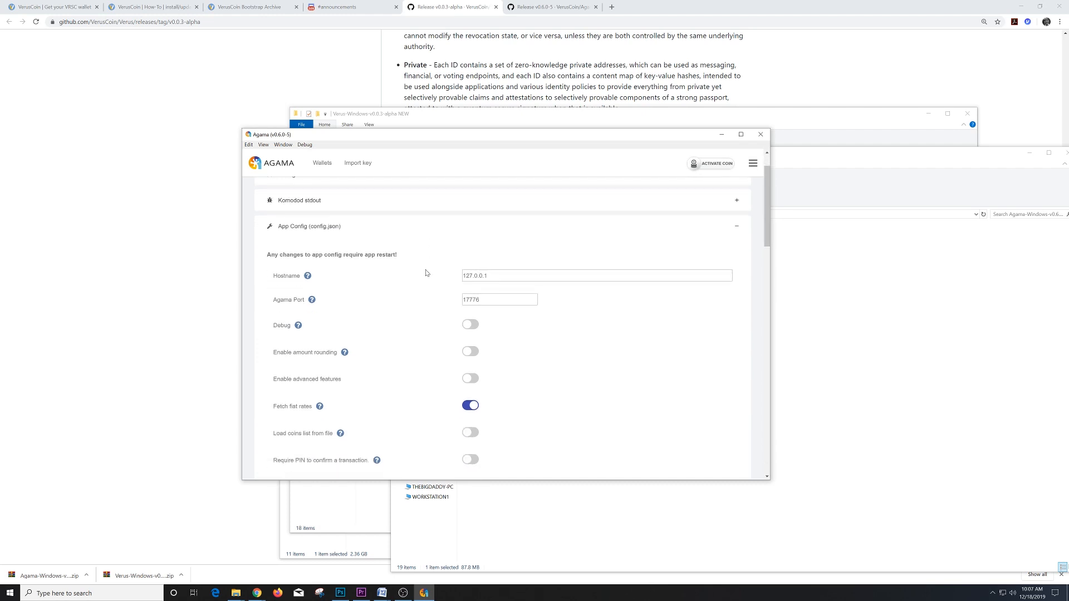
scroll(427, 274, "down", 4)
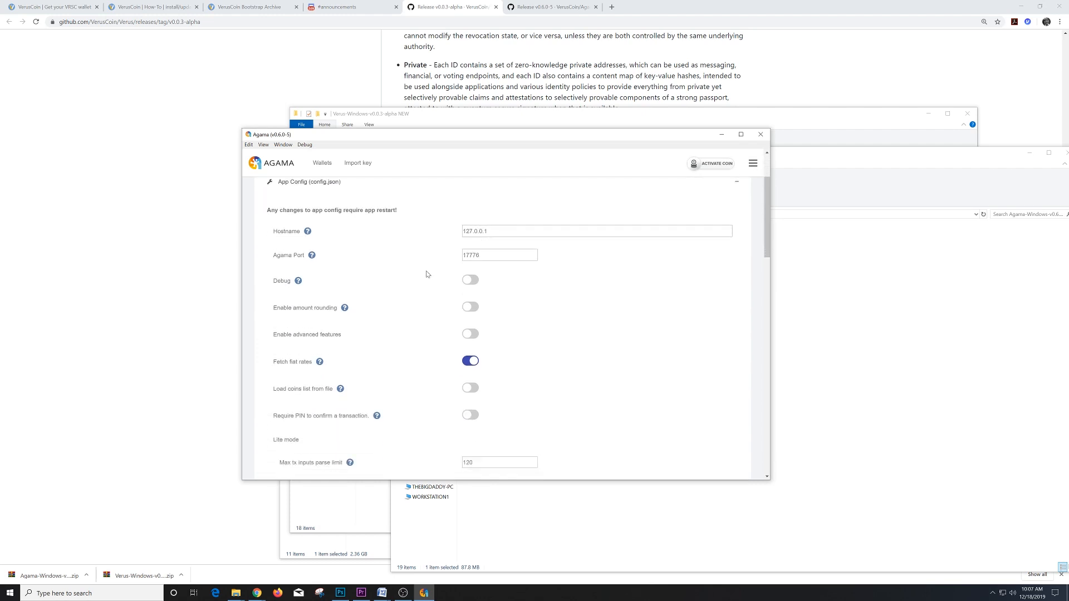
scroll(427, 276, "down", 12)
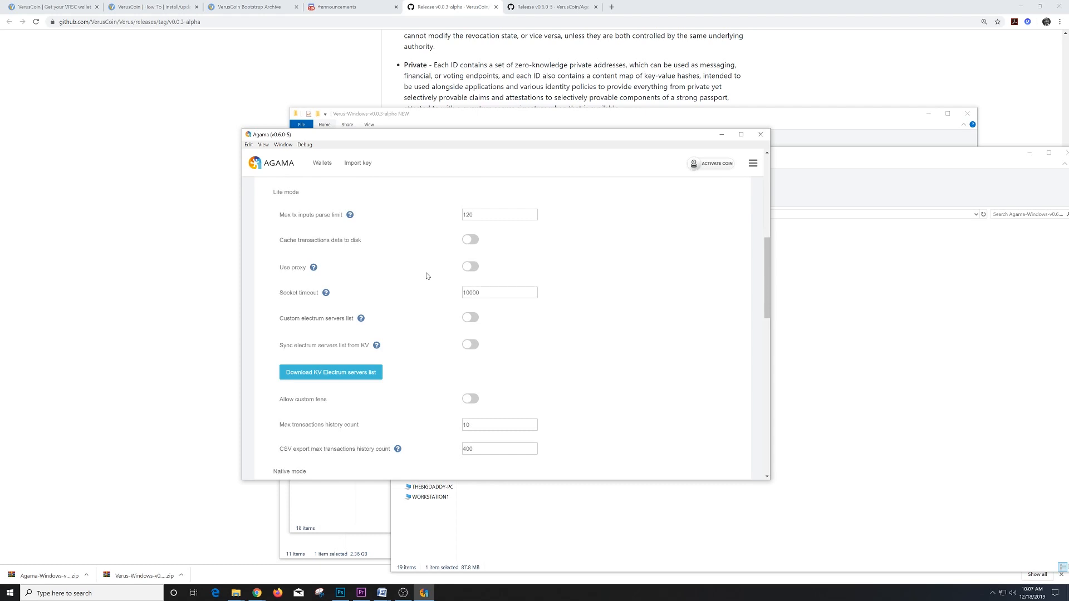
scroll(427, 277, "down", 3)
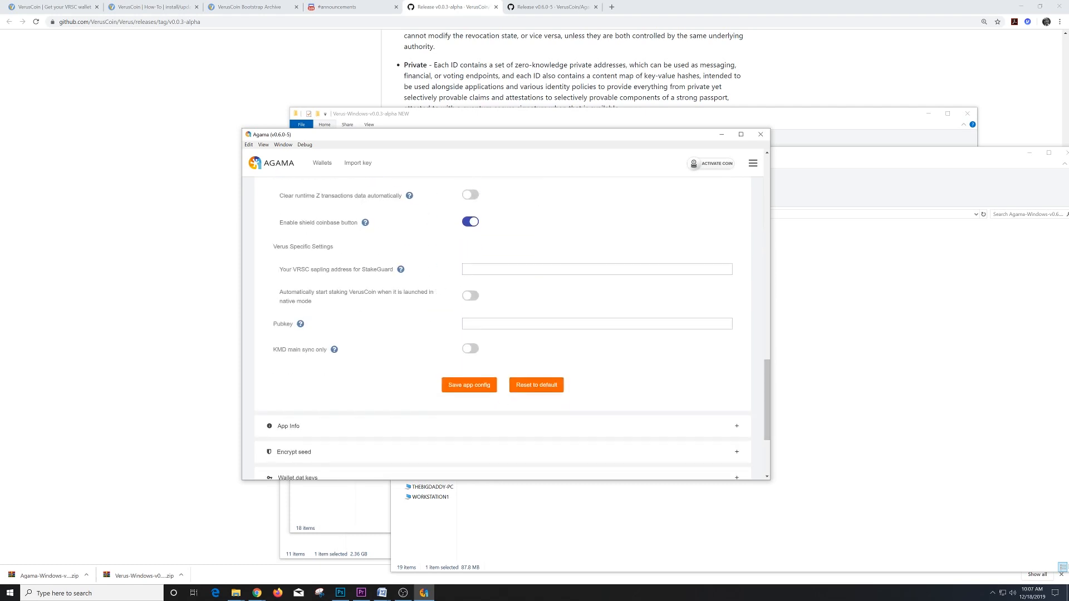
left_click(596, 270)
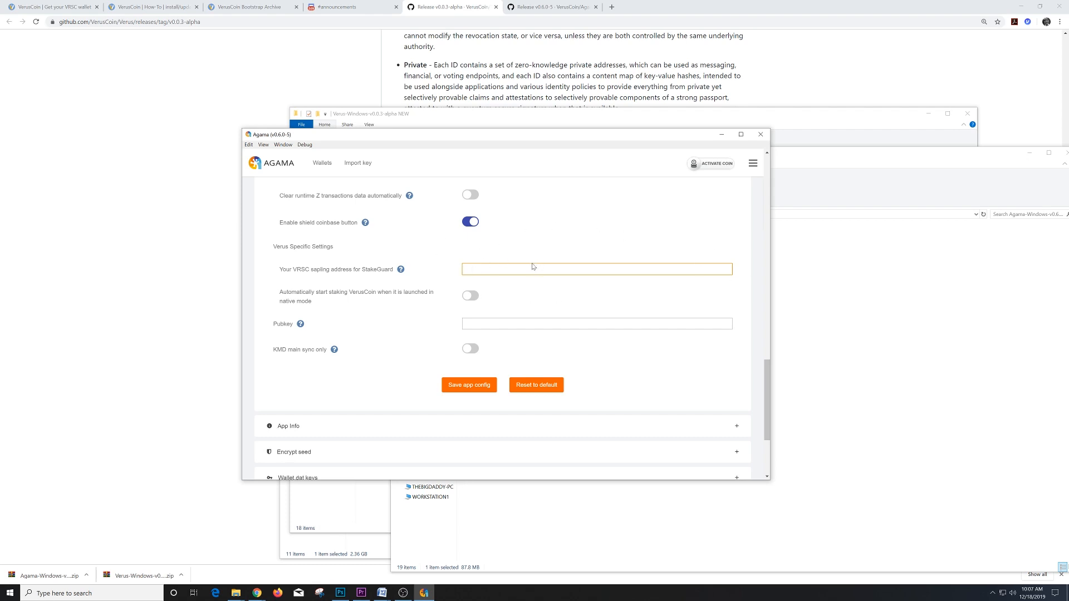
left_click(470, 295)
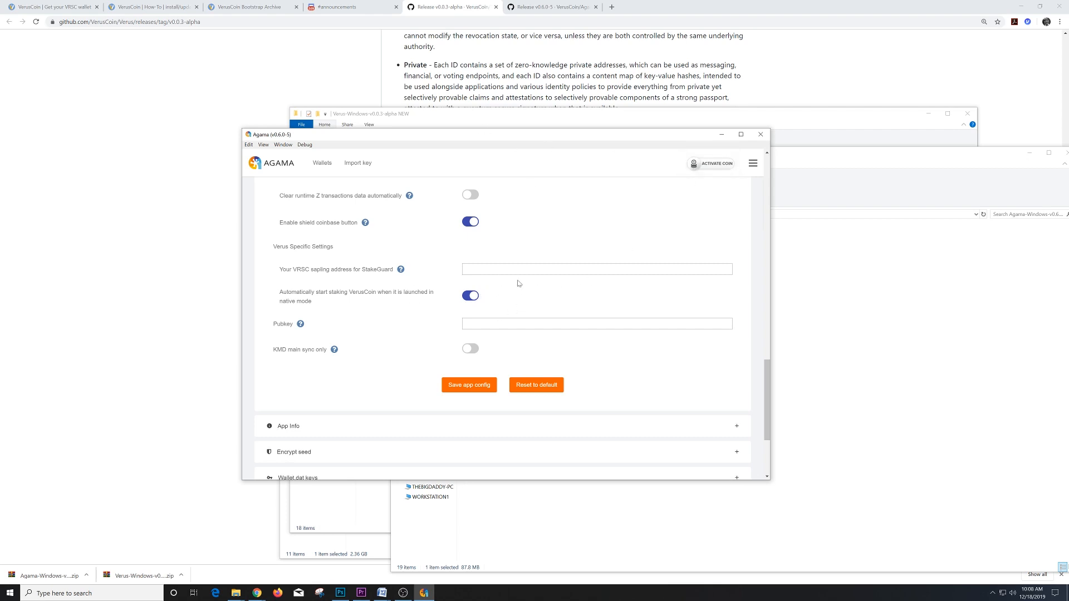
left_click(482, 391)
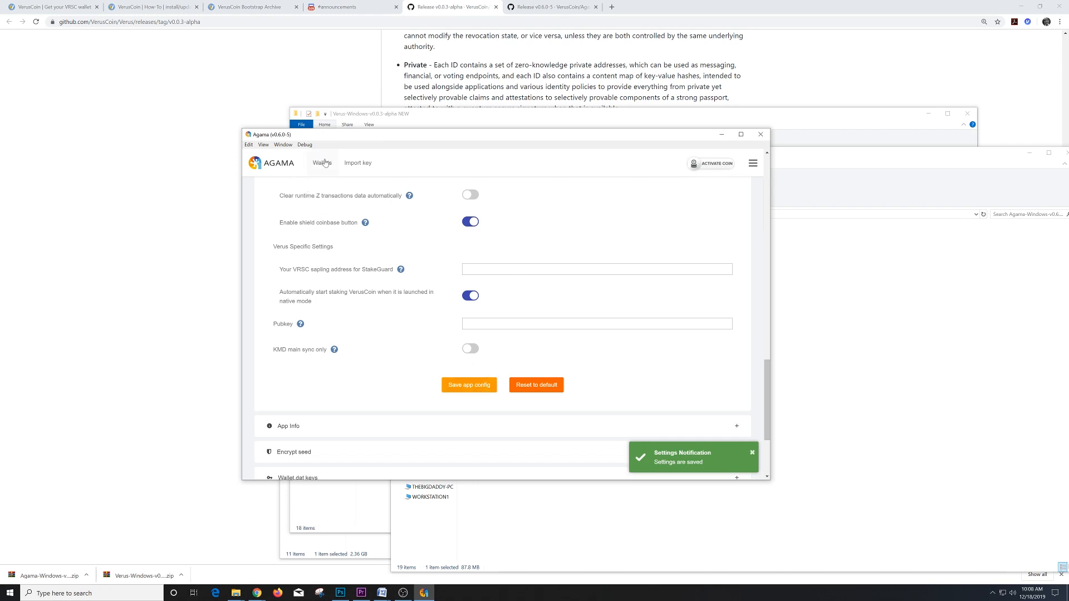
left_click(322, 163)
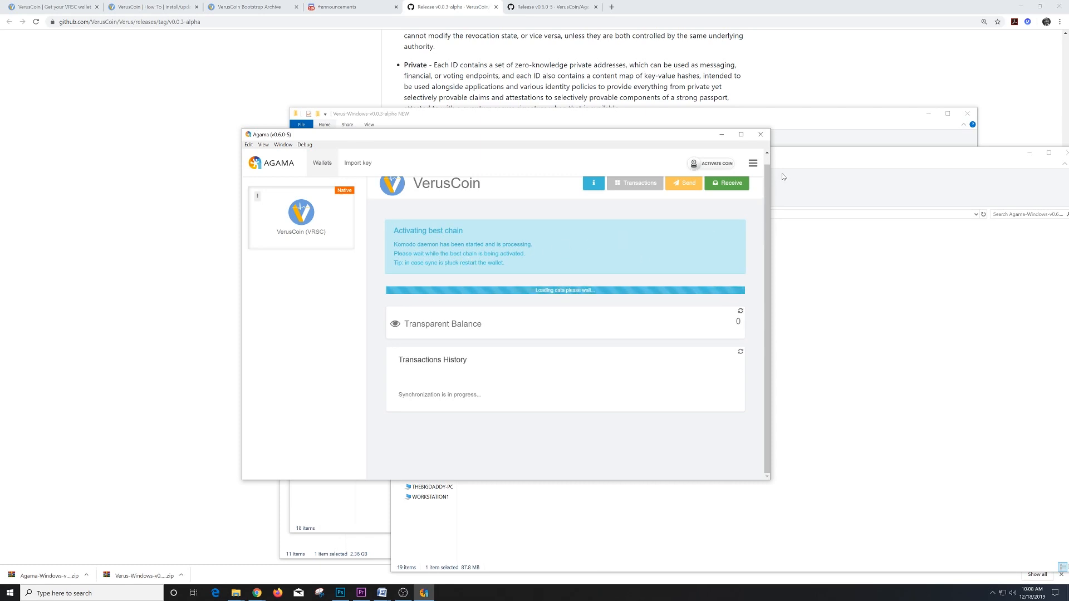
- Open the VerusCoin wallet's Receive view, showing an empty Receiving Addresses list
left_click(730, 189)
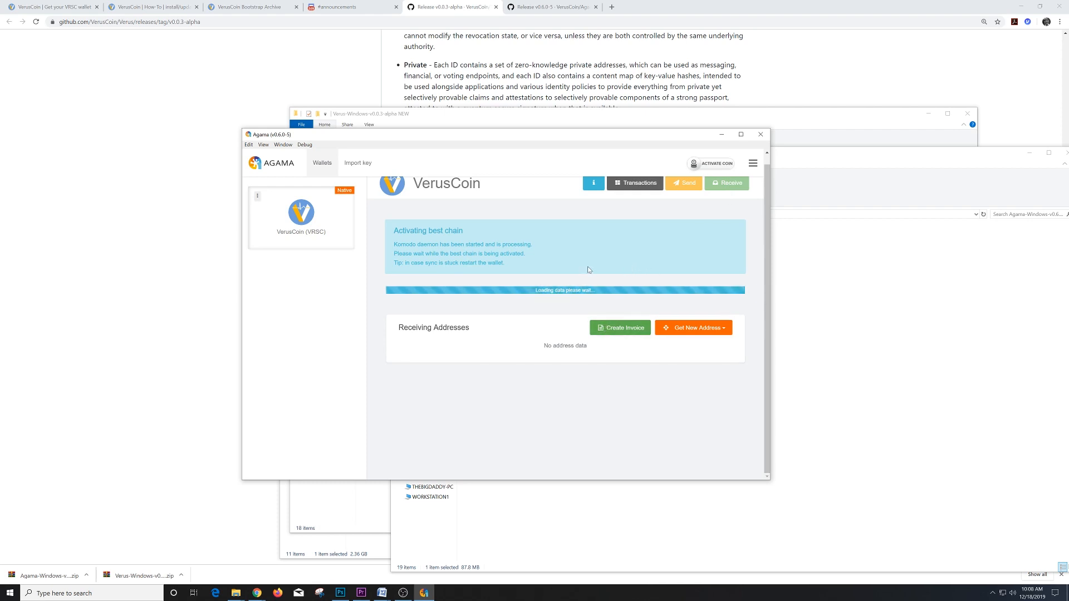
scroll(589, 270, "up", 1)
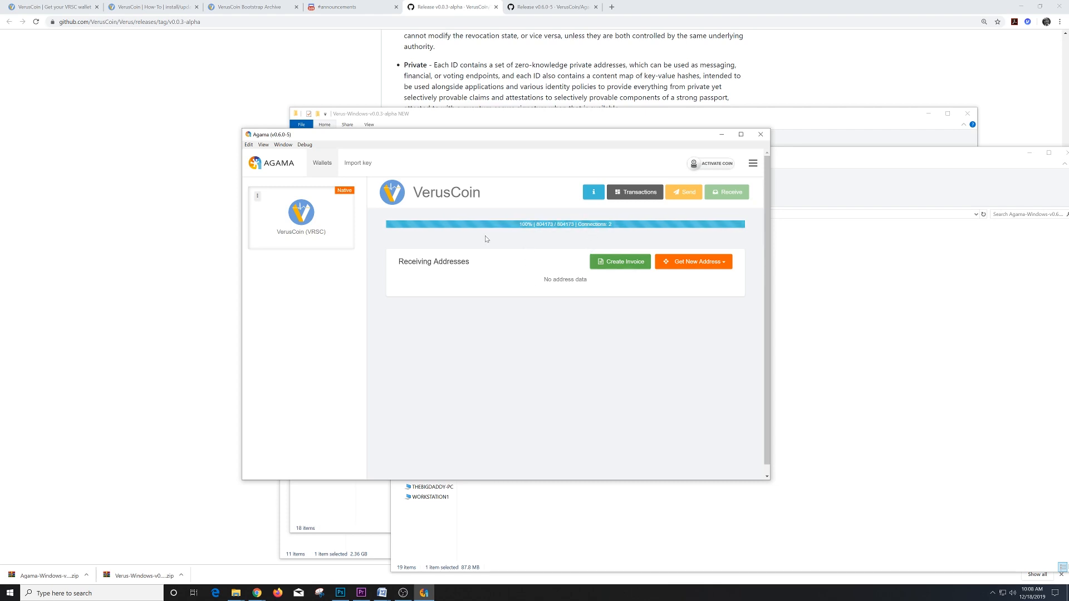
- Look at the VerusCoin block explorer, then view Discord #announcements with the 0.6.0-5 update post
left_click(247, 7)
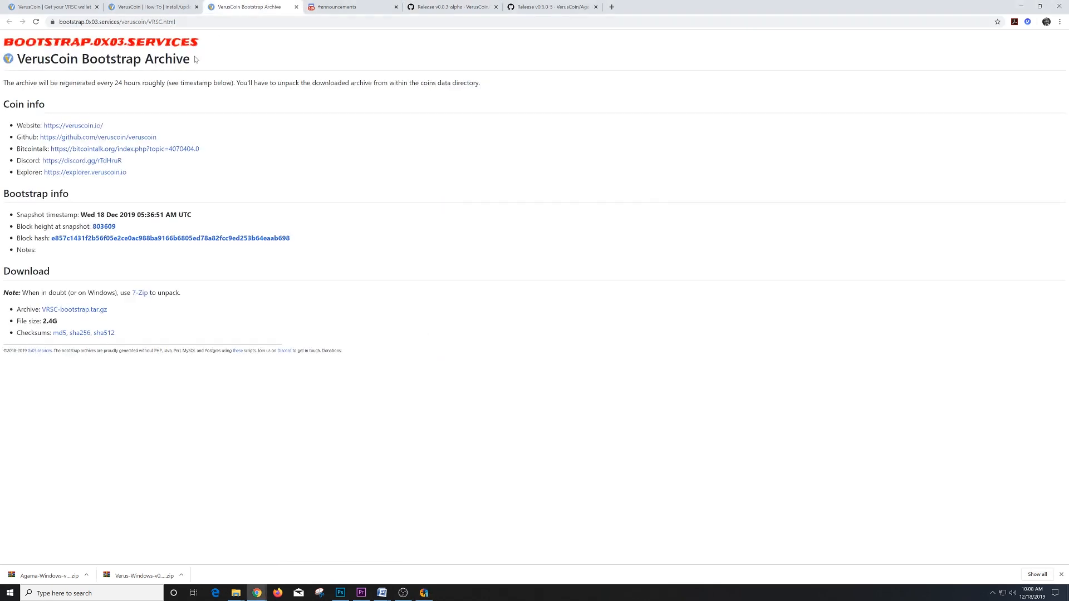
left_click(89, 173)
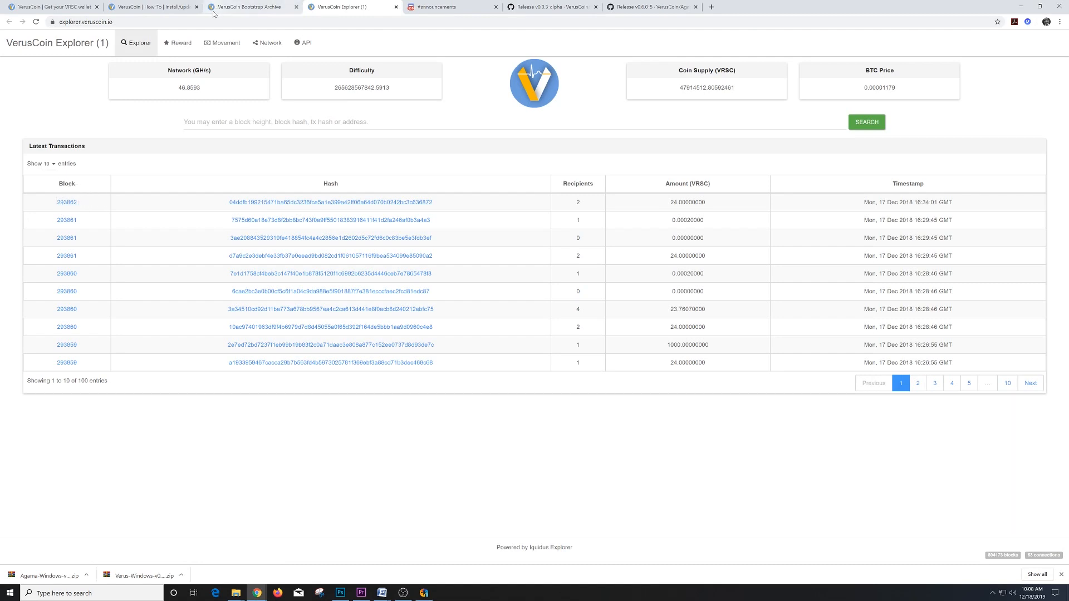
left_click(240, 8)
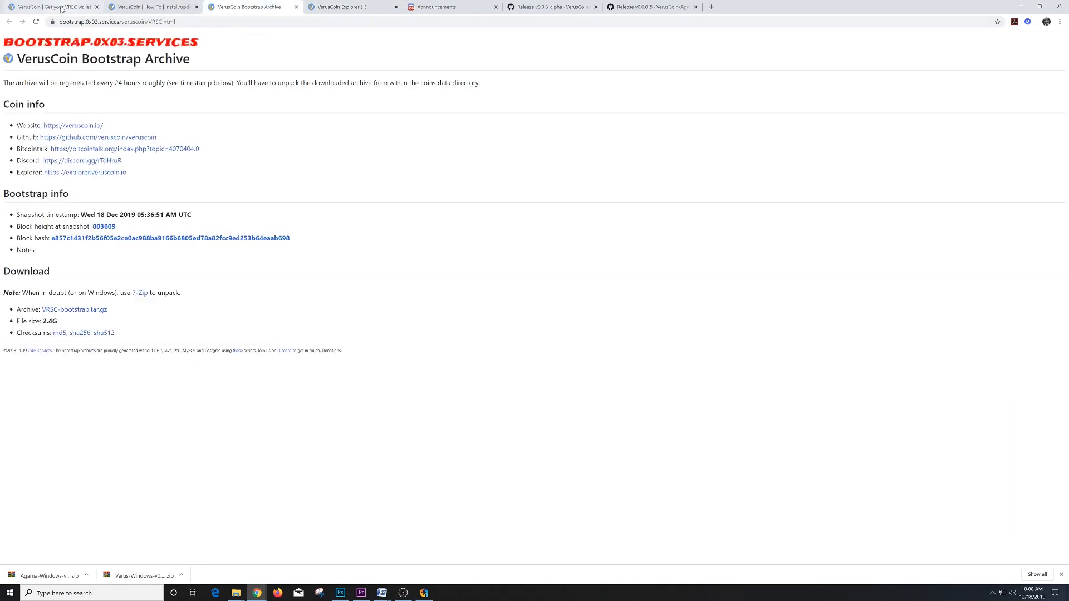
left_click(61, 8)
scroll(460, 170, "up", 3)
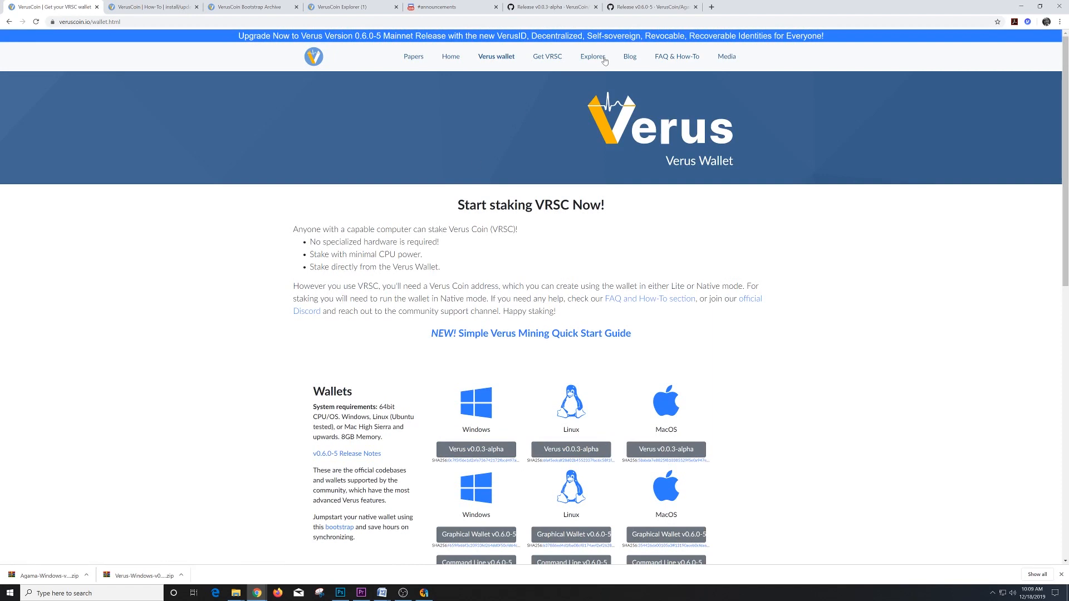
left_click(583, 58)
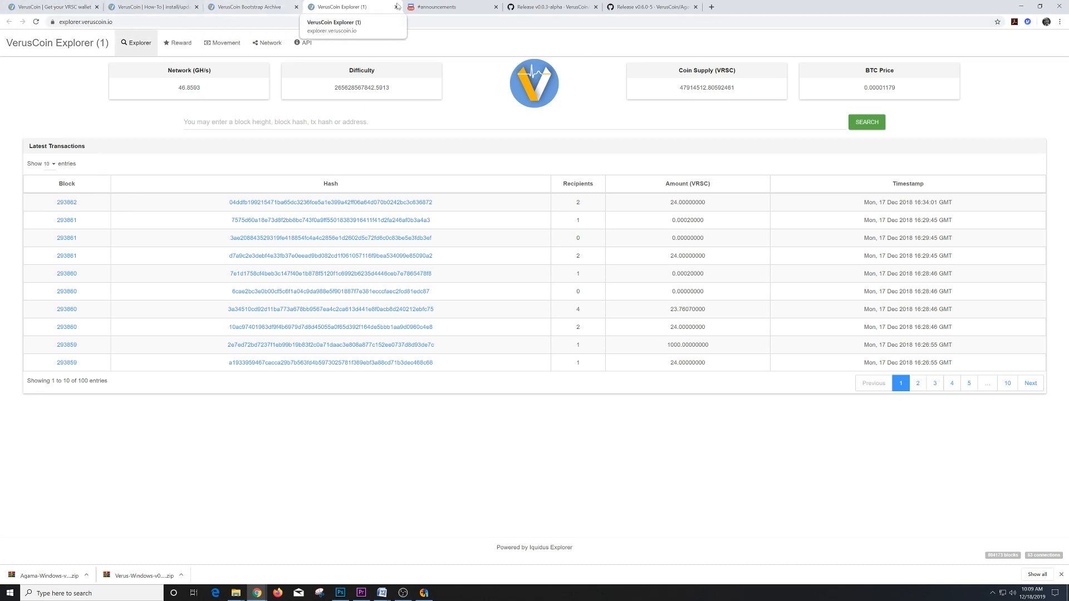
left_click(434, 7)
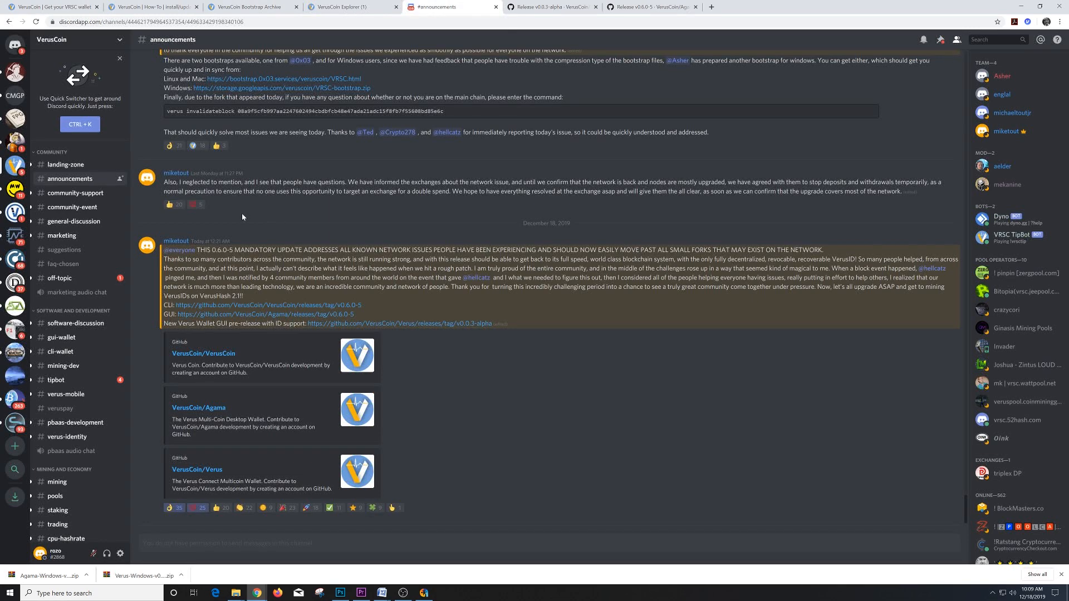
- Read Discord's #community-support and #general-discussion channels, then bring the Agama wallet back to the front
left_click(75, 194)
scroll(301, 286, "down", 15)
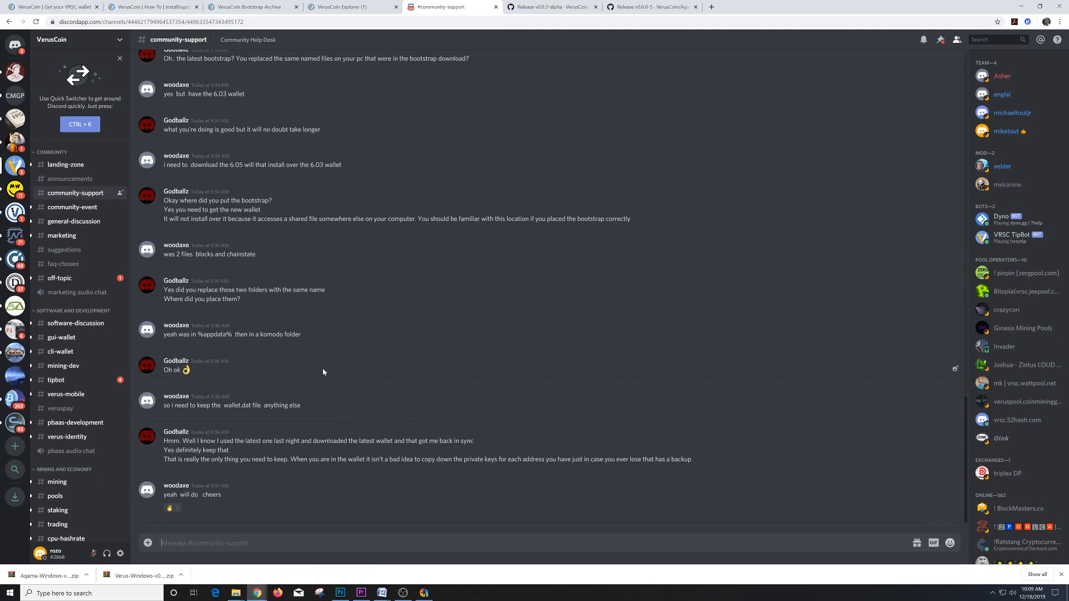
left_click(80, 224)
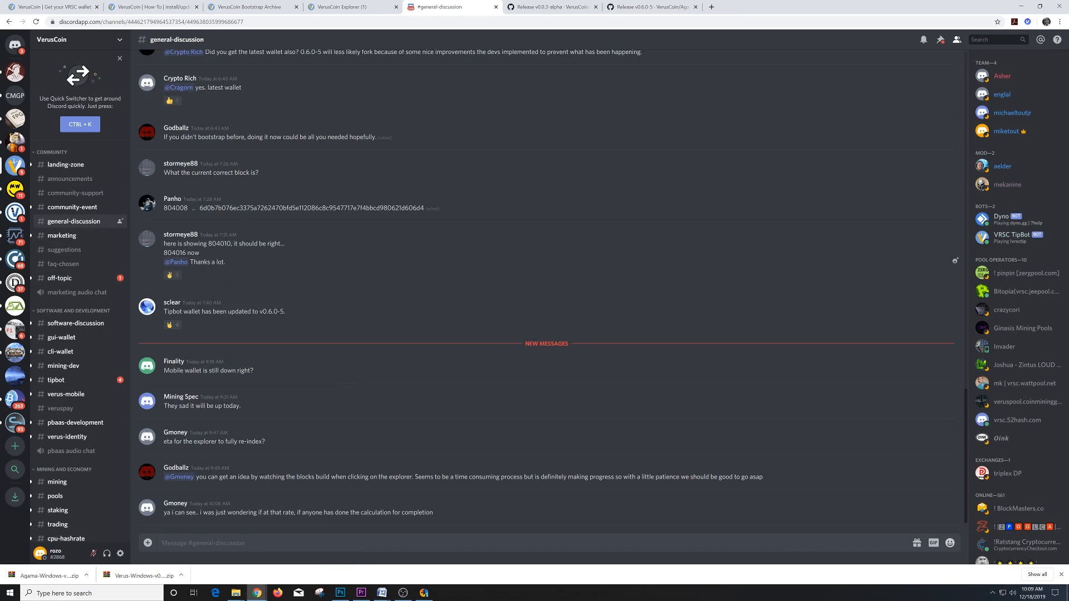
left_click(424, 593)
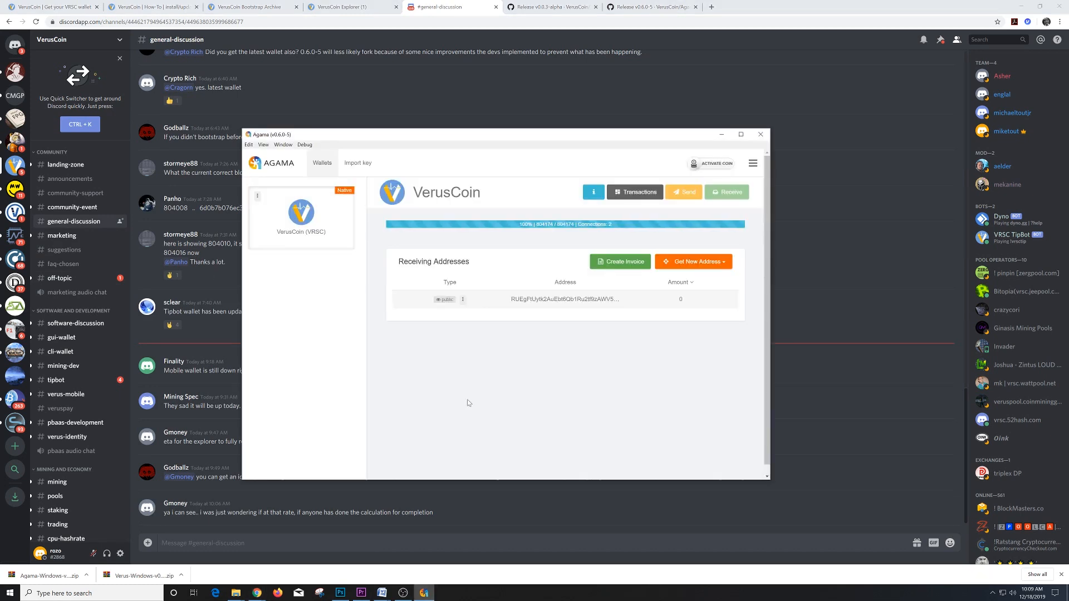
- Check Agama's VerusCoin transactions (0.00000000 balance) and Chrome's download page, then show the File Explorer windows
left_click(635, 194)
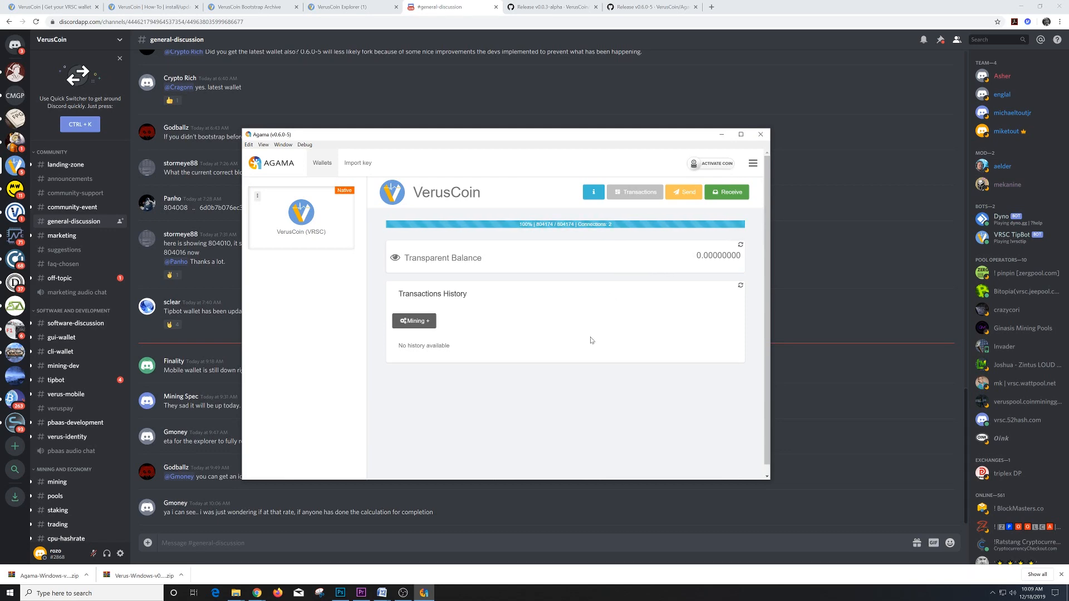
left_click(58, 8)
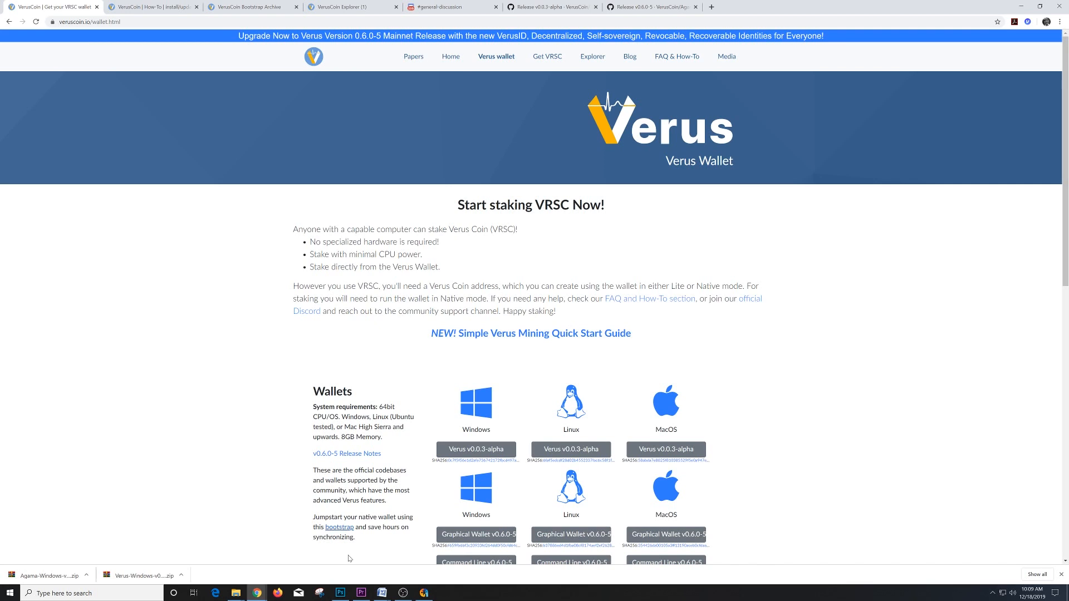
left_click(423, 592)
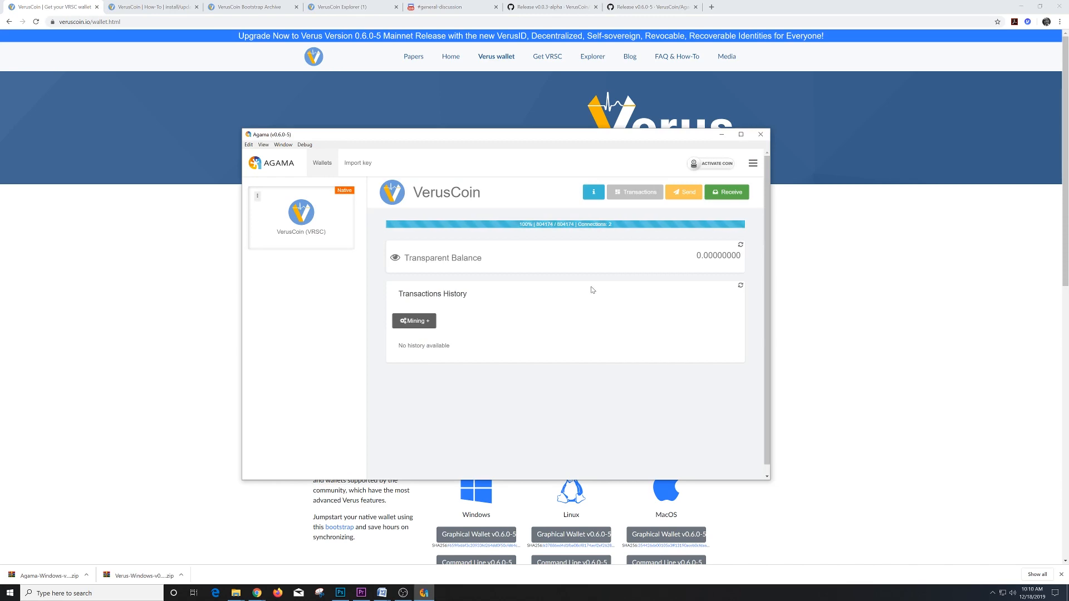
left_click(236, 598)
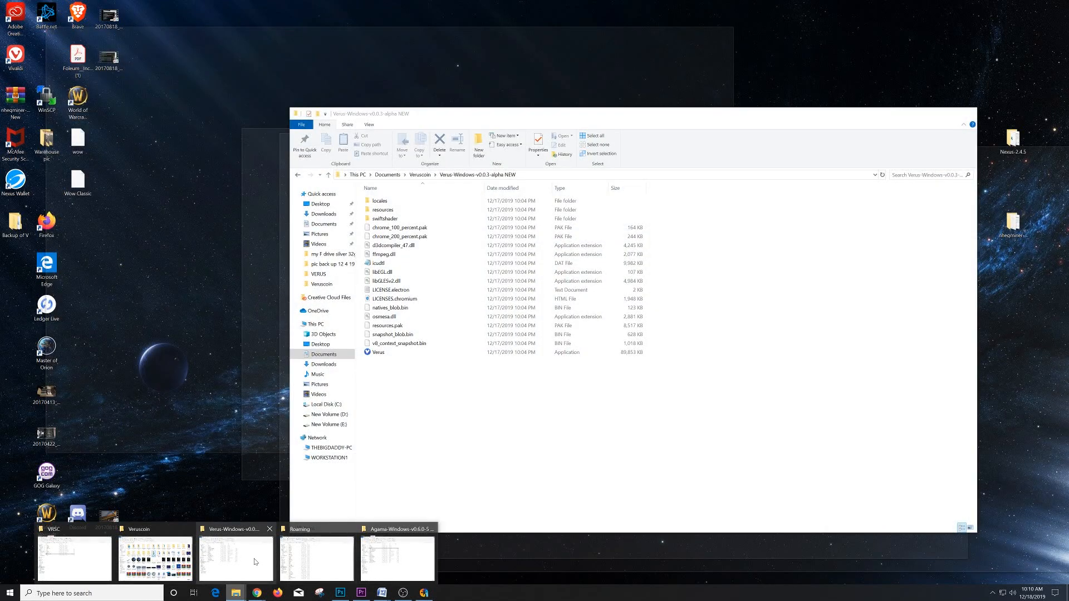
- Launch Verus.exe from the v0.0.3-alpha folder, allow firewall access including public networks, and arrange the windows
left_click(254, 562)
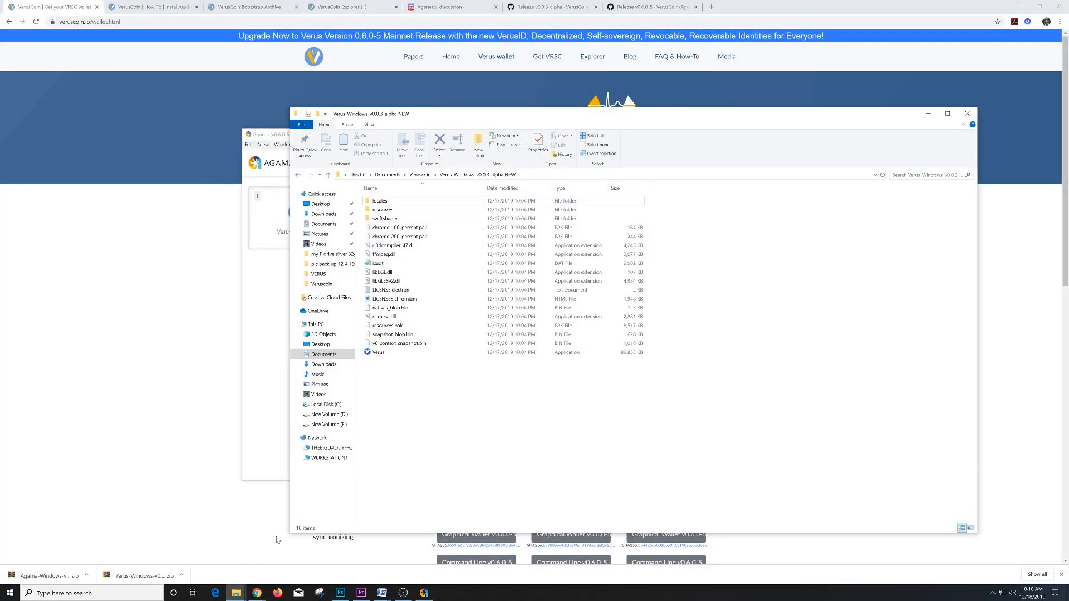
double_click(384, 355)
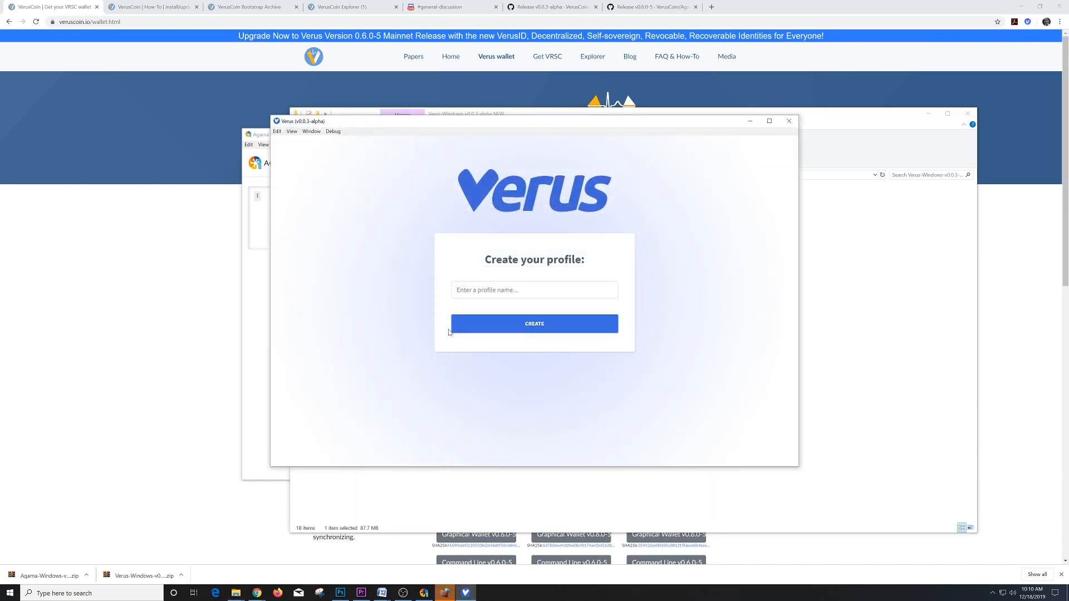
left_click(444, 594)
left_click(441, 336)
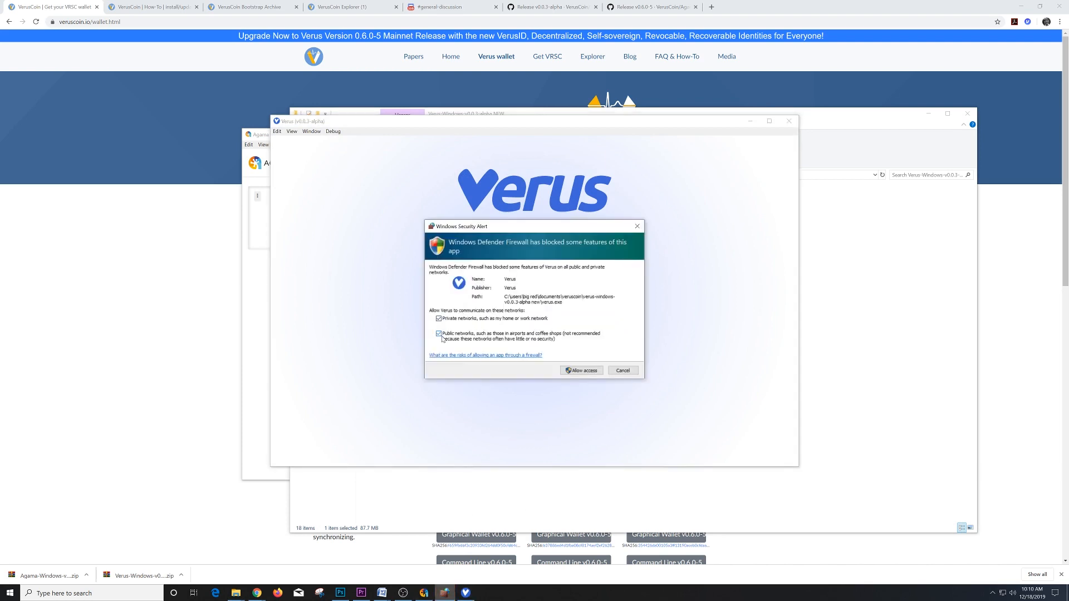
left_click(577, 372)
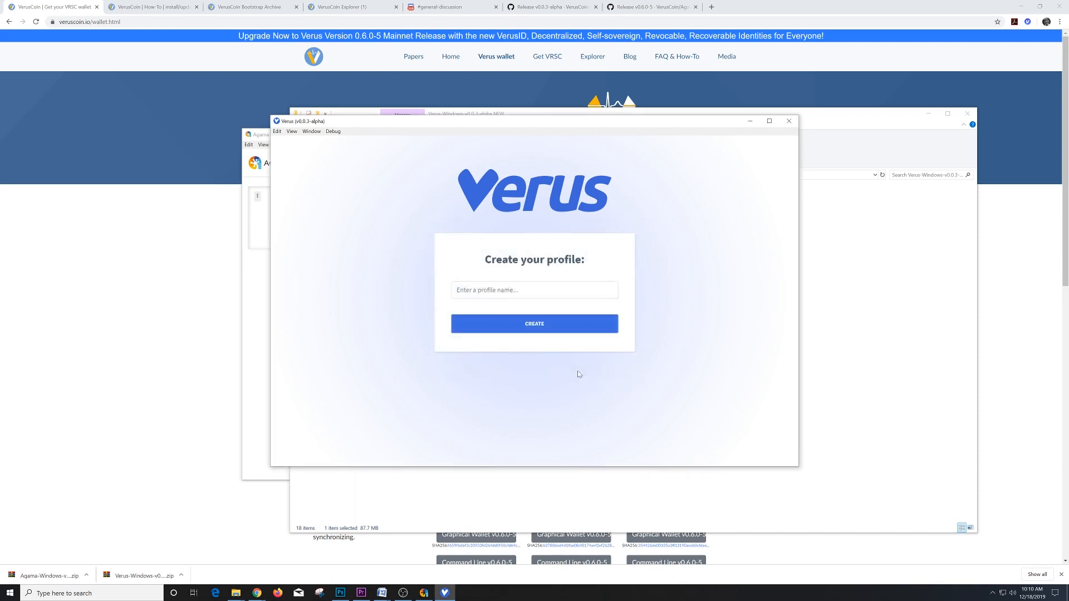
left_click_drag(525, 122, 655, 179)
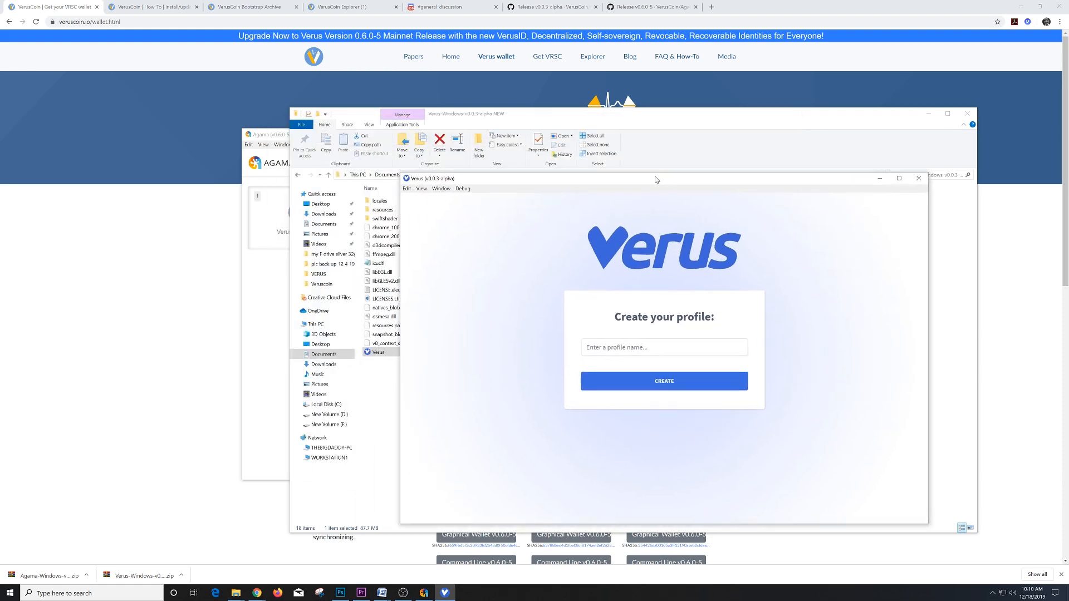
left_click_drag(282, 137, 65, 58)
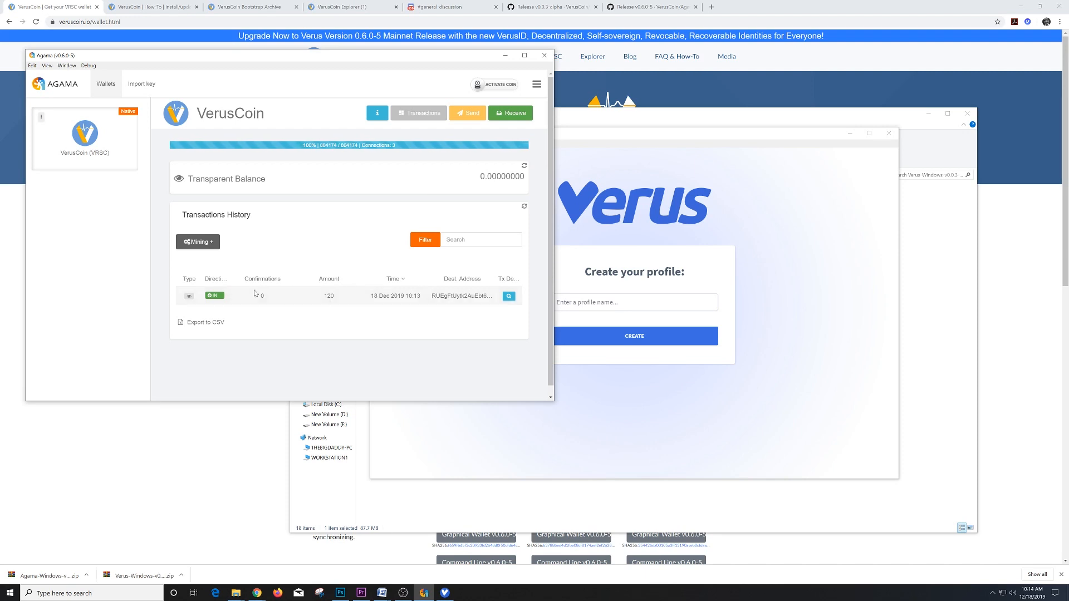
- Create the profile 'The Bitcoin Miner', log into it, and open its wallet dashboard
left_click(701, 151)
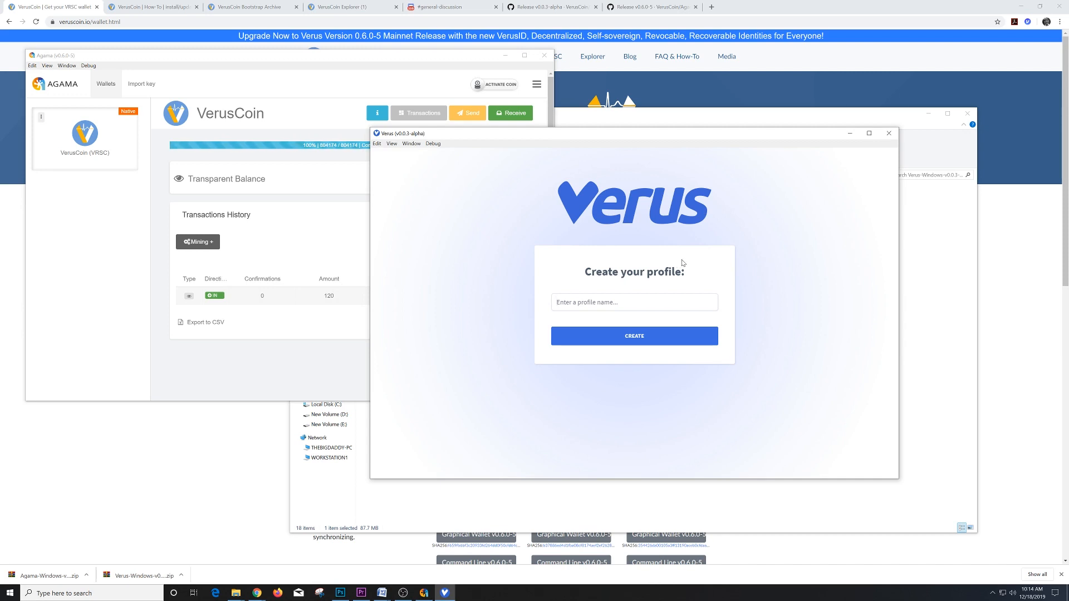
type("The Bitcoin Miner")
left_click(650, 340)
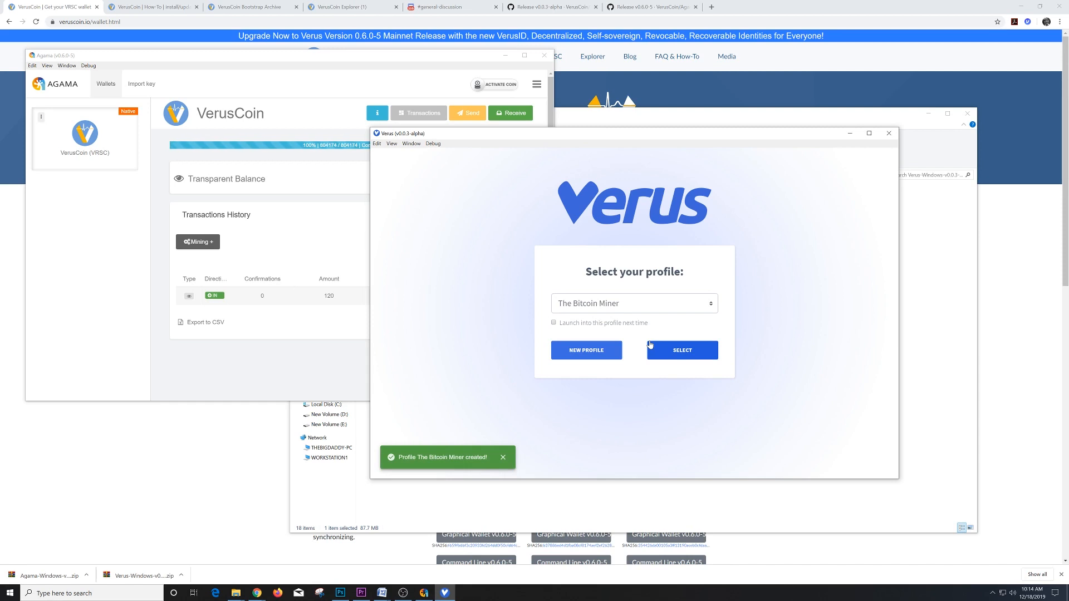
left_click(674, 352)
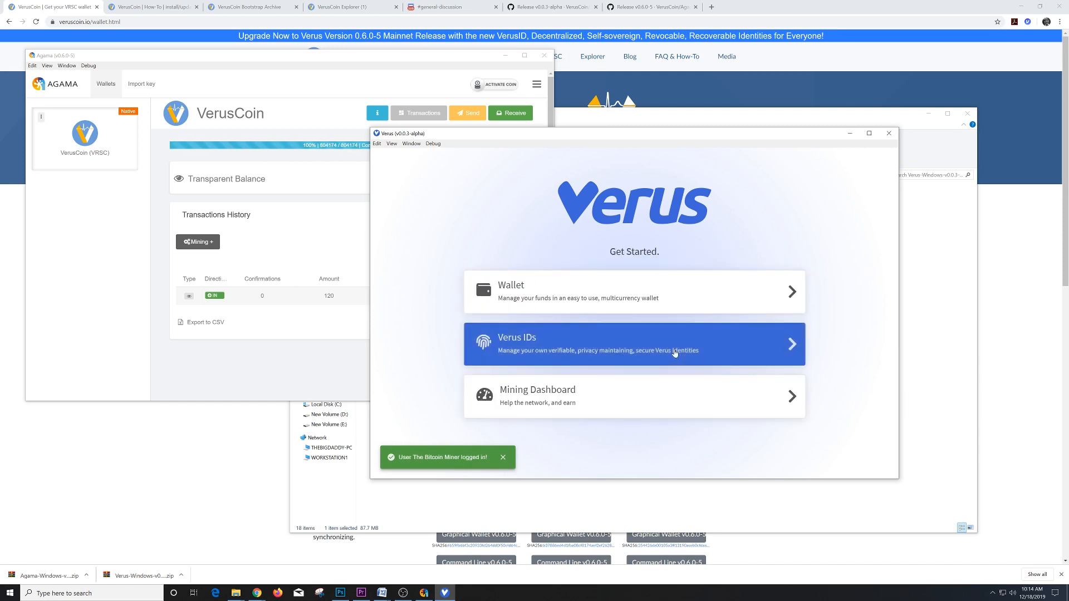
left_click(637, 296)
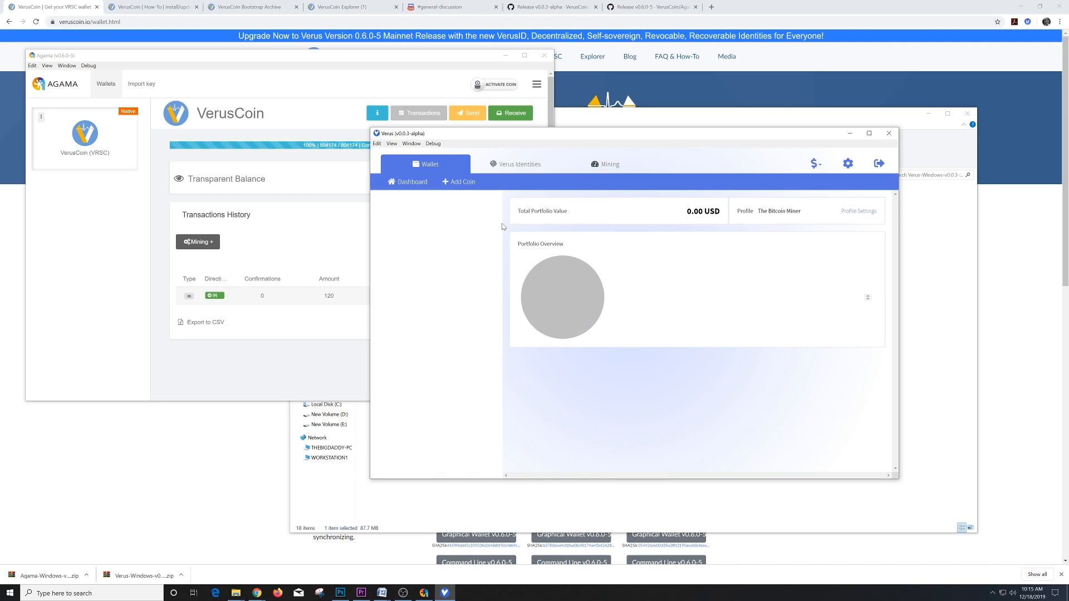
- Add Verus (VRSC) as a coin from the dropdown, choosing Native mode
left_click(466, 183)
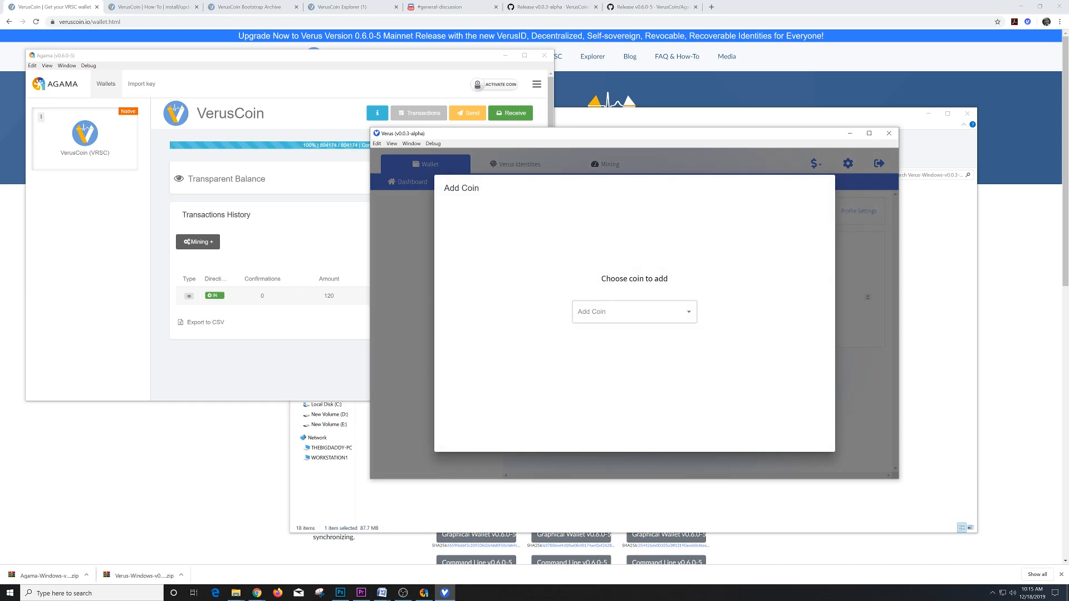
left_click(618, 313)
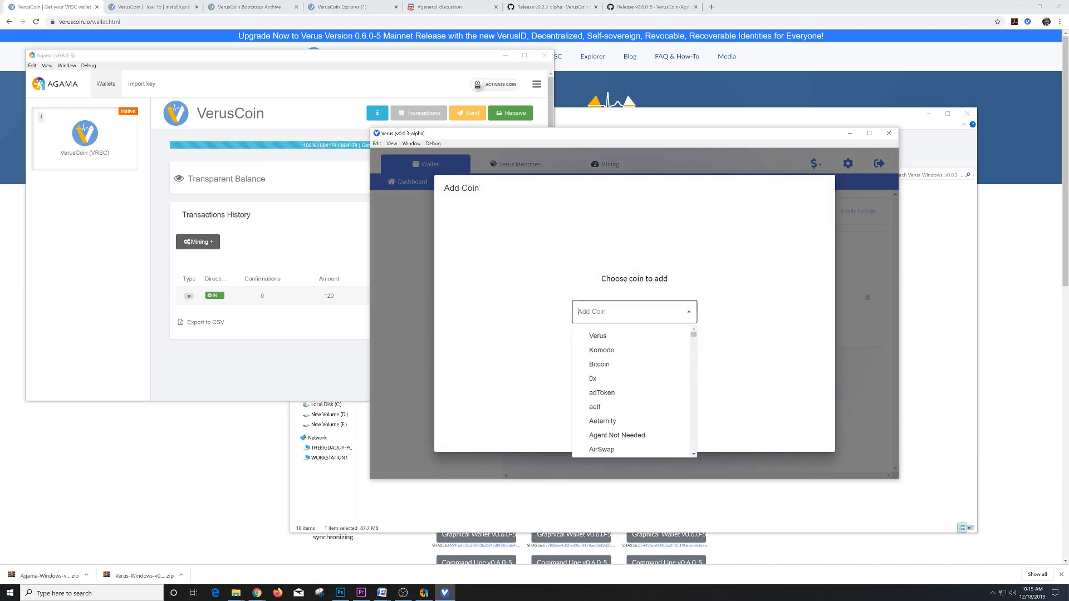
left_click(599, 336)
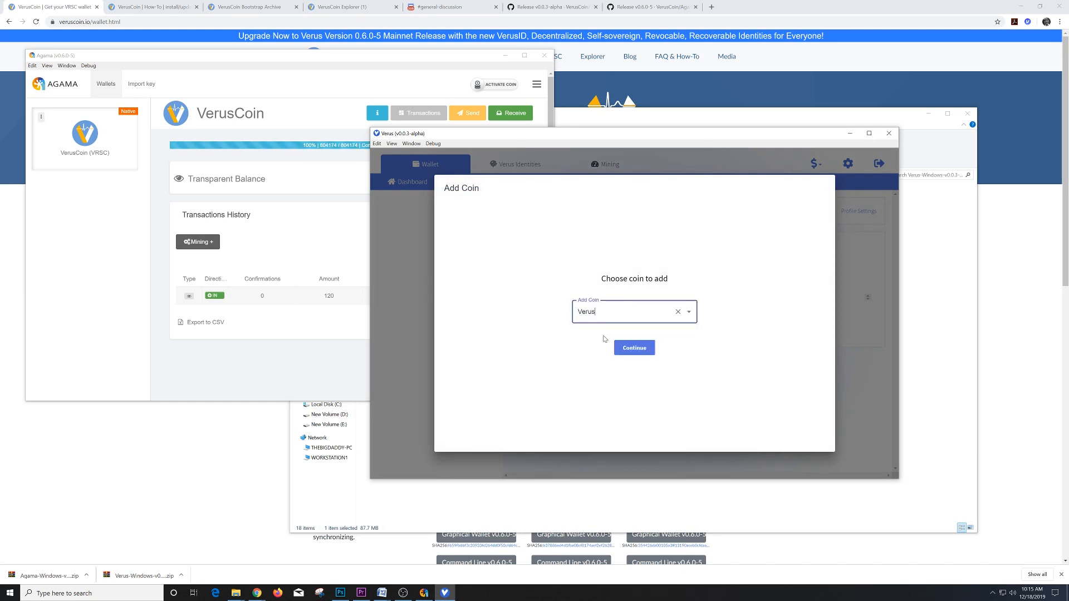
left_click(652, 349)
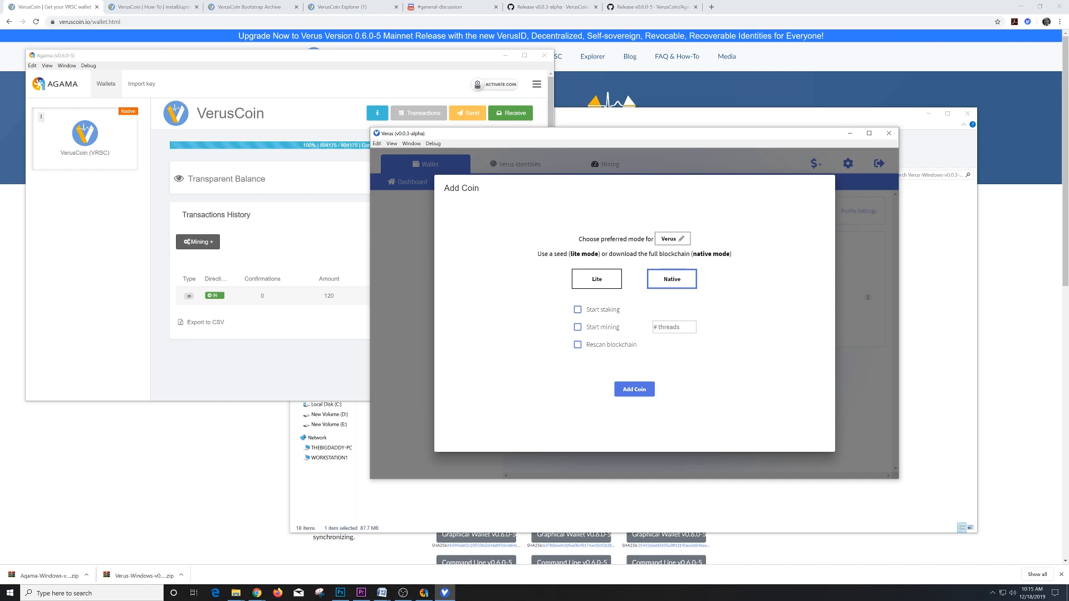
left_click(649, 392)
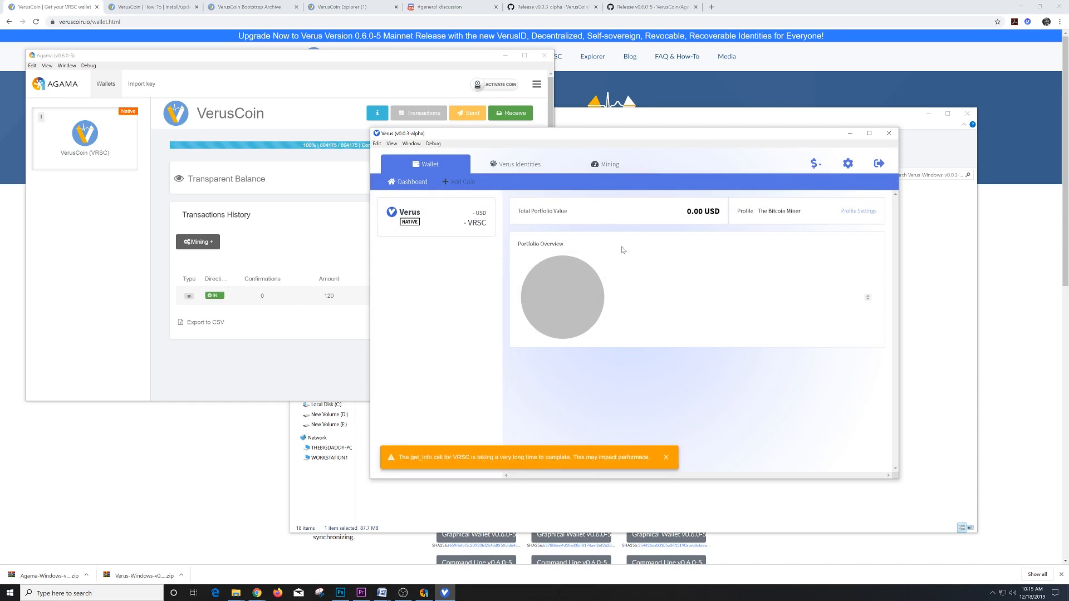
- View the VRSC balance with 120 pending, compare with Agama, then open the Verus ID dashboard
left_click(462, 223)
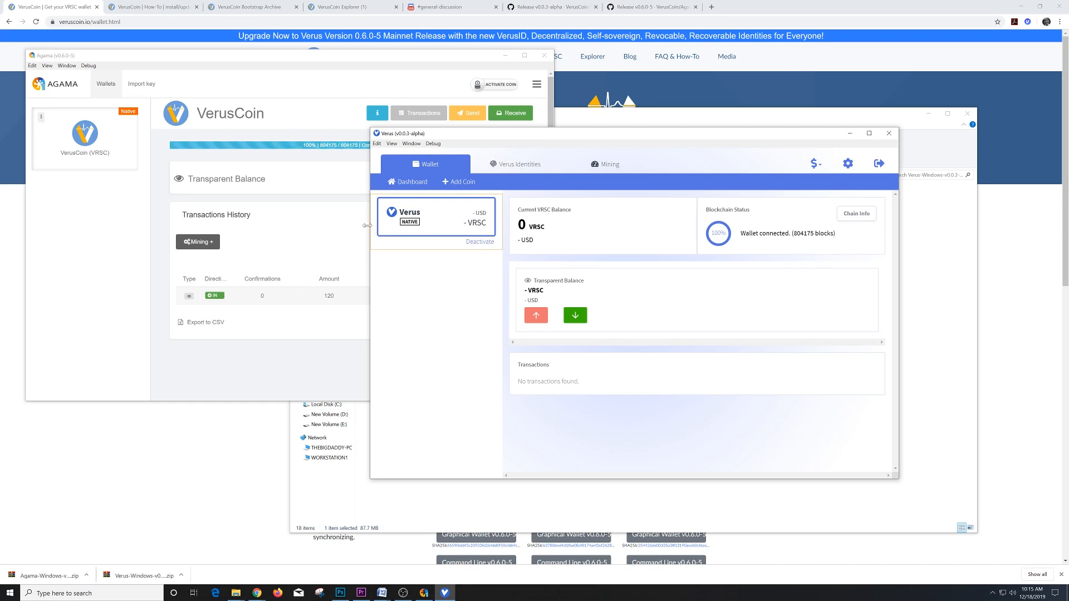
left_click(334, 237)
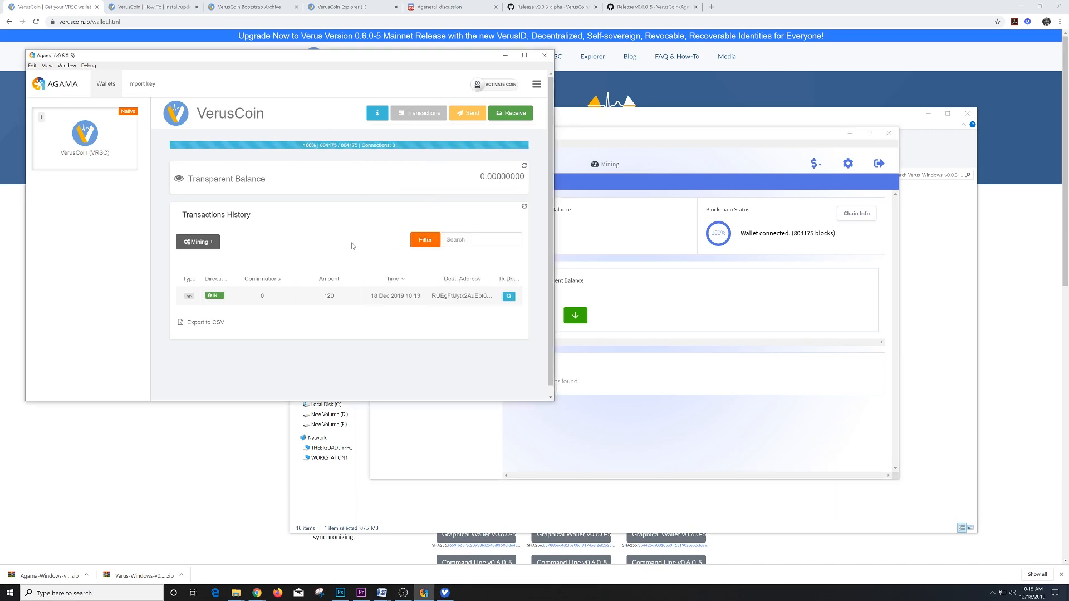
left_click(726, 268)
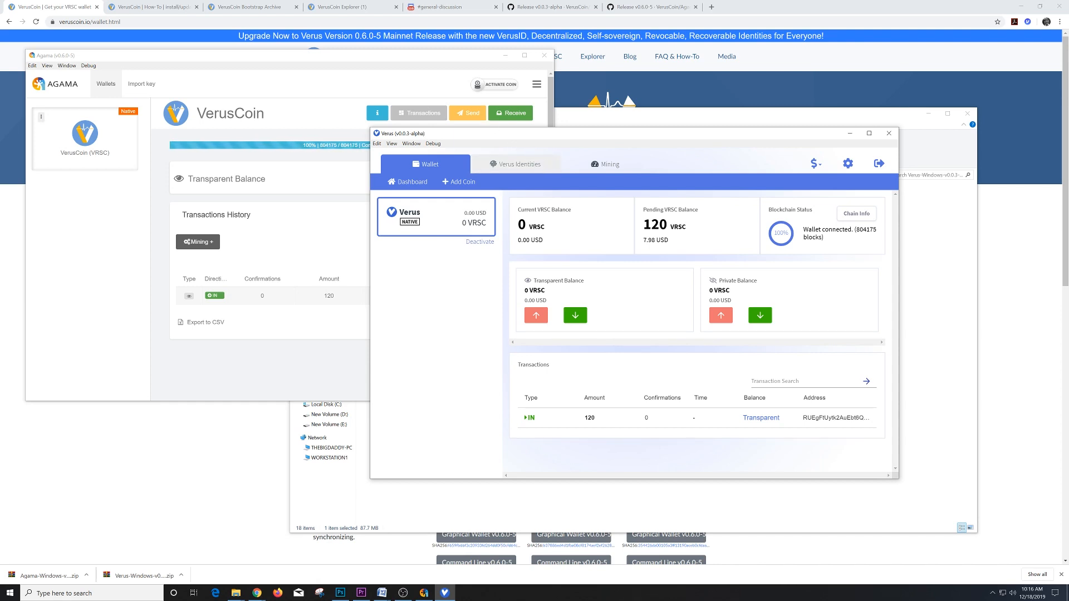
left_click(518, 167)
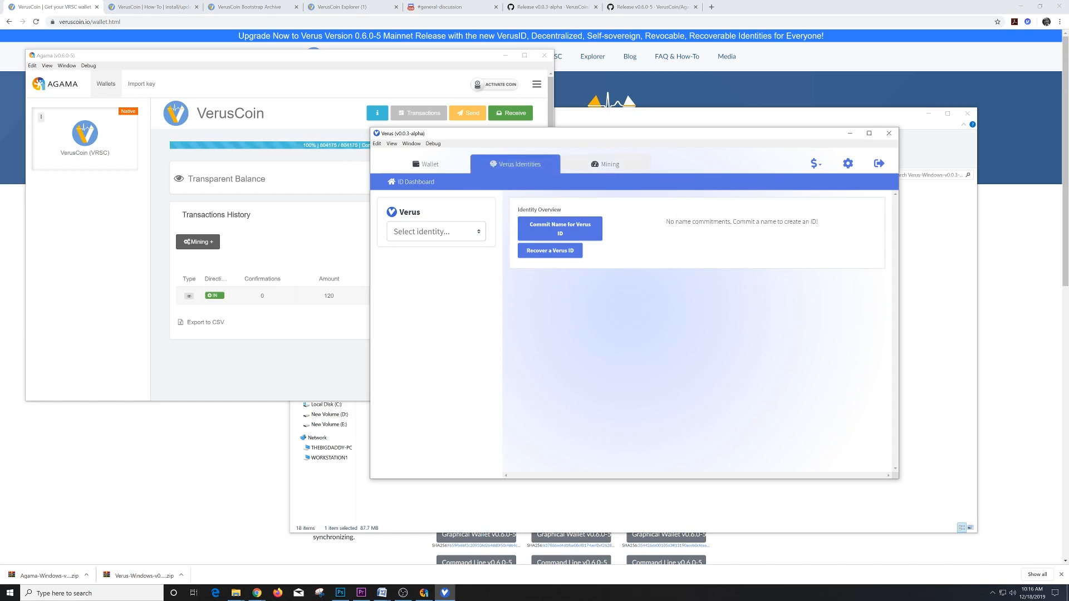
- Look over the Mining, Verus Identities and Wallet tabs
left_click(605, 164)
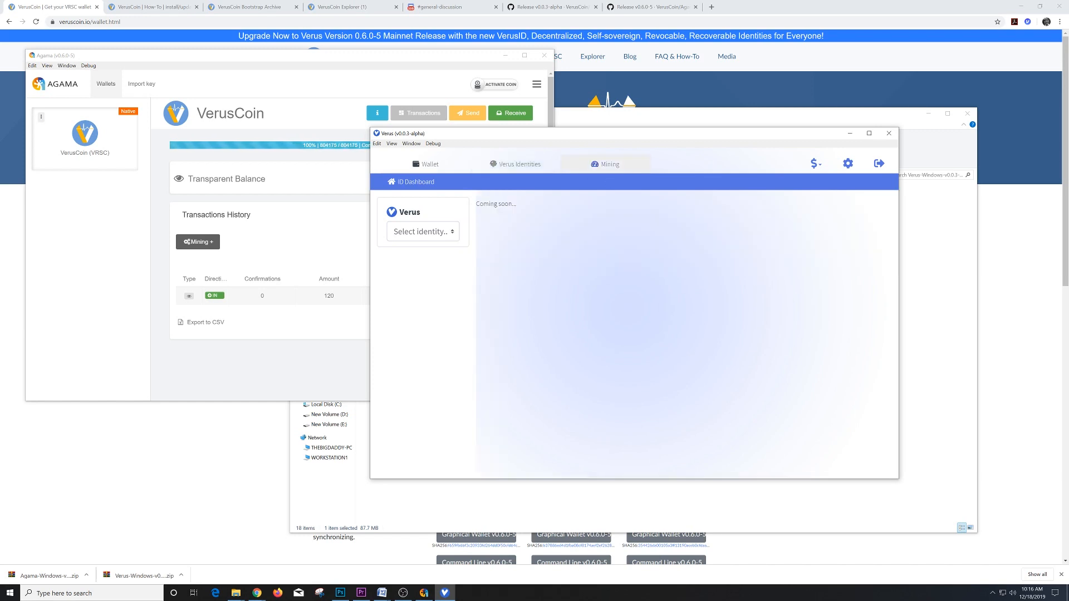
left_click(515, 165)
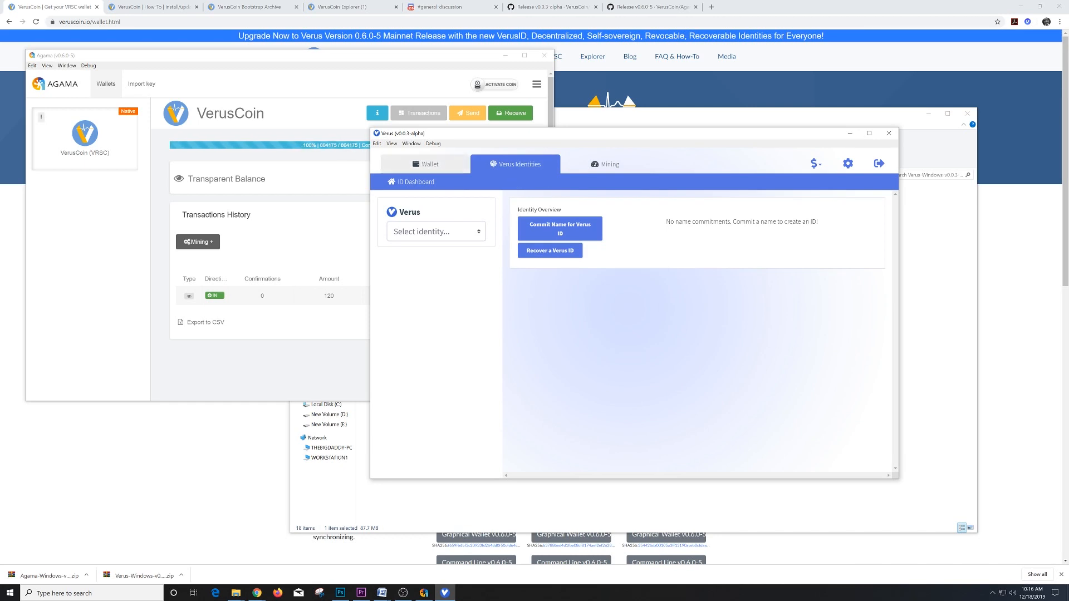
left_click(425, 163)
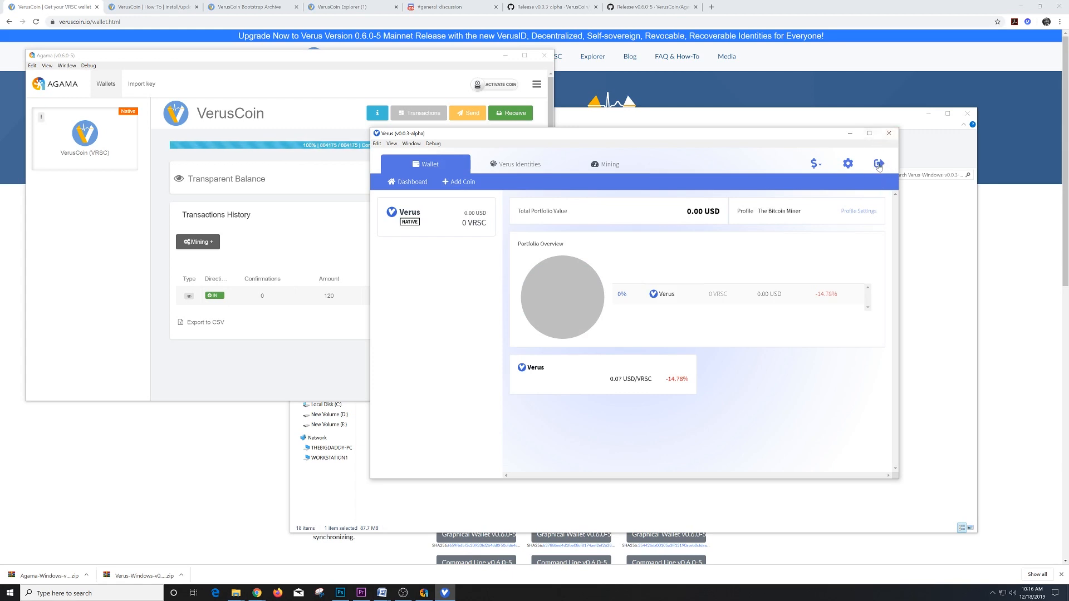
- Open the native Verus coin card and set the fiat currency to EUR
left_click(816, 164)
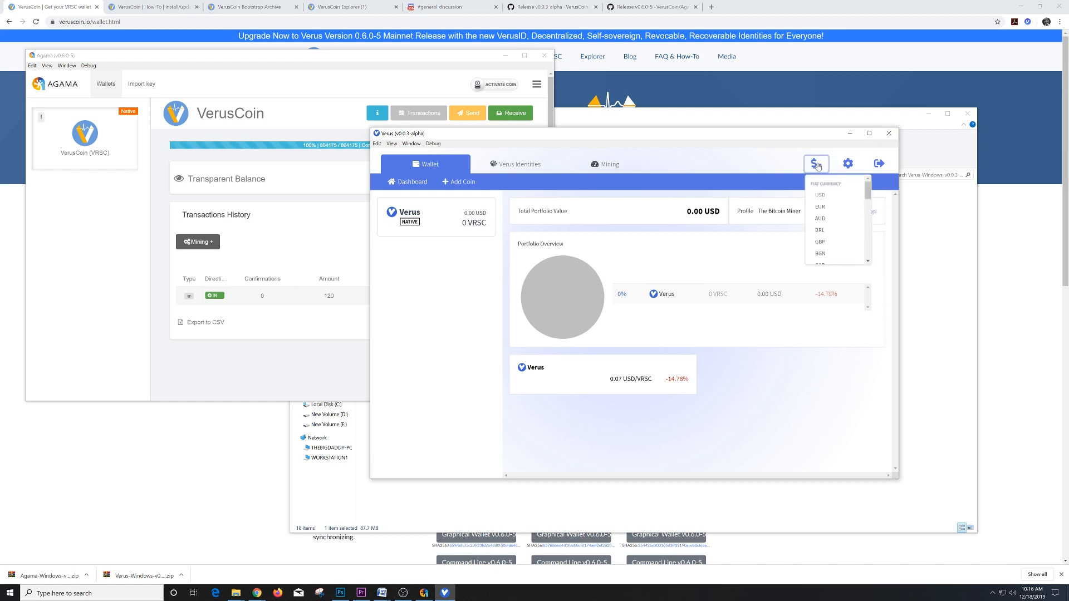
left_click(440, 227)
left_click(823, 168)
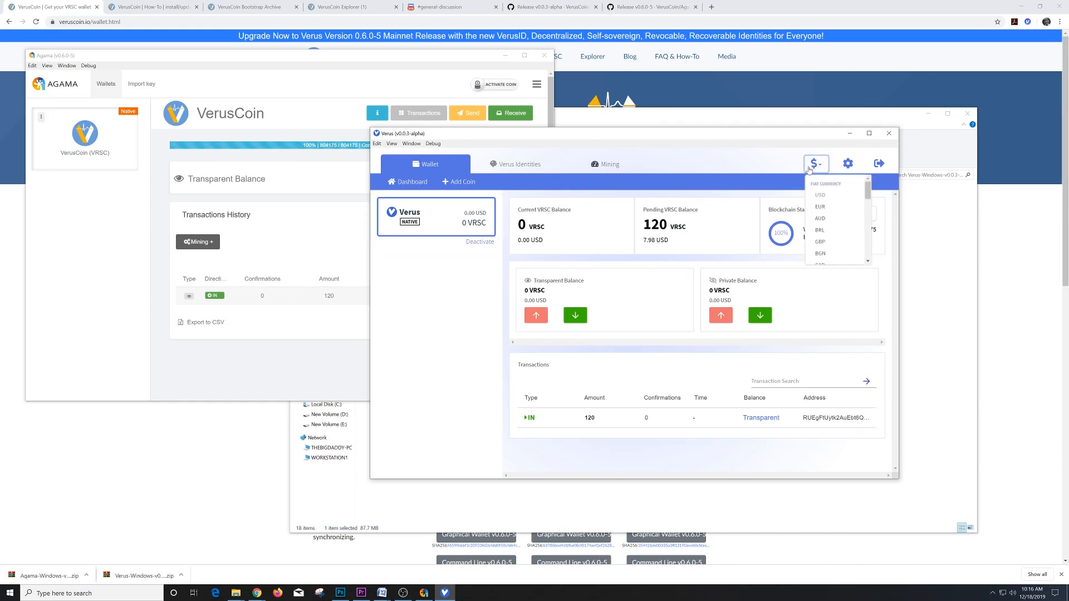
left_click(827, 209)
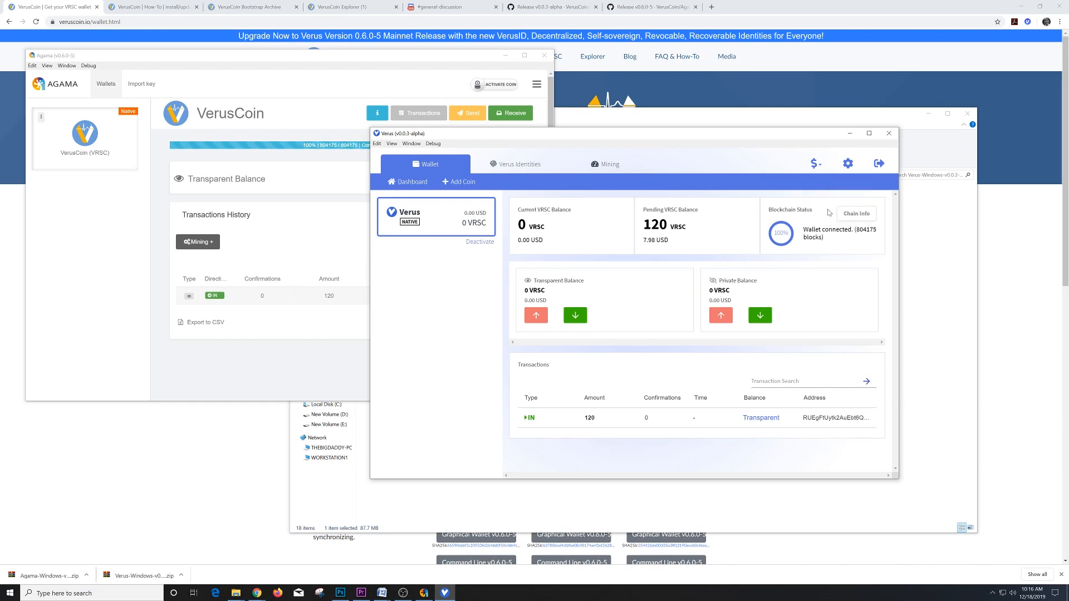
left_click(817, 166)
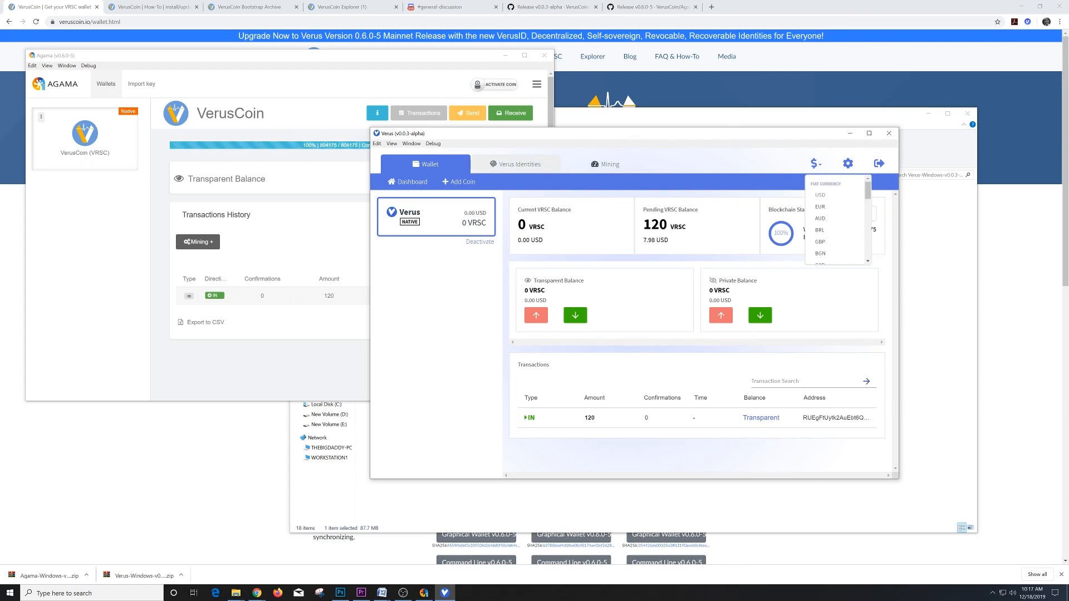
- Review General Settings' Main, Native and Electrum tabs, return to Verus Identities, then bring Agama forward
left_click(517, 163)
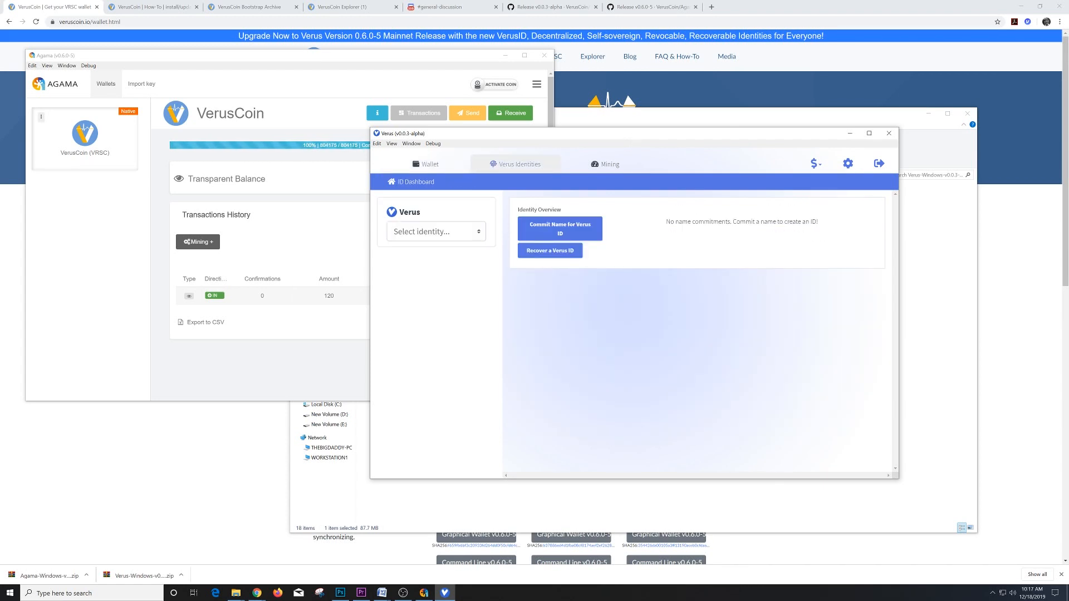
left_click(848, 164)
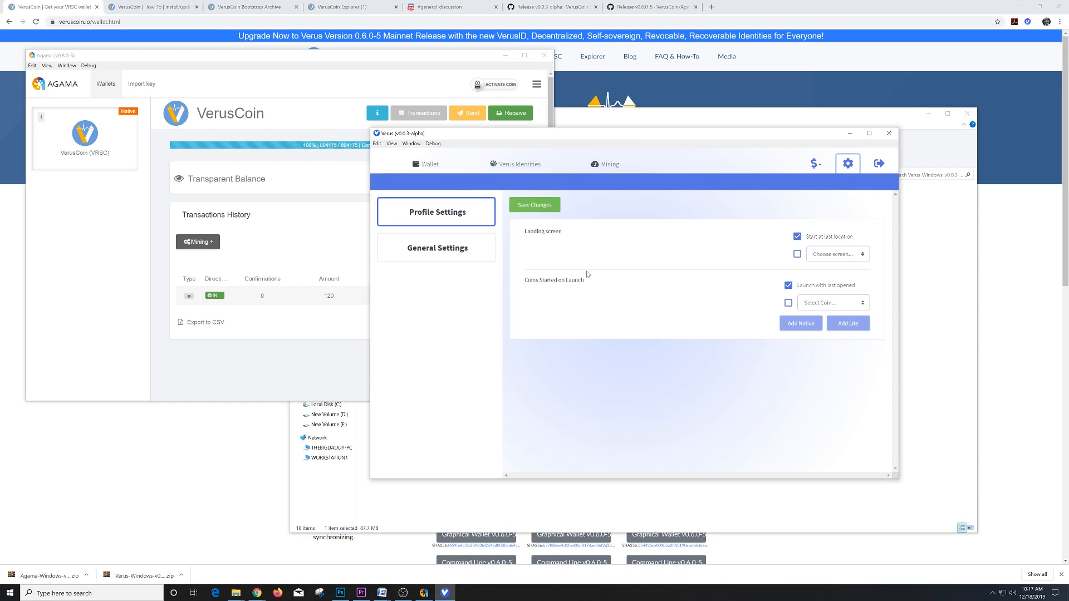
left_click(466, 260)
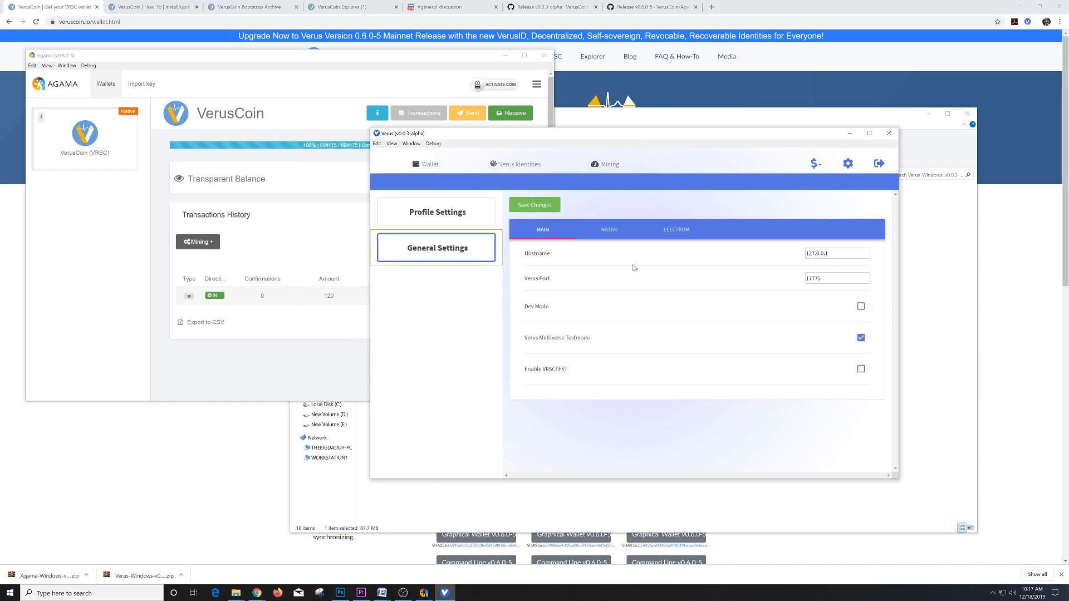
left_click(617, 233)
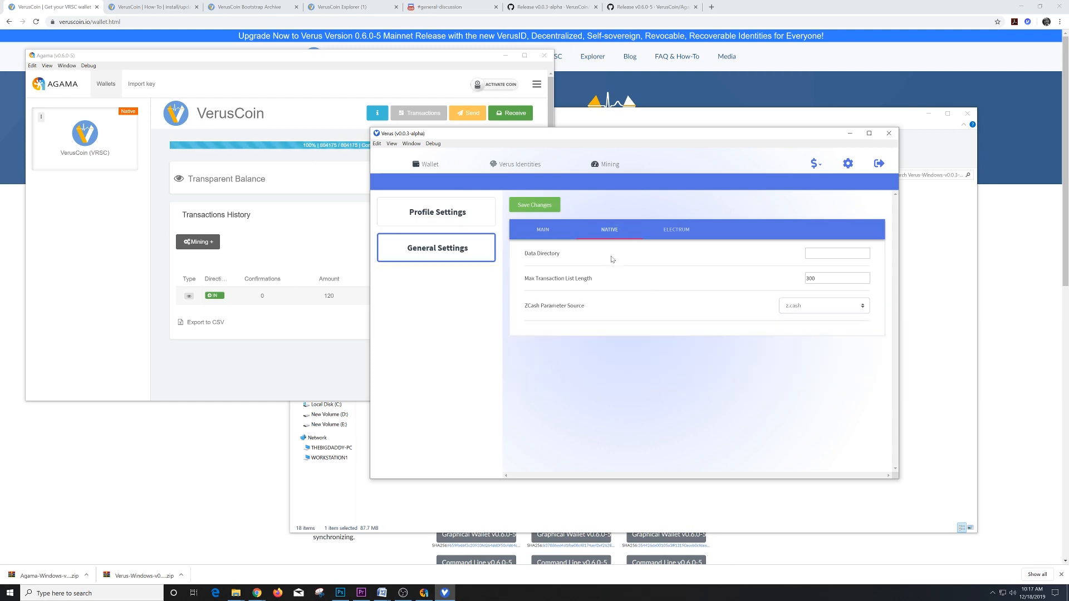
left_click(675, 232)
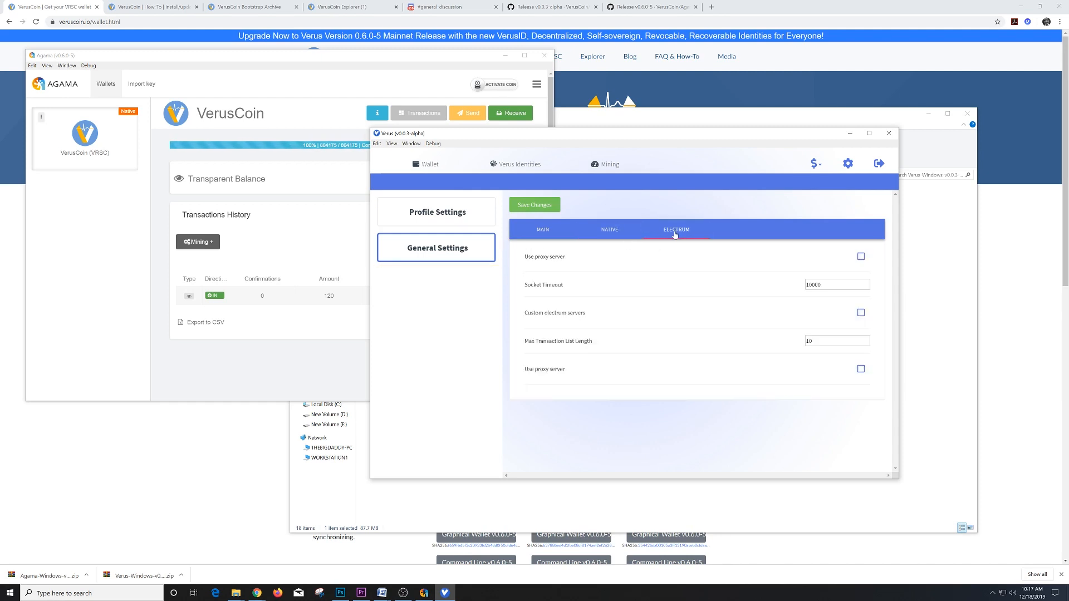
left_click(544, 234)
left_click(536, 167)
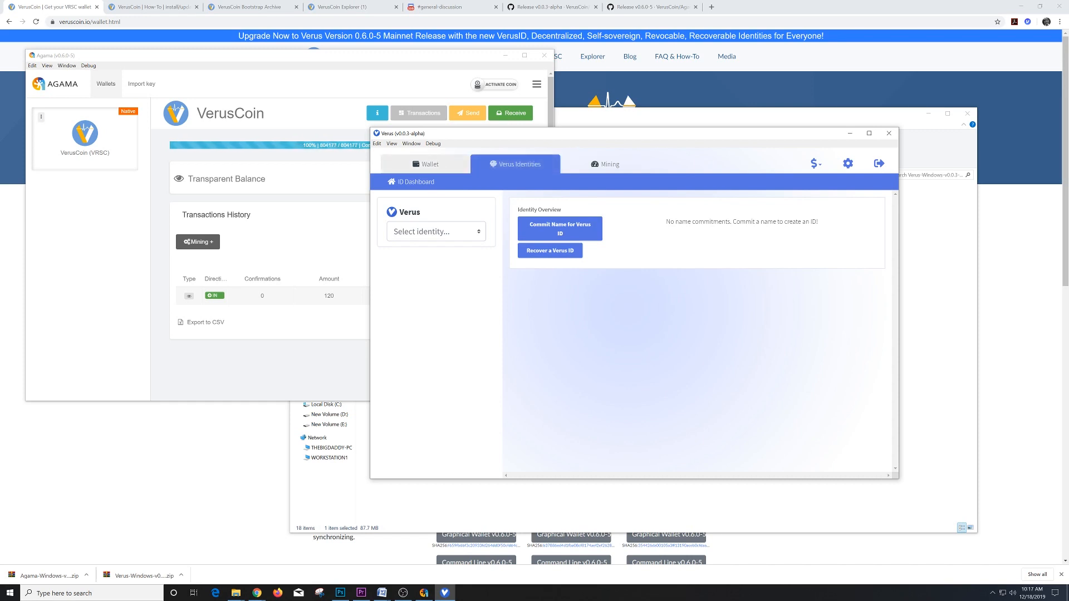
left_click(268, 213)
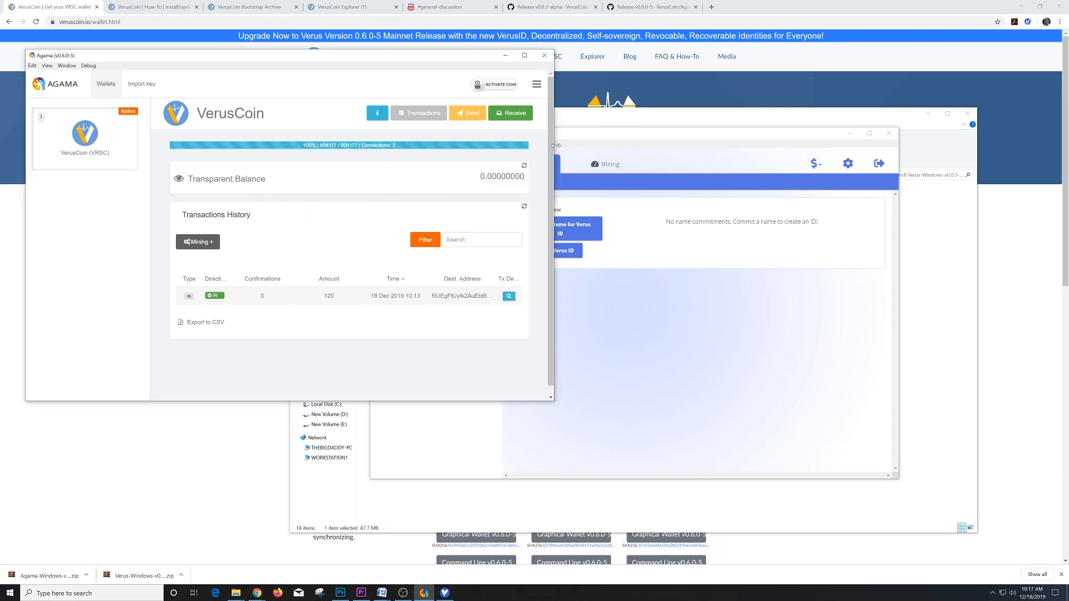
- Switch between Agama and Verus, then open the native Verus coin's balance in the Wallet tab
left_click(641, 140)
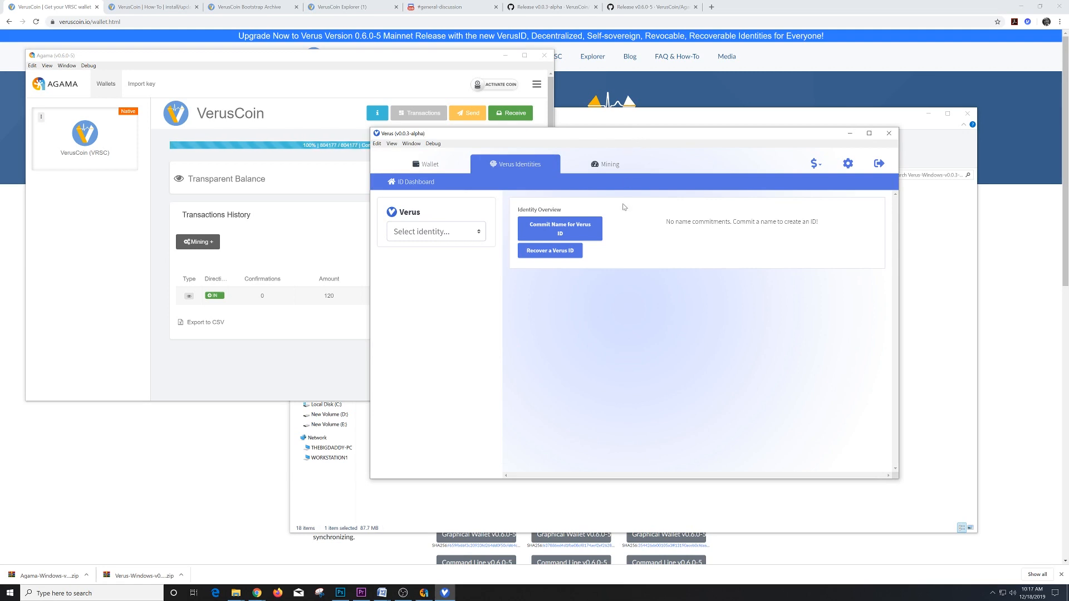
left_click(326, 117)
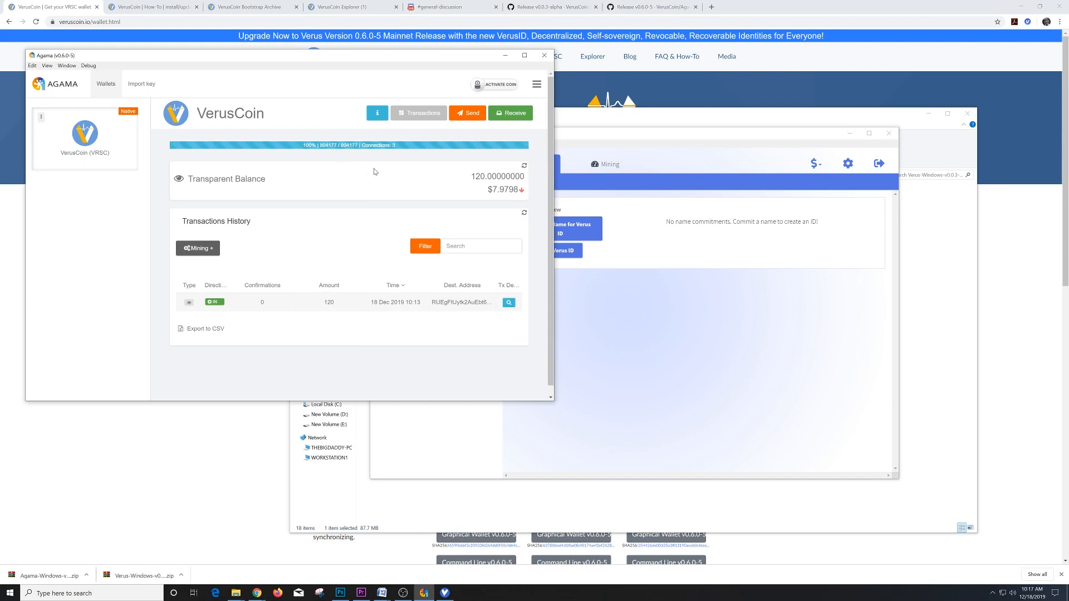
left_click(628, 147)
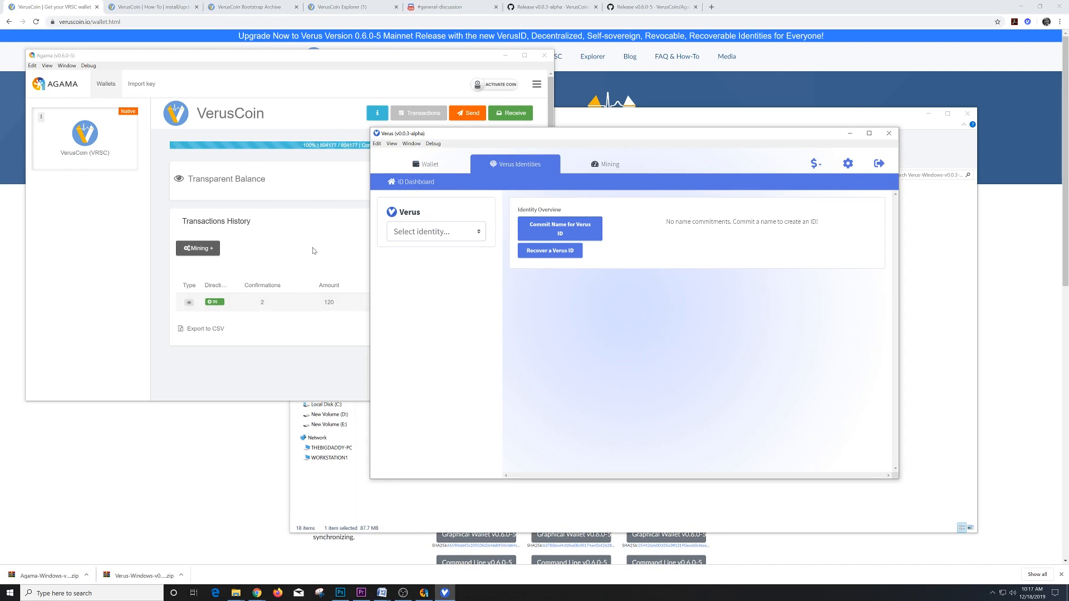
left_click(429, 164)
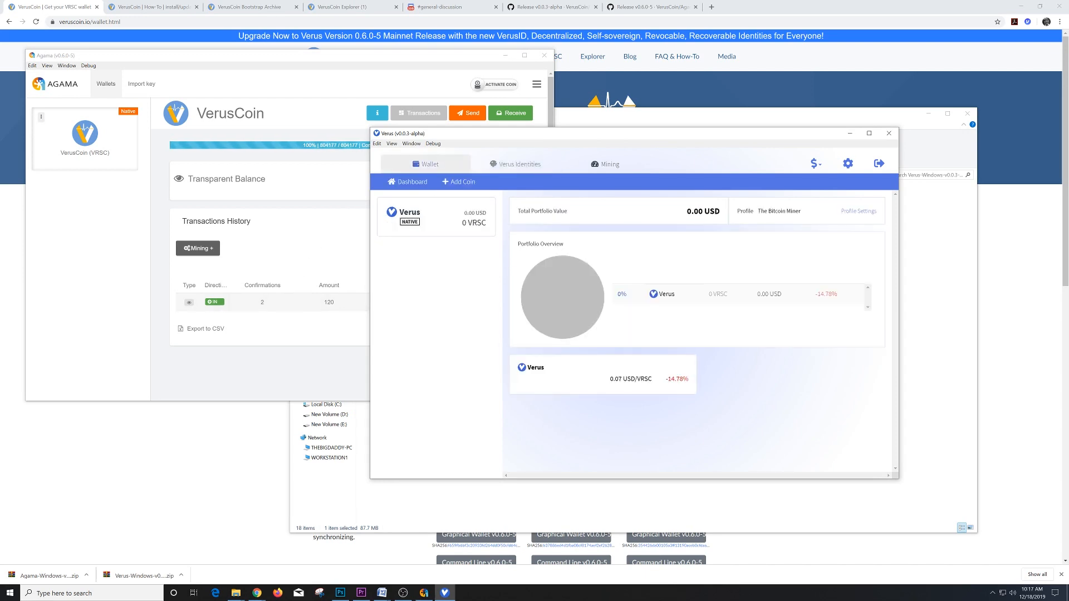
left_click(432, 220)
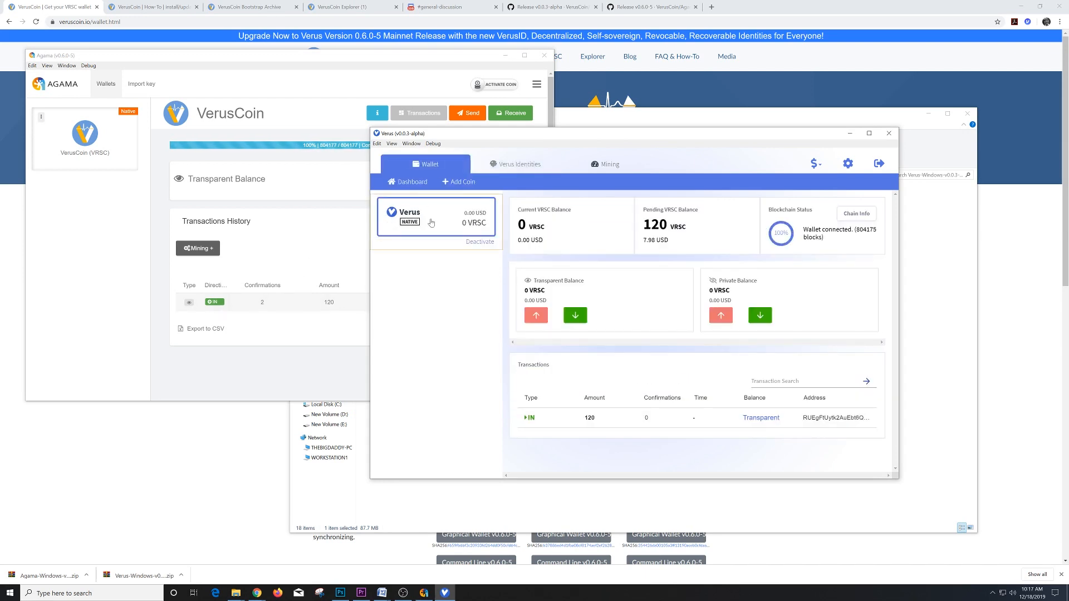
- Compare with Agama's balance, then return to the Verus Identities dashboard
left_click(317, 243)
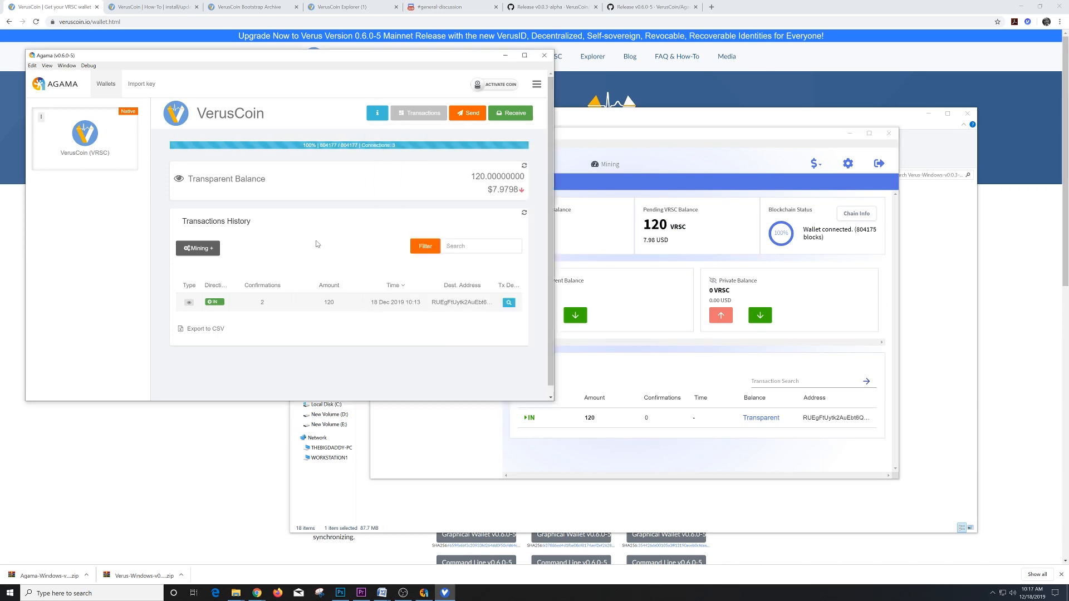
left_click(649, 142)
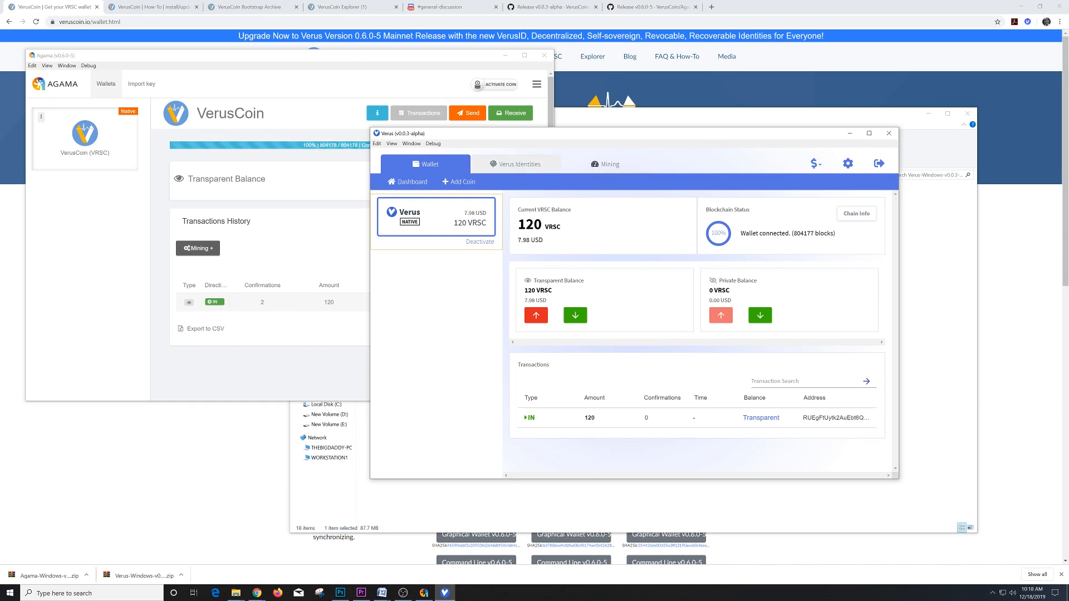
left_click(515, 164)
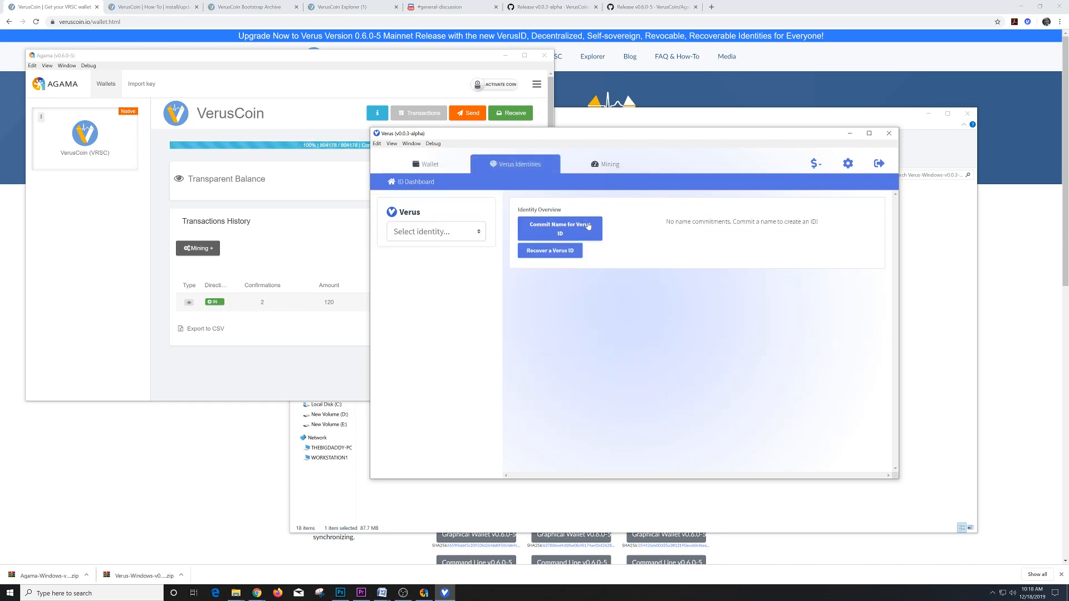
- Start a Verus ID name commitment on the Verus chain and focus the name-to-reserve field
left_click(576, 235)
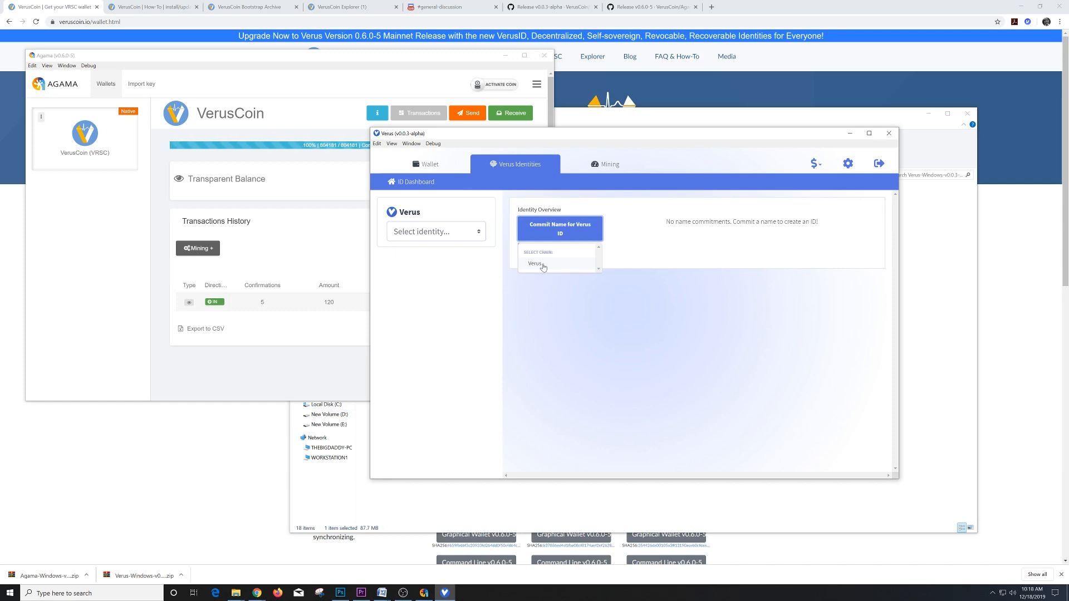
left_click(536, 264)
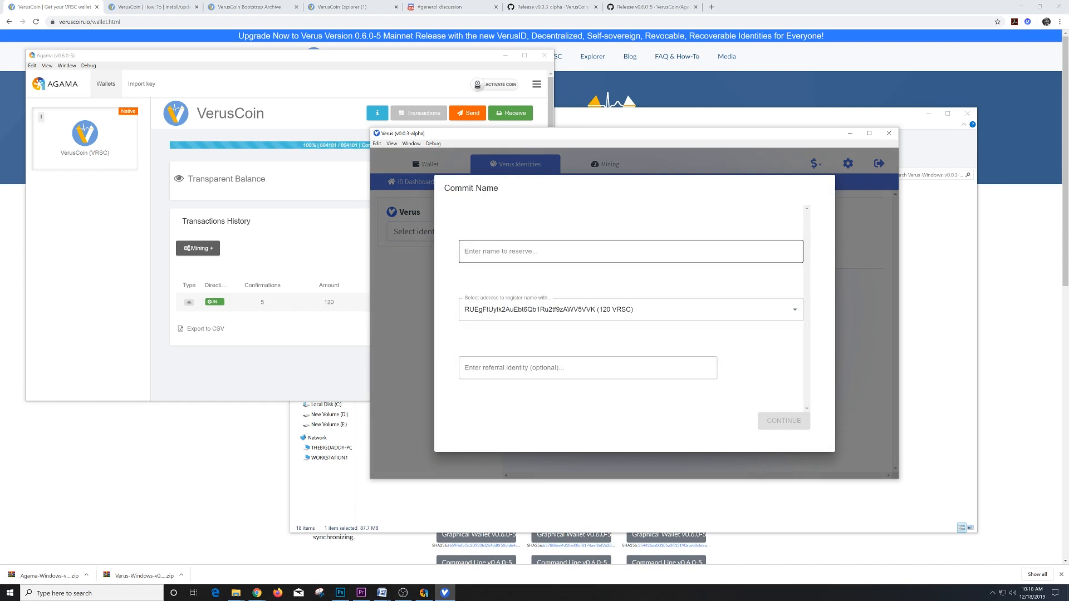
left_click(537, 251)
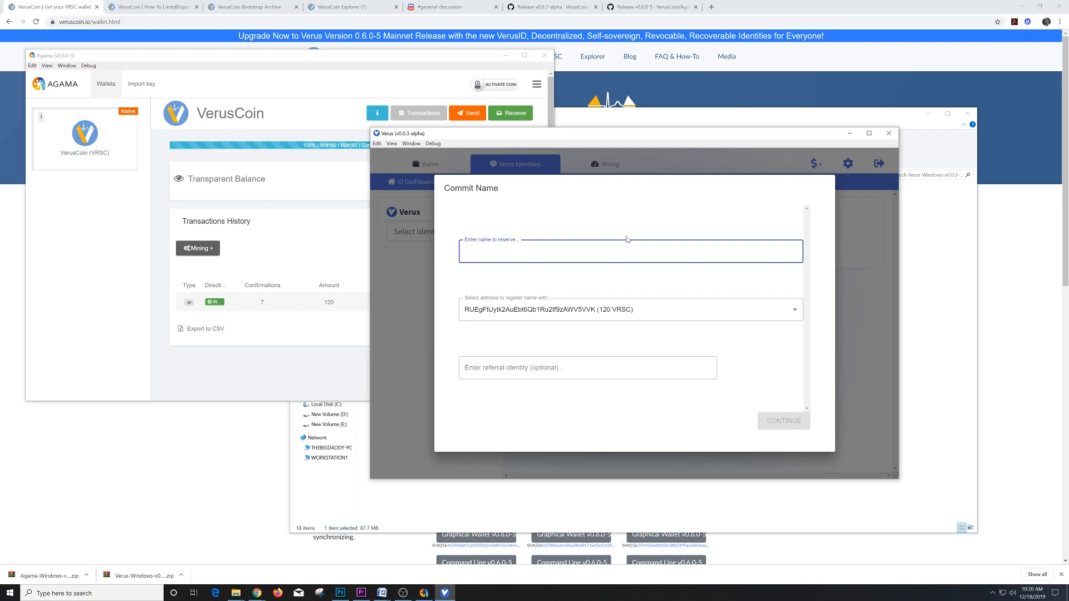
- Try committing the name .Bitcoin with referral time@, then dismiss the invalid-name error
type(".")
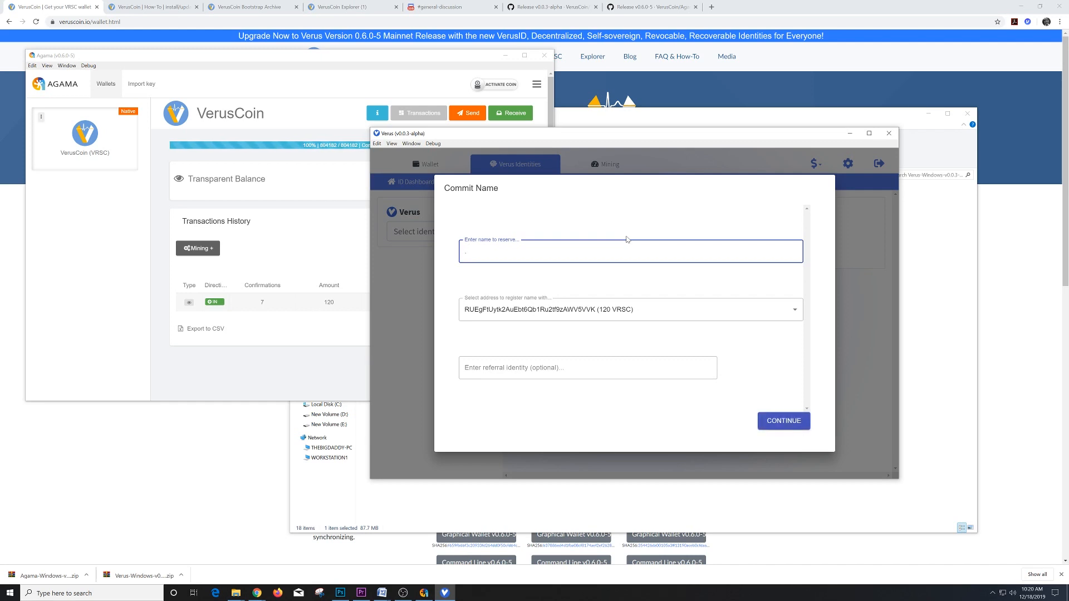
type("Bitcoin")
left_click(509, 370)
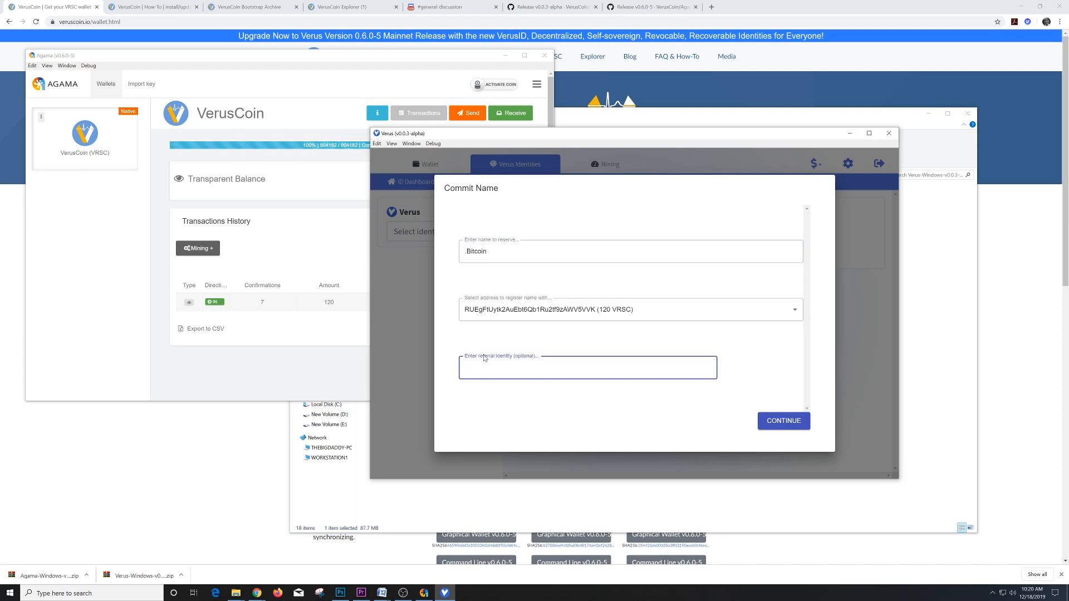
left_click(769, 420)
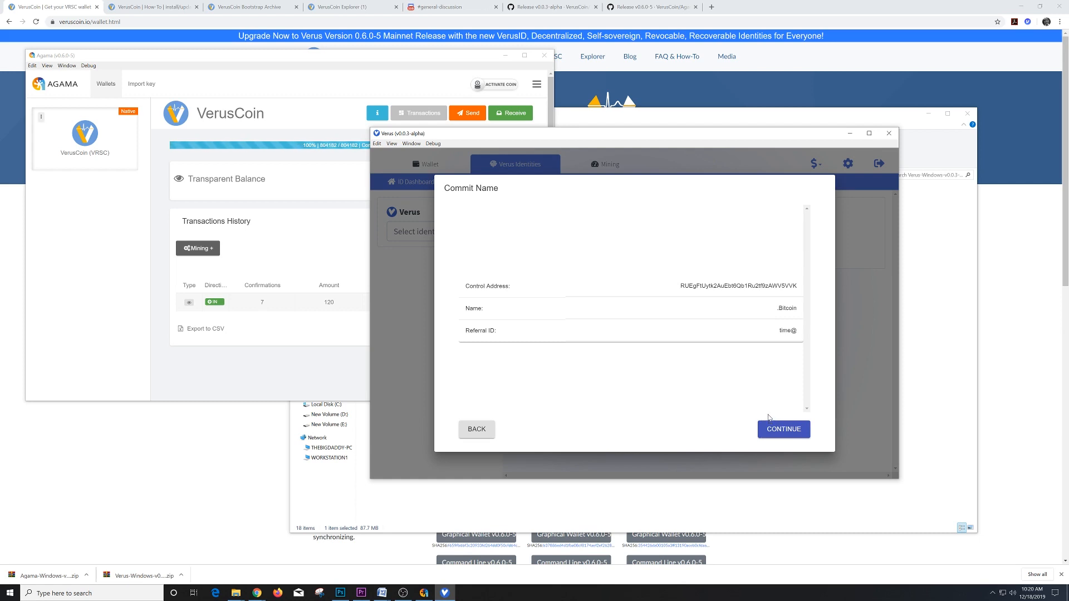
left_click(775, 431)
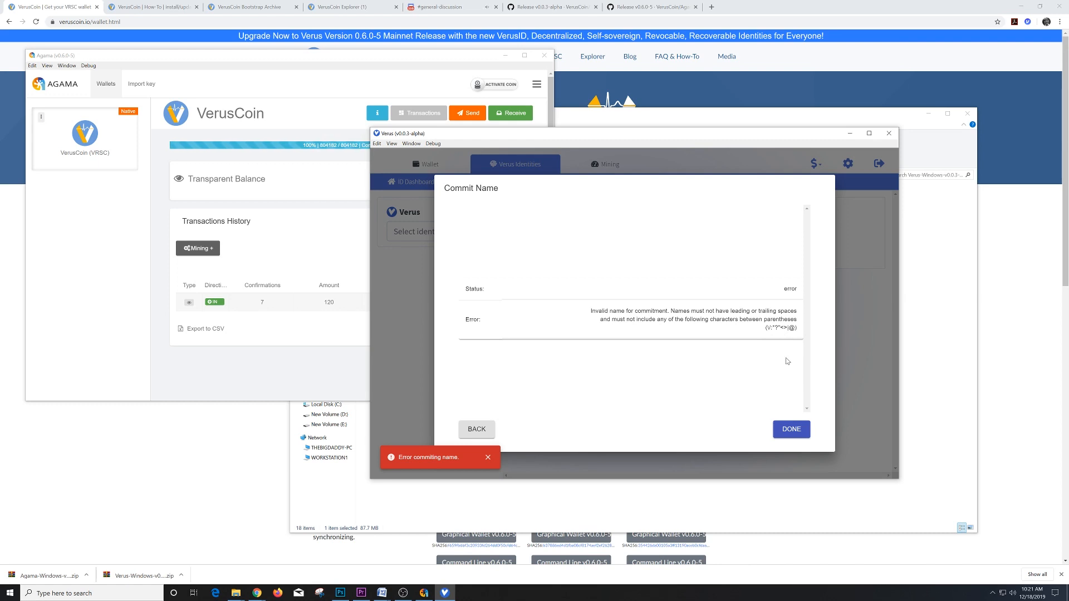
left_click(791, 432)
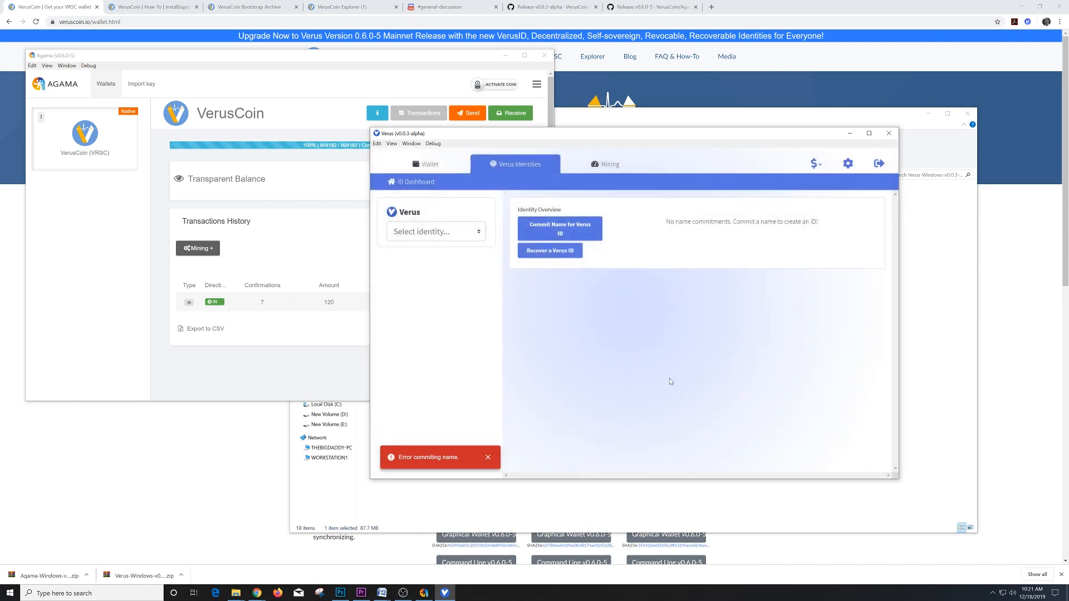
left_click(560, 233)
left_click(538, 265)
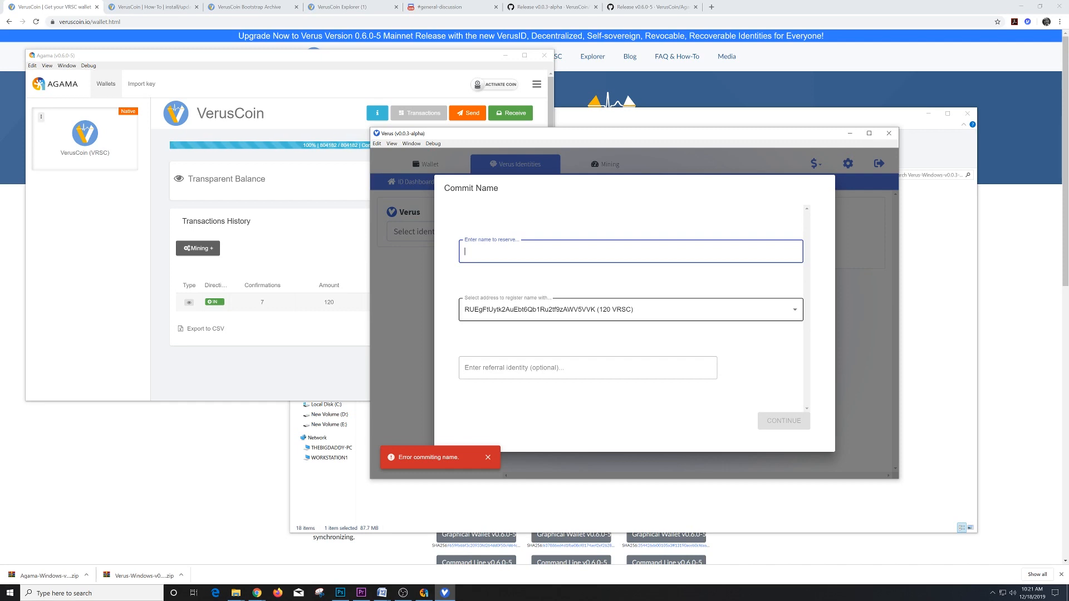
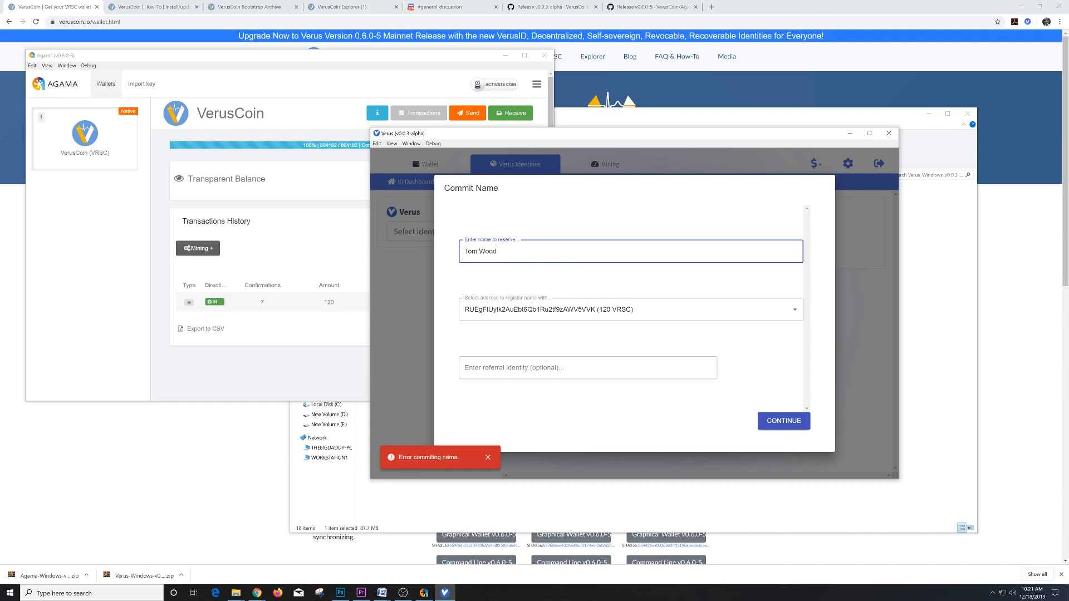
- Try removing the space or using a hyphen in the name, then clear the field entirely
key("BackSpace")
type("-")
key("BackSpace")
key("BackSpace")
key("BackSpace")
key("ctrl+a")
key("BackSpace")
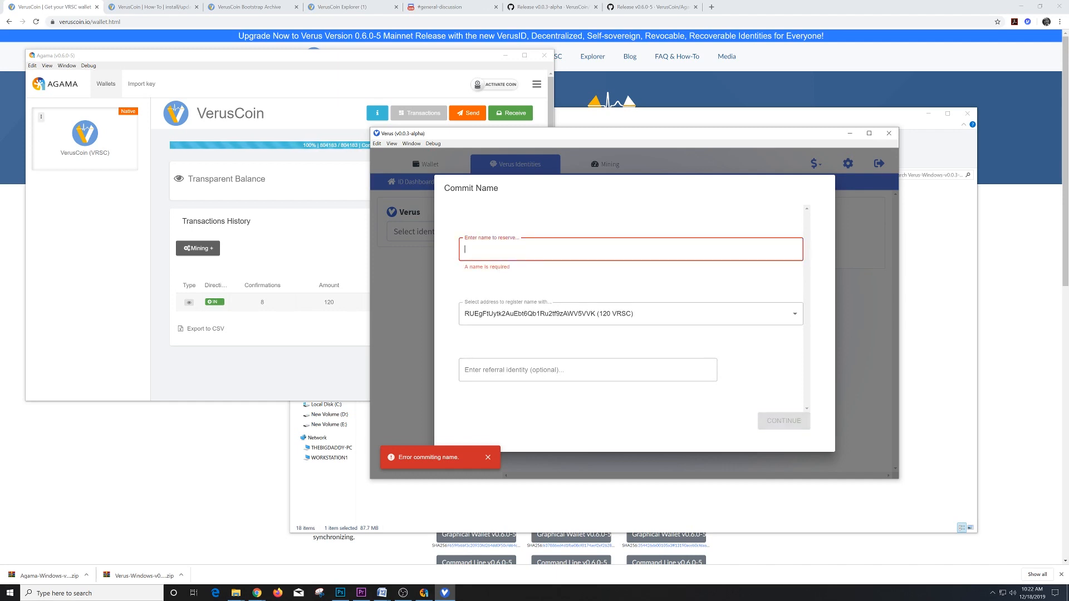
- Commit the name Wood with referral identity time@ and close the success result
type("Wood")
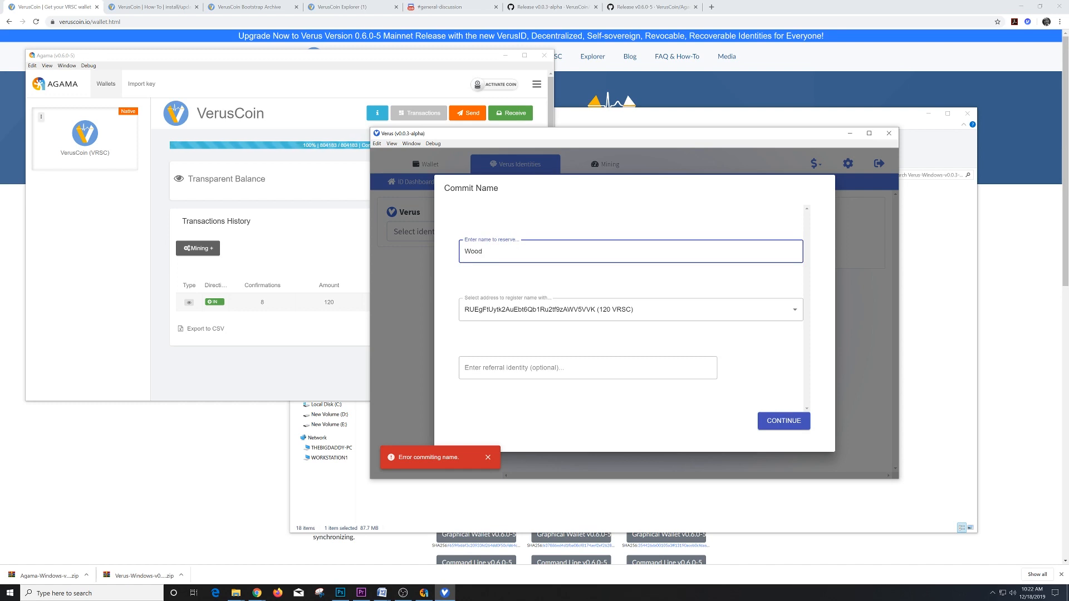
left_click(538, 367)
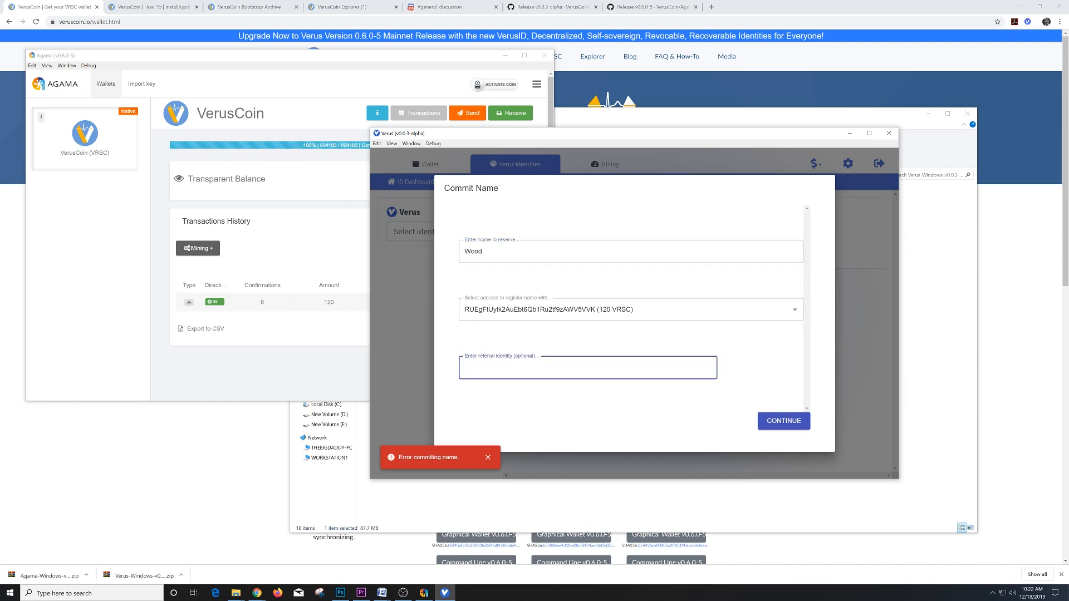
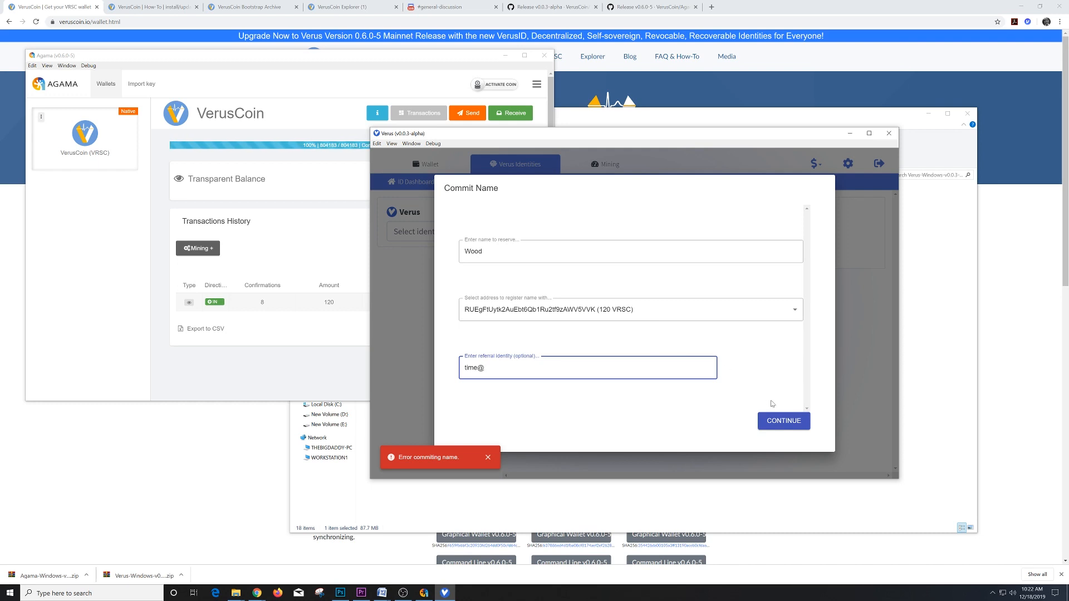
left_click(793, 422)
left_click(795, 423)
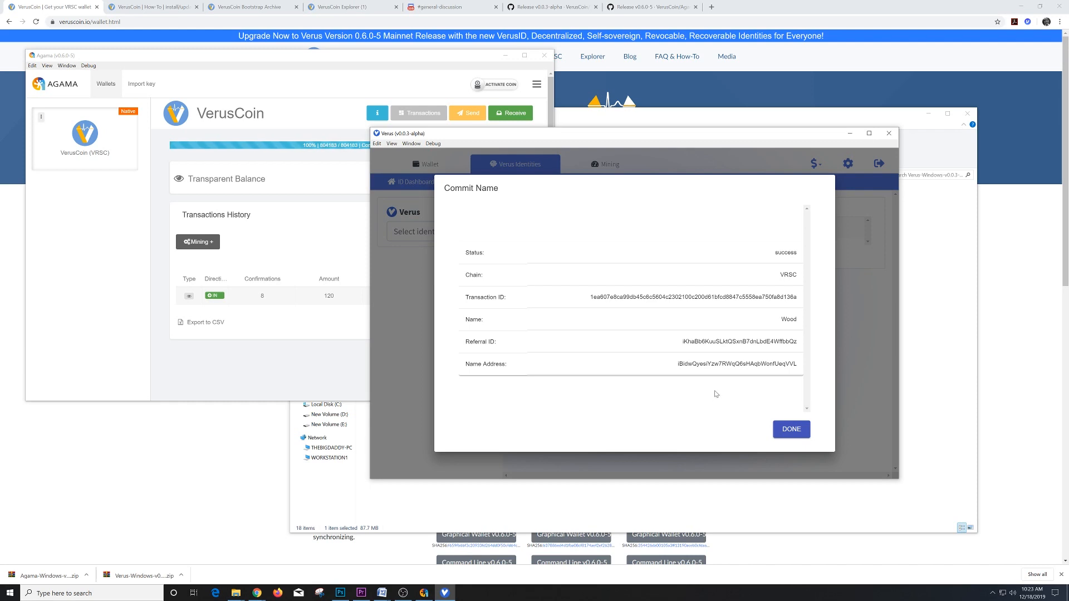
left_click(798, 431)
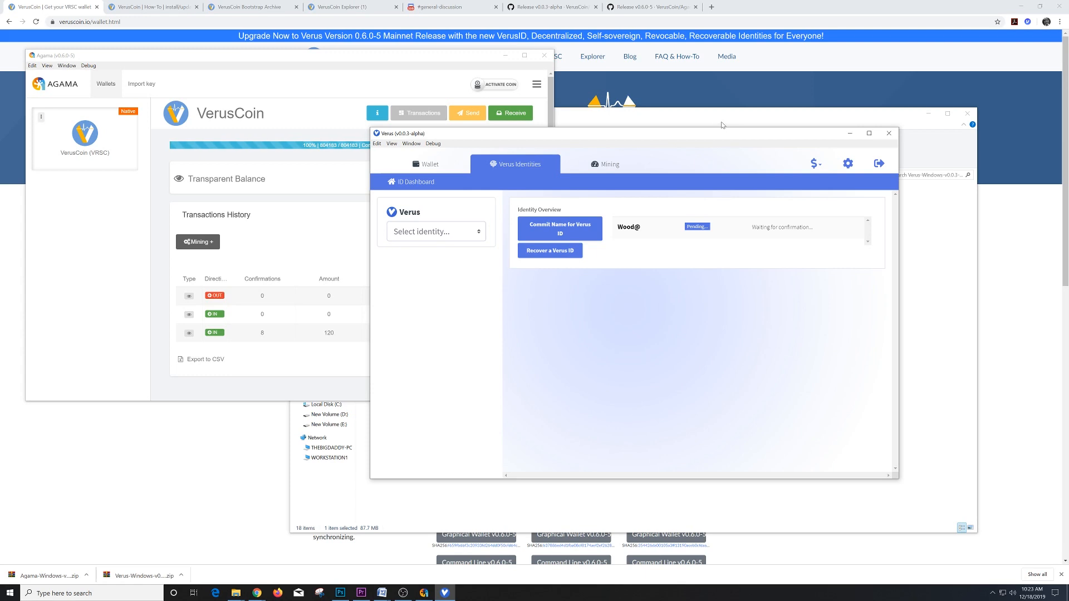
- Move the Verus window up and right, check Agama's transaction history, then return to Verus
left_click_drag(643, 136, 783, 60)
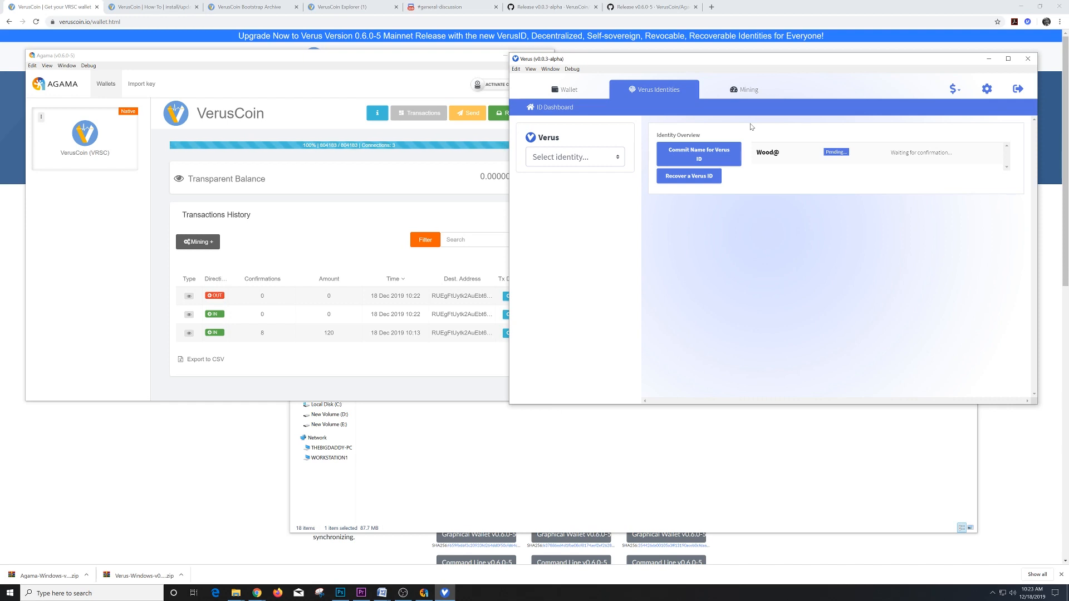
left_click(300, 58)
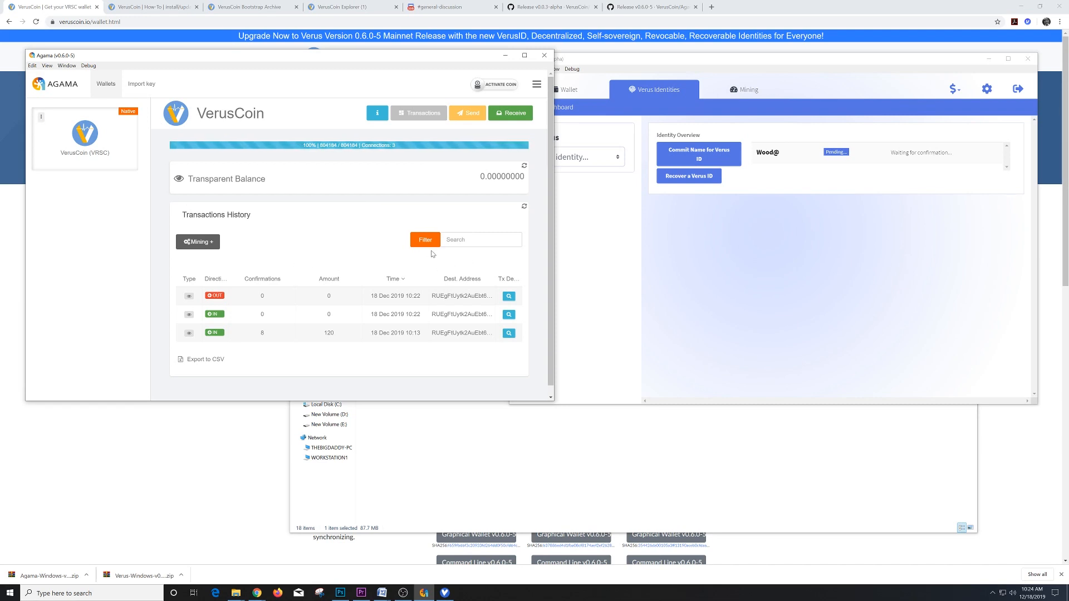
left_click(582, 270)
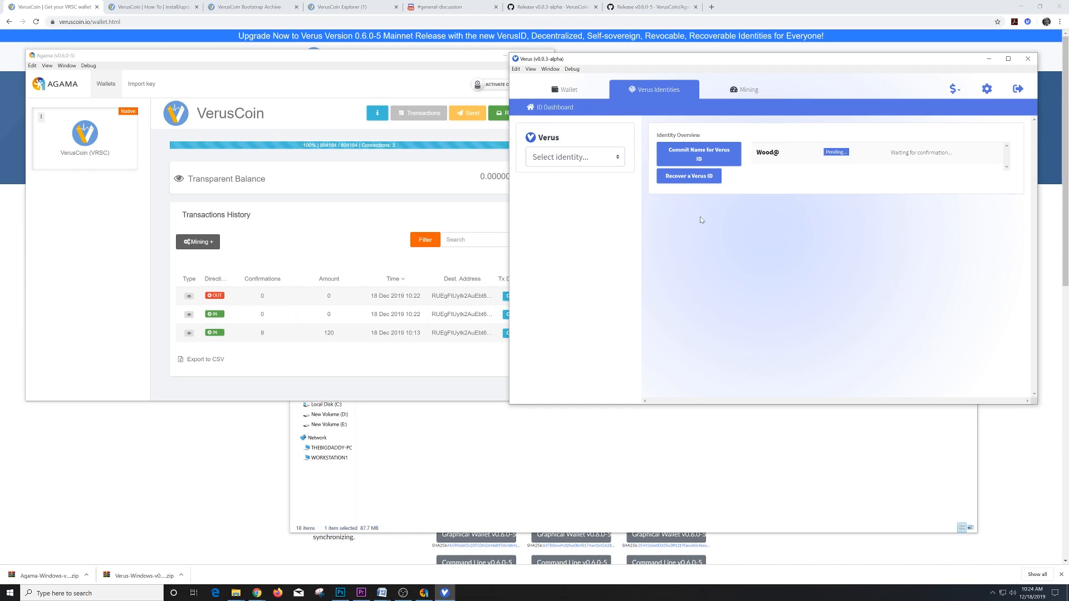
- Start another Verus-chain name commitment and enter the name MrBlue
left_click(699, 159)
left_click(675, 191)
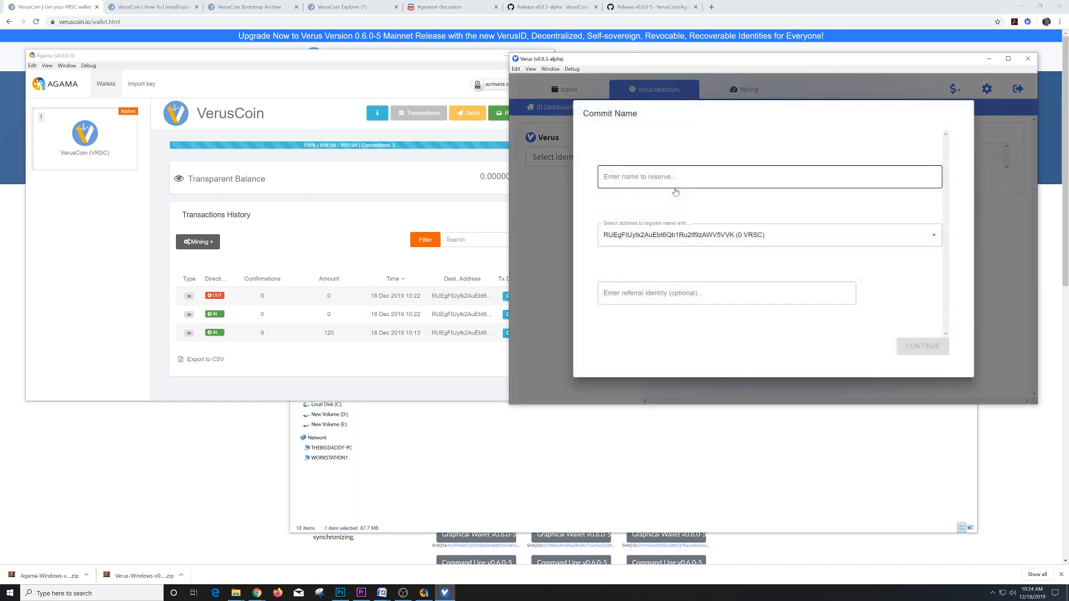
left_click(675, 177)
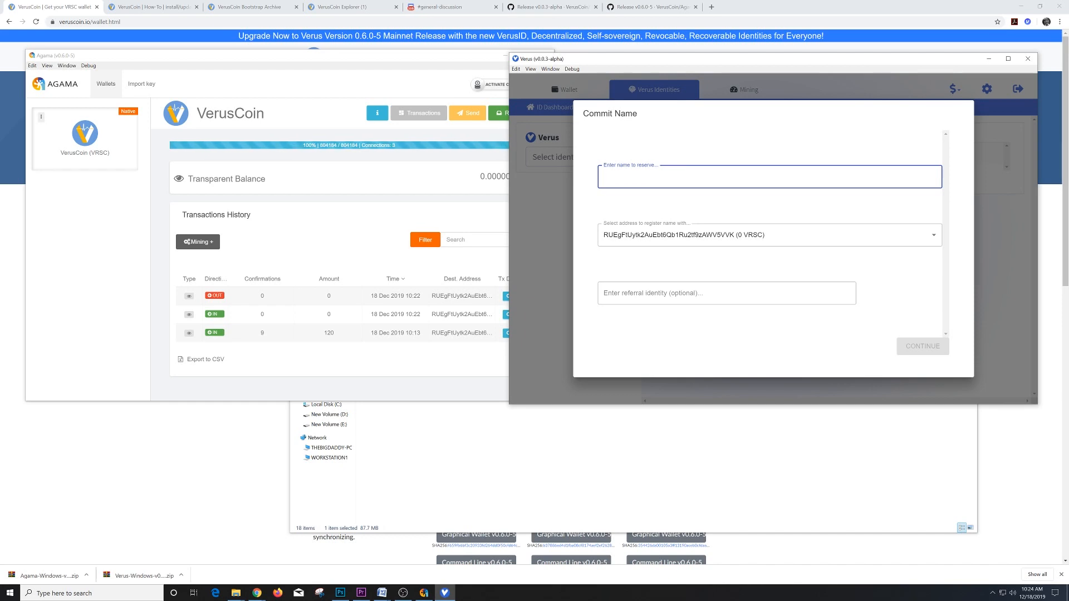
type("l")
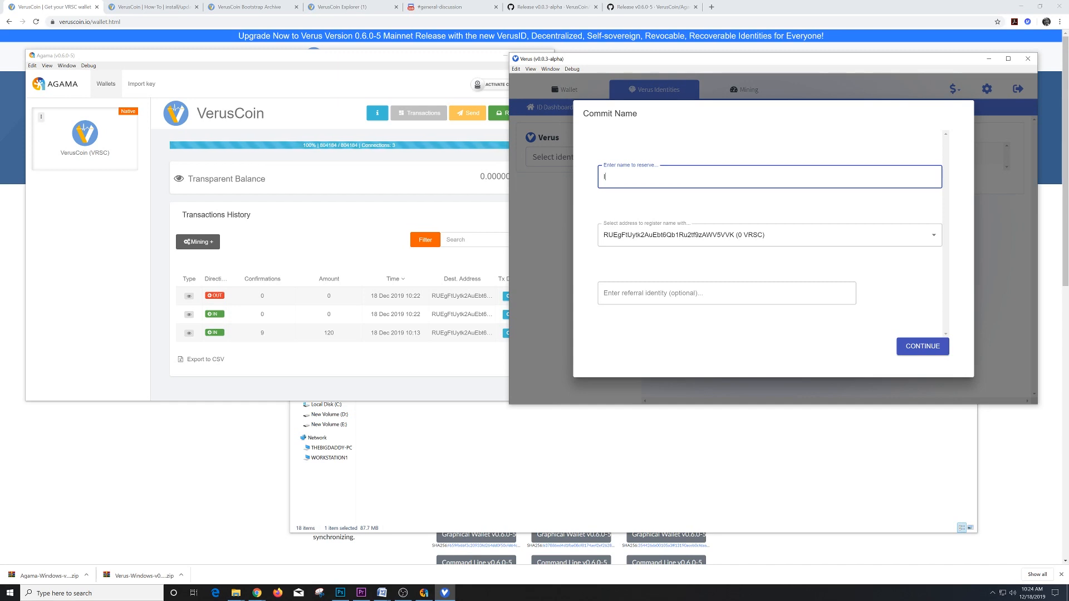
key("BackSpace")
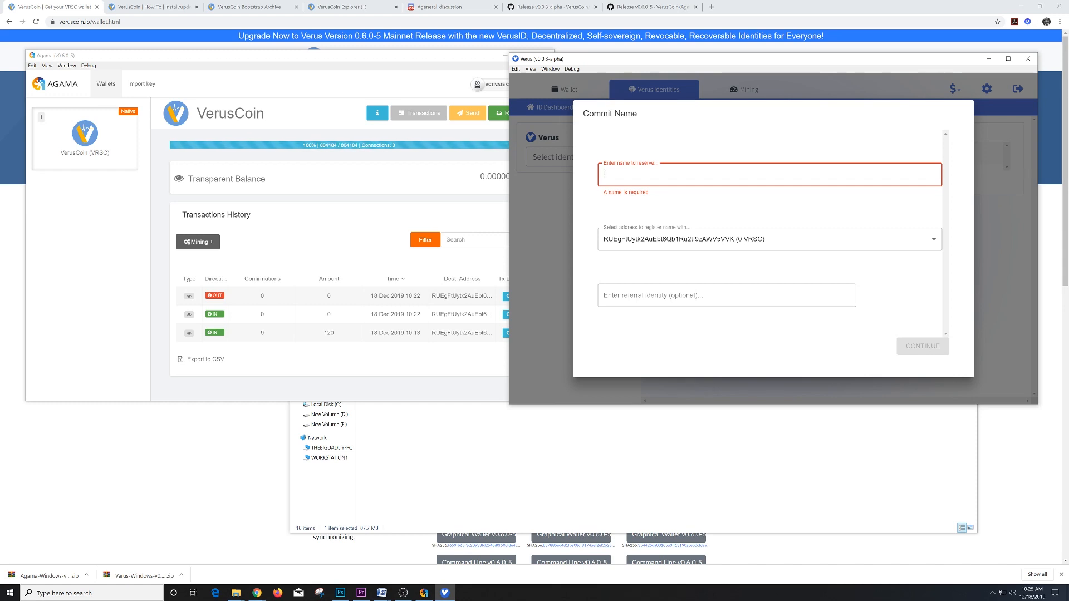
type("Mr")
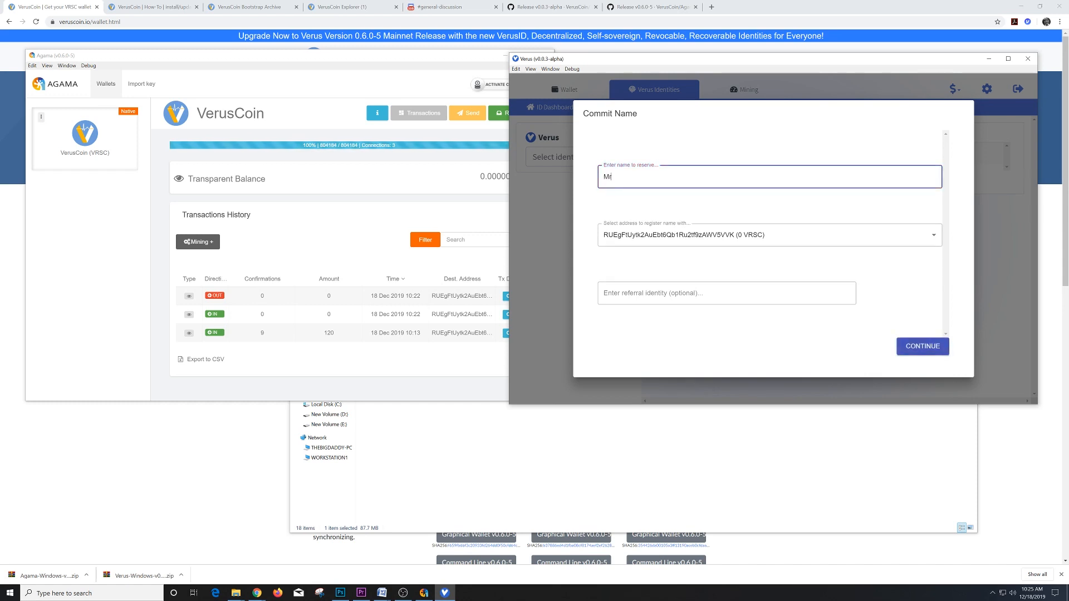
type("Blue")
- Add referral time@, submit the MrBlue commitment and close the success summary
left_click(645, 294)
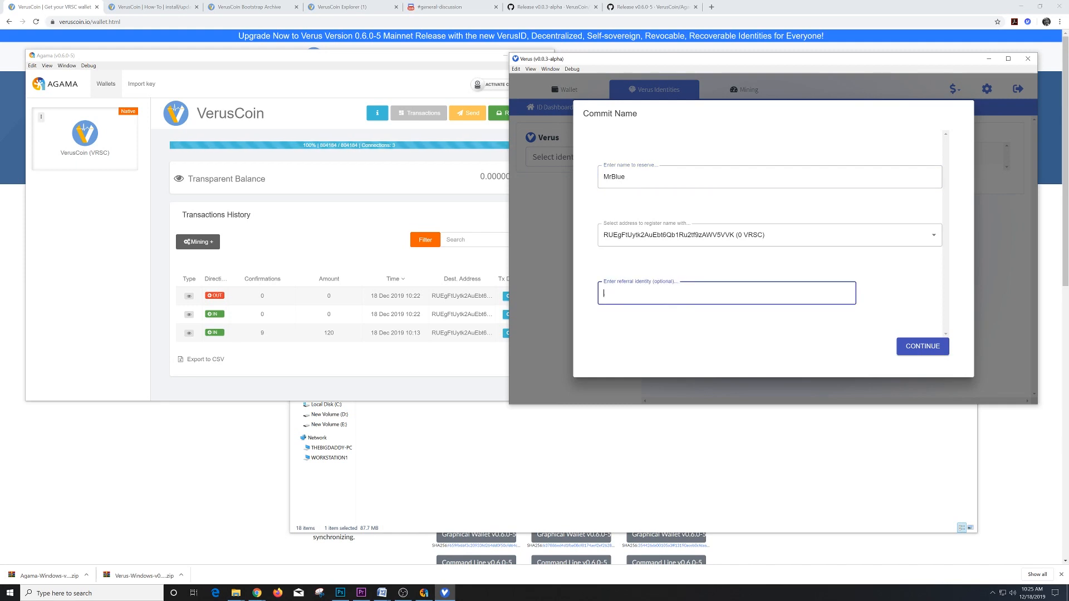
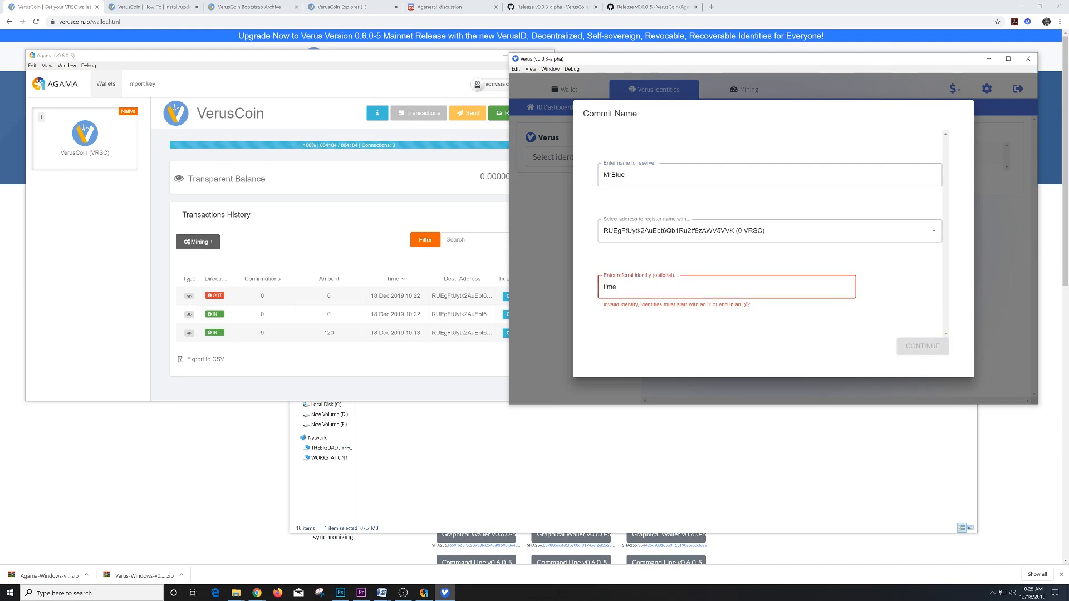
left_click(919, 347)
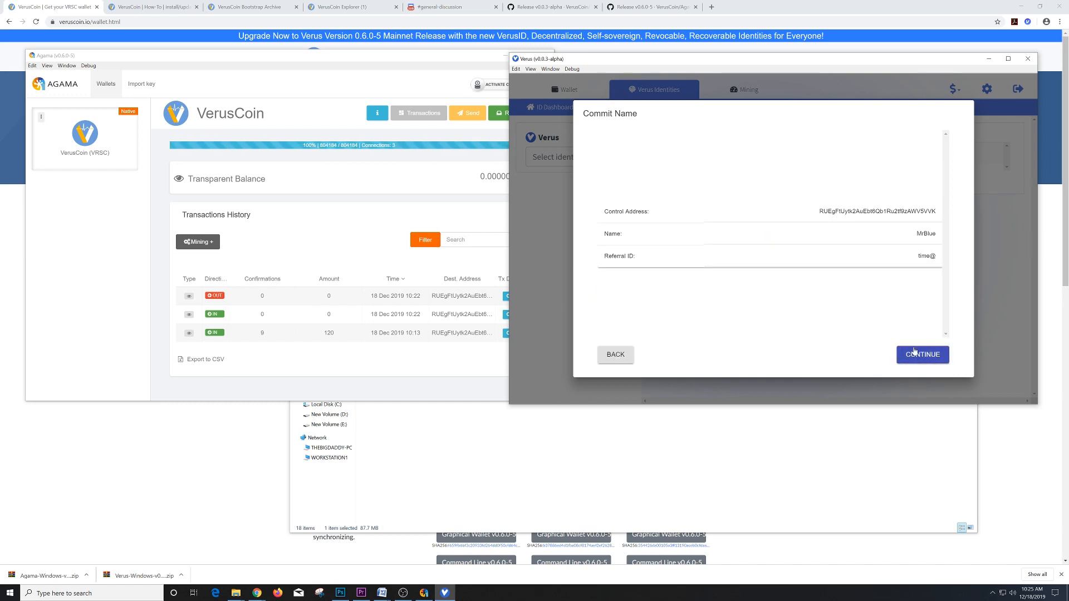
left_click(915, 352)
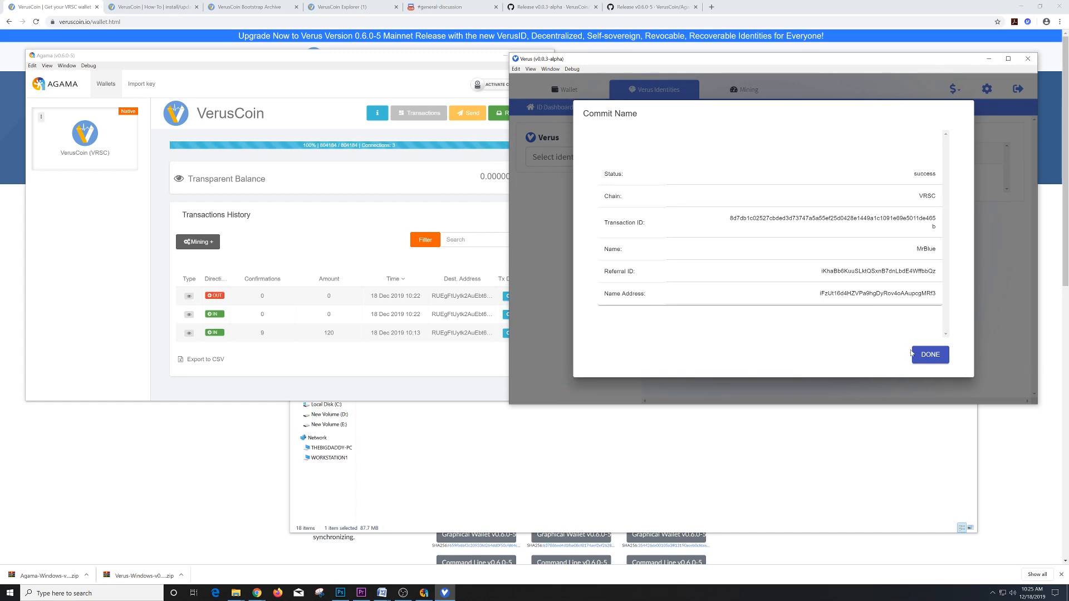
left_click(930, 355)
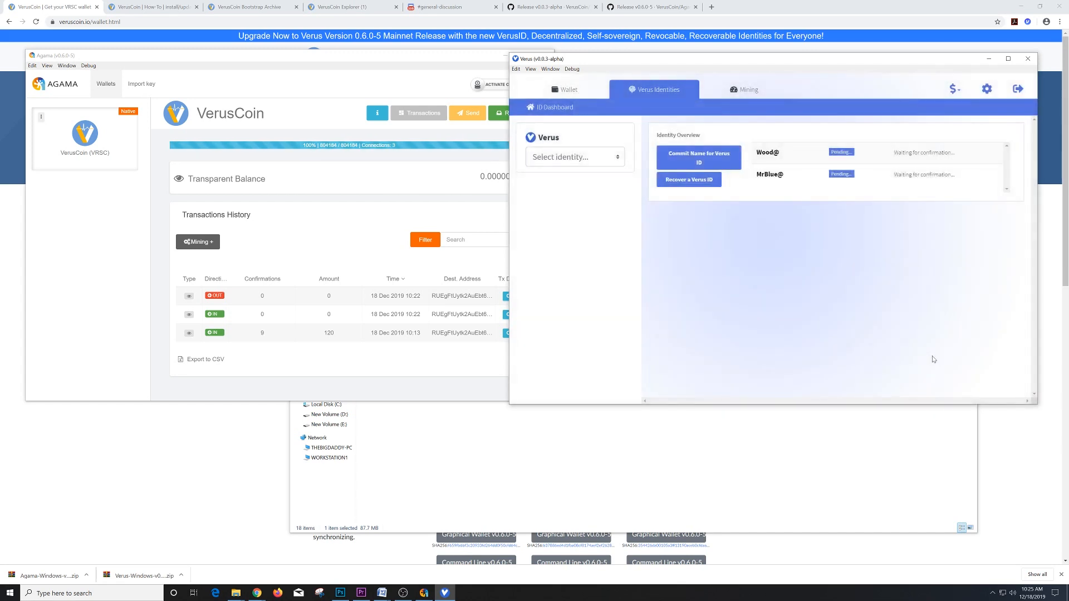
left_click(554, 92)
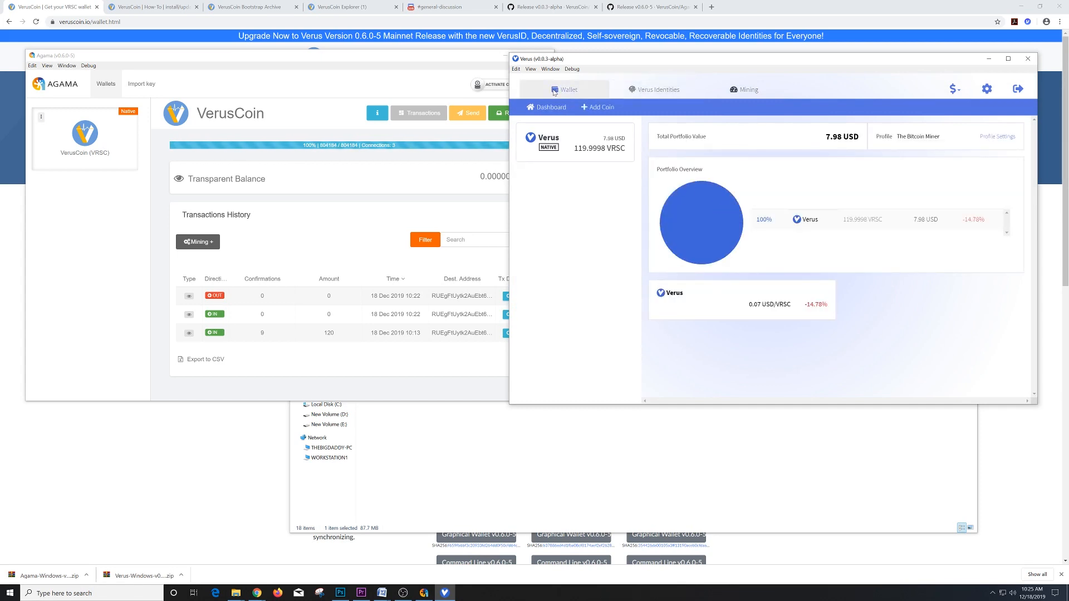
left_click(554, 91)
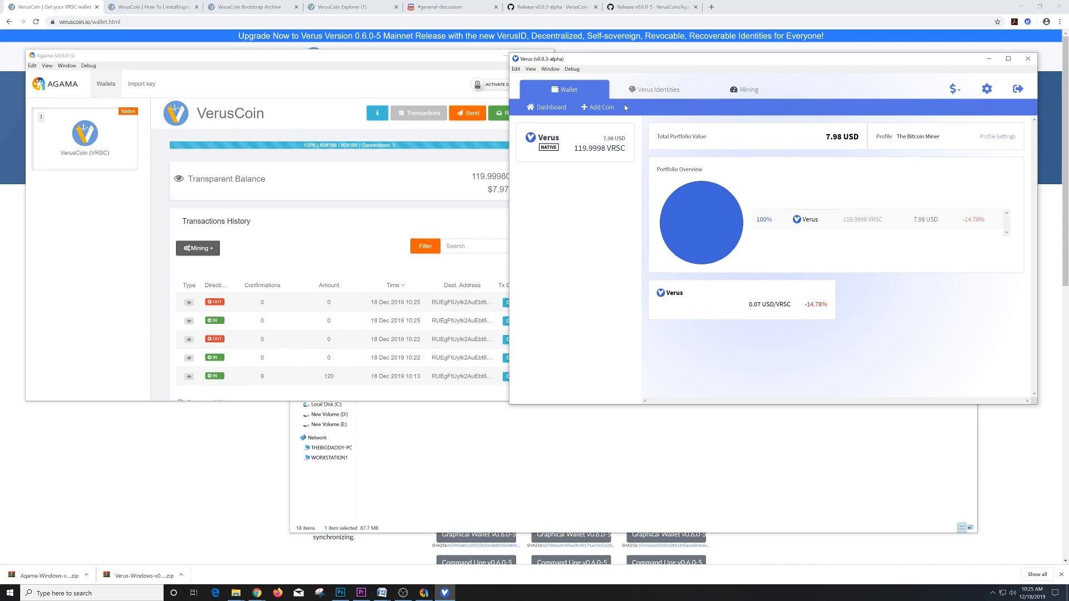
left_click(389, 220)
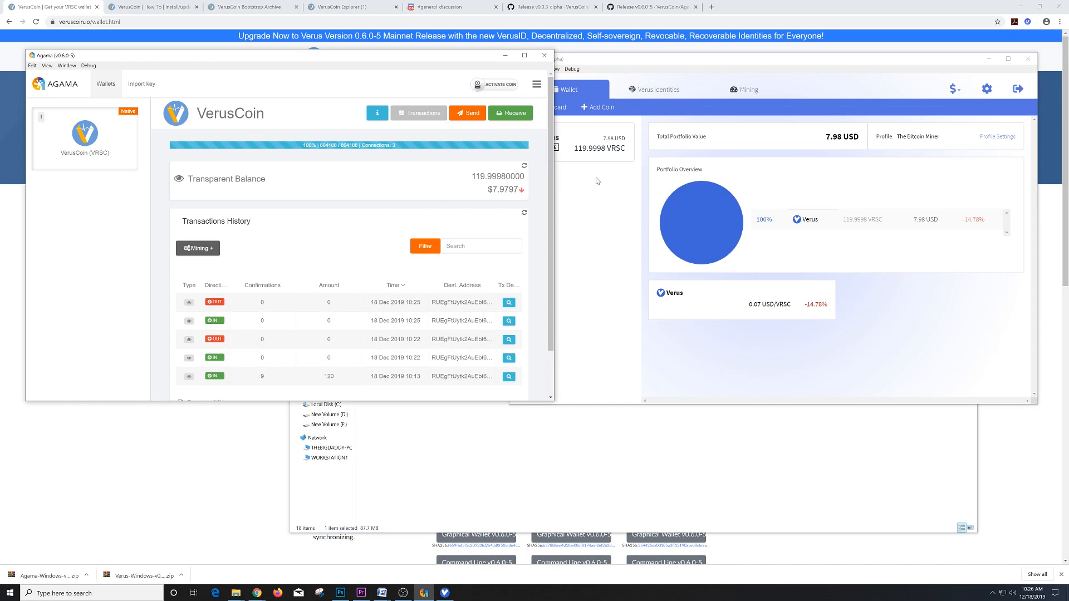
left_click(665, 58)
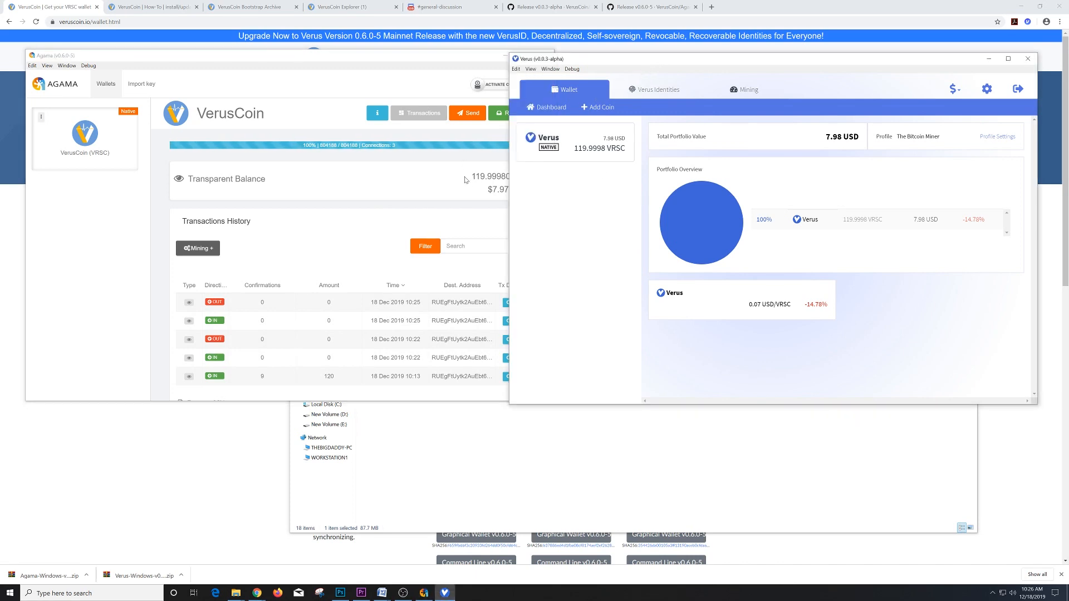
left_click(448, 201)
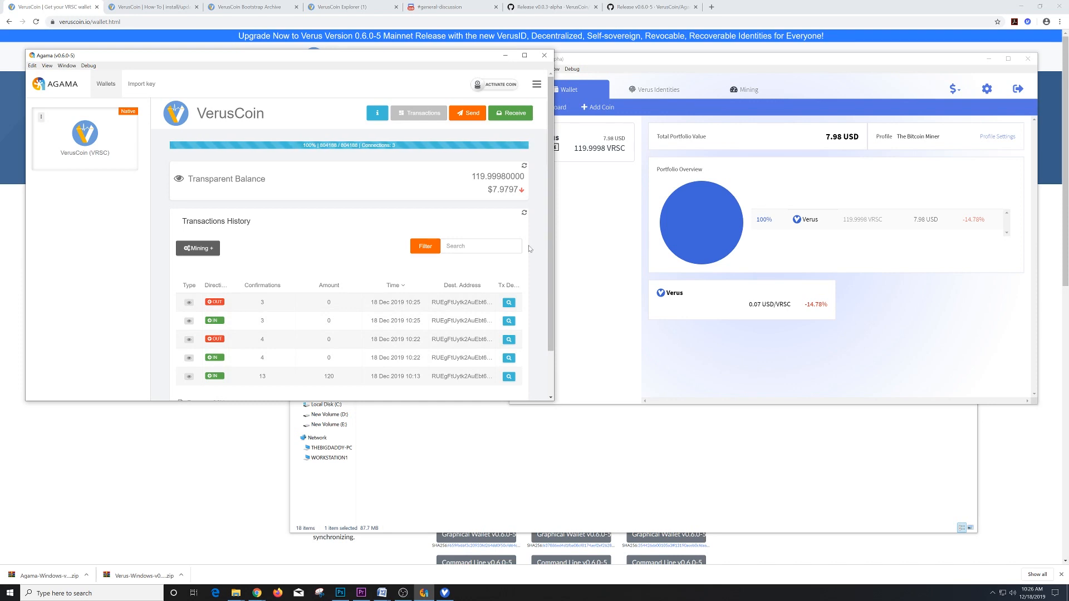
left_click(593, 243)
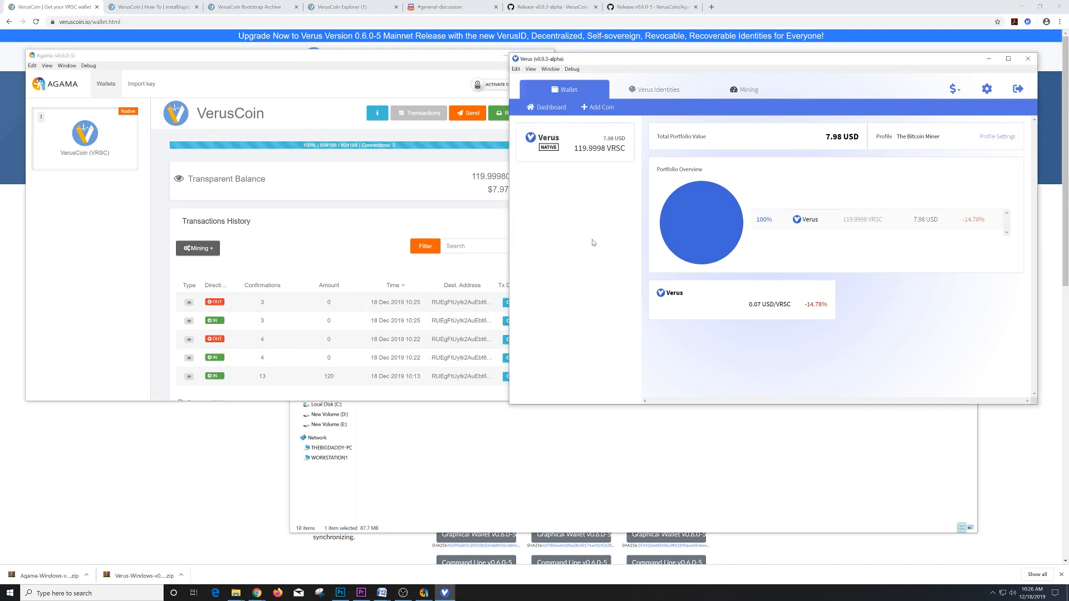
left_click(650, 87)
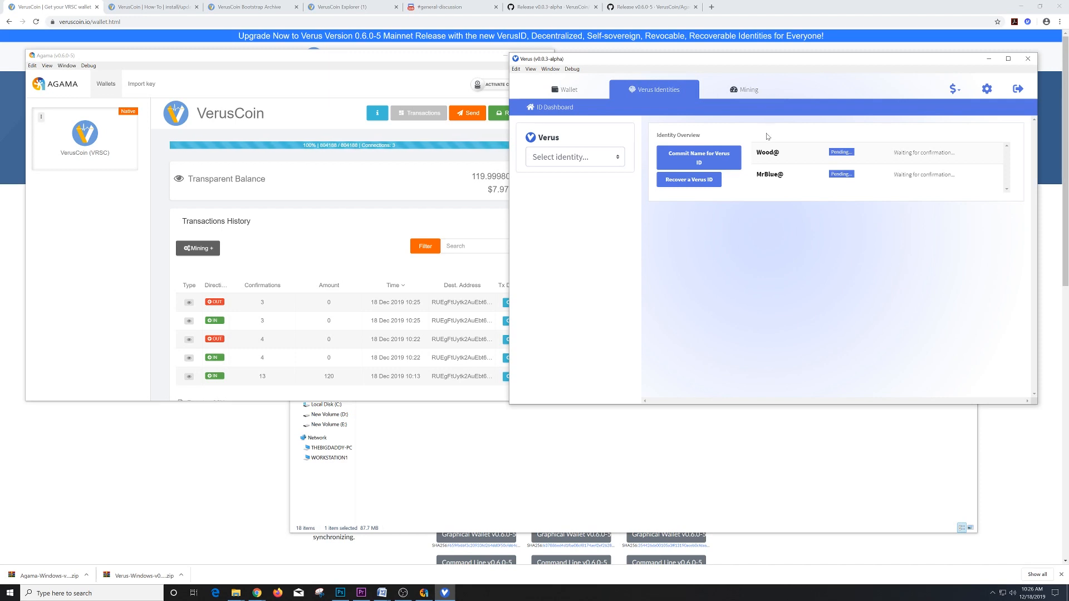
- Fill in a Verus-chain commitment for the name 'Bitcoin Miner' with referral Time@
left_click(719, 155)
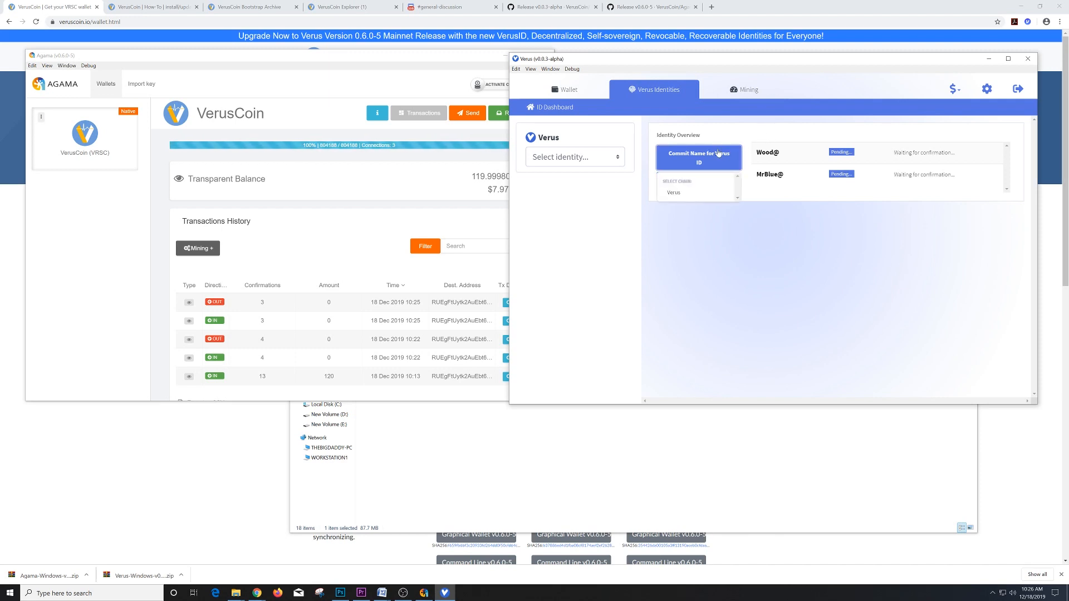
left_click(674, 192)
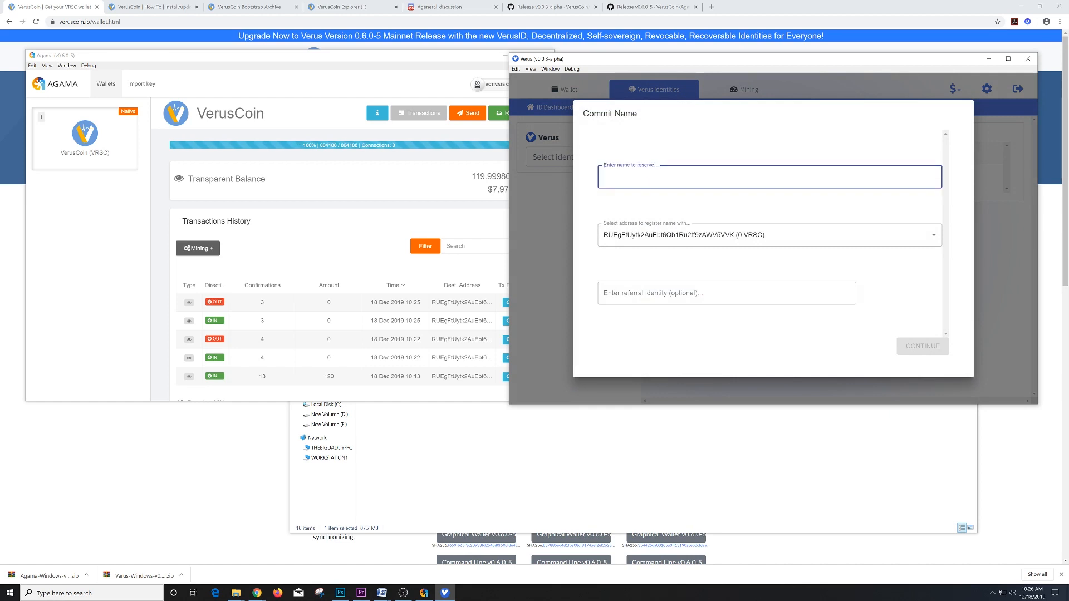
type("Bitcoin")
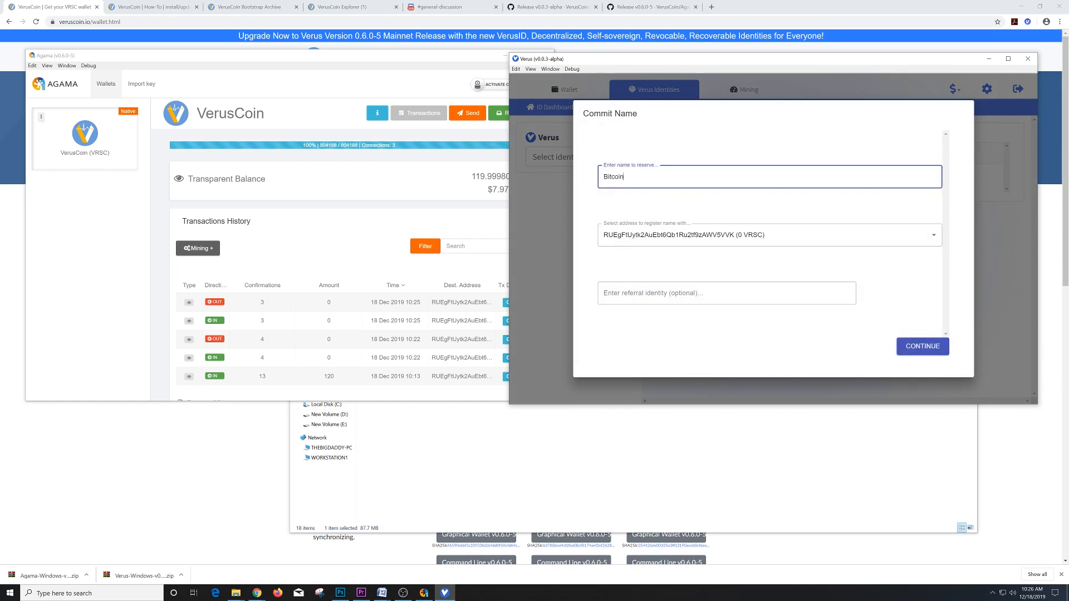
type(" Miner")
left_click(646, 293)
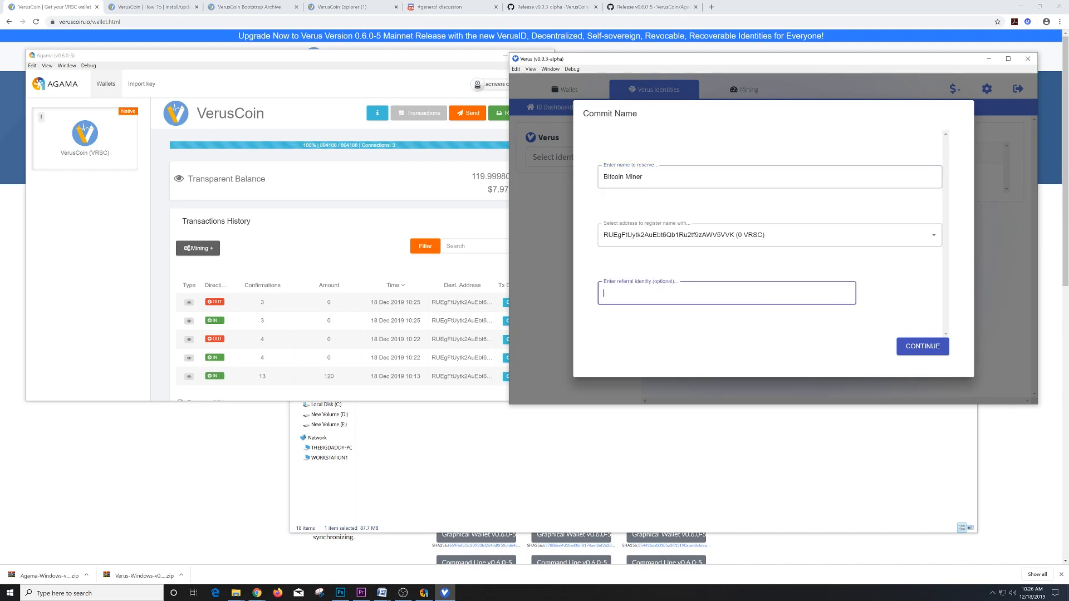
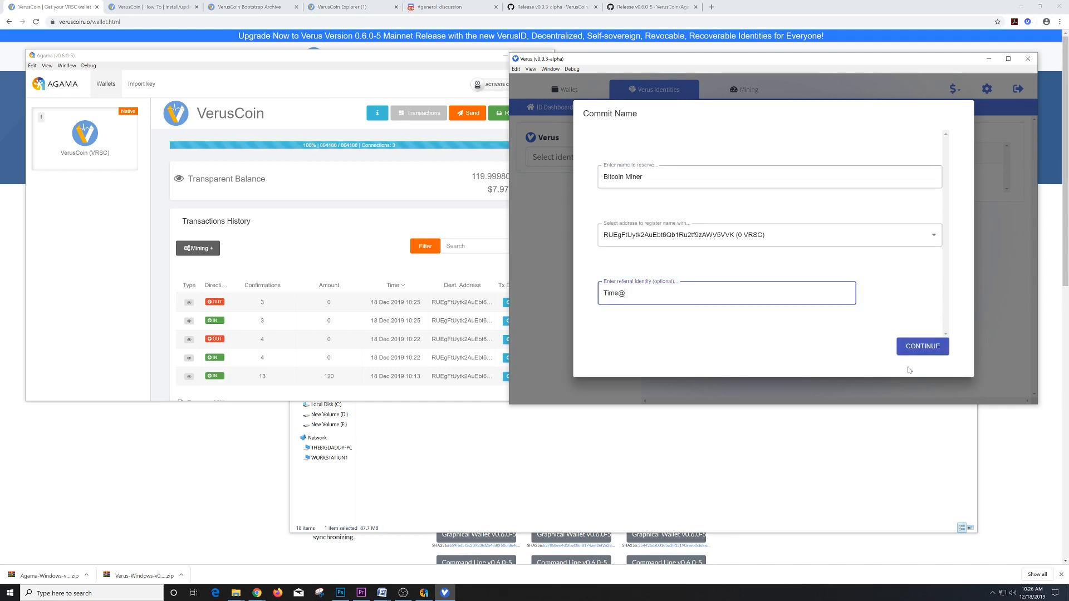
- Submit it, dismiss the already-exists error, and back out of a new commitment's chain choices
left_click(940, 346)
left_click(938, 353)
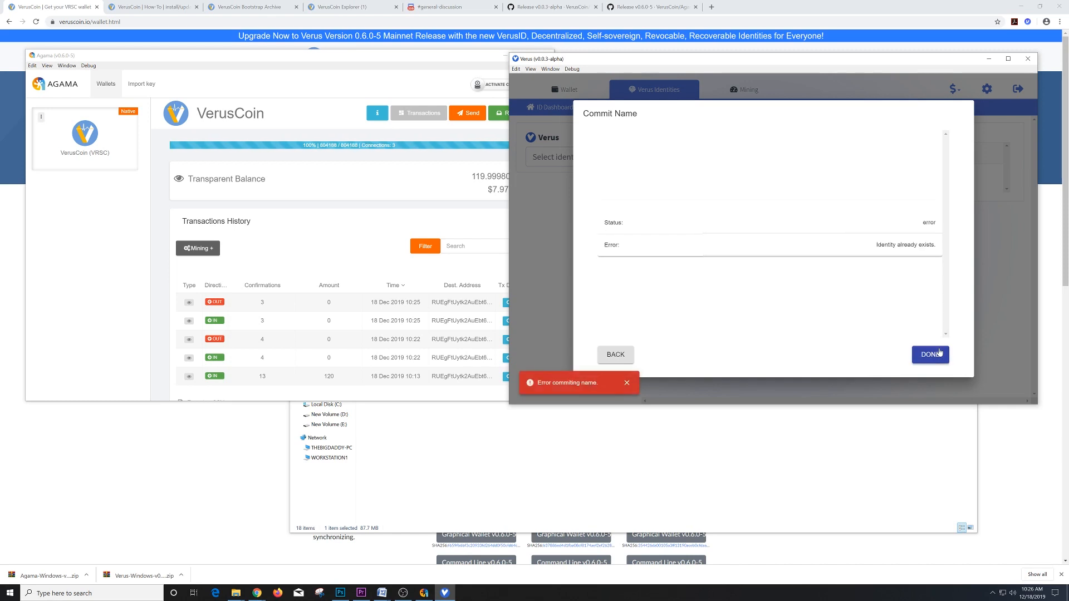
left_click(939, 353)
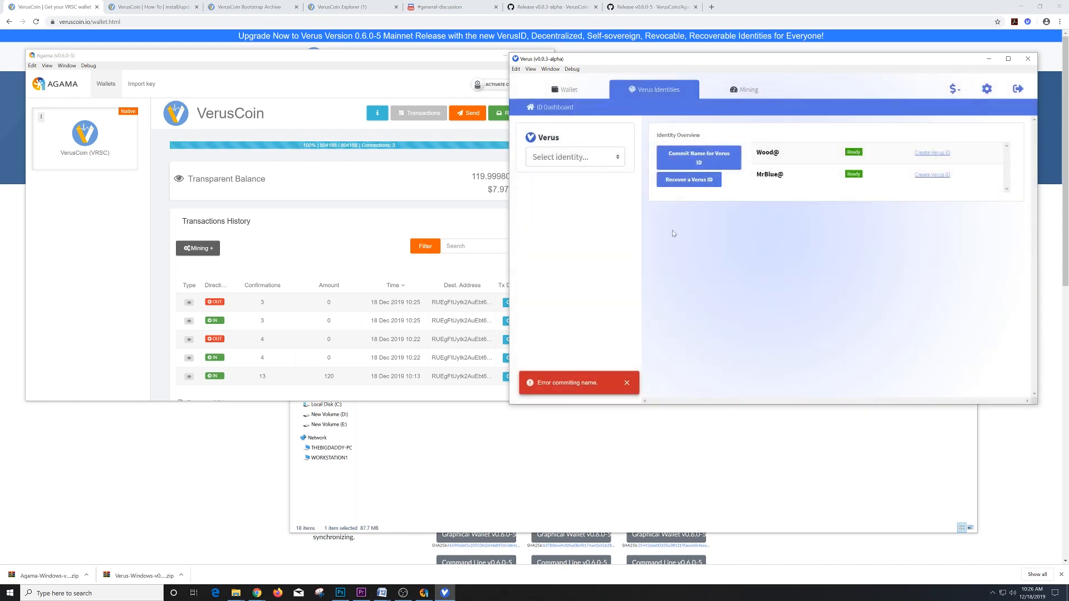
left_click(712, 157)
left_click(780, 264)
left_click(928, 153)
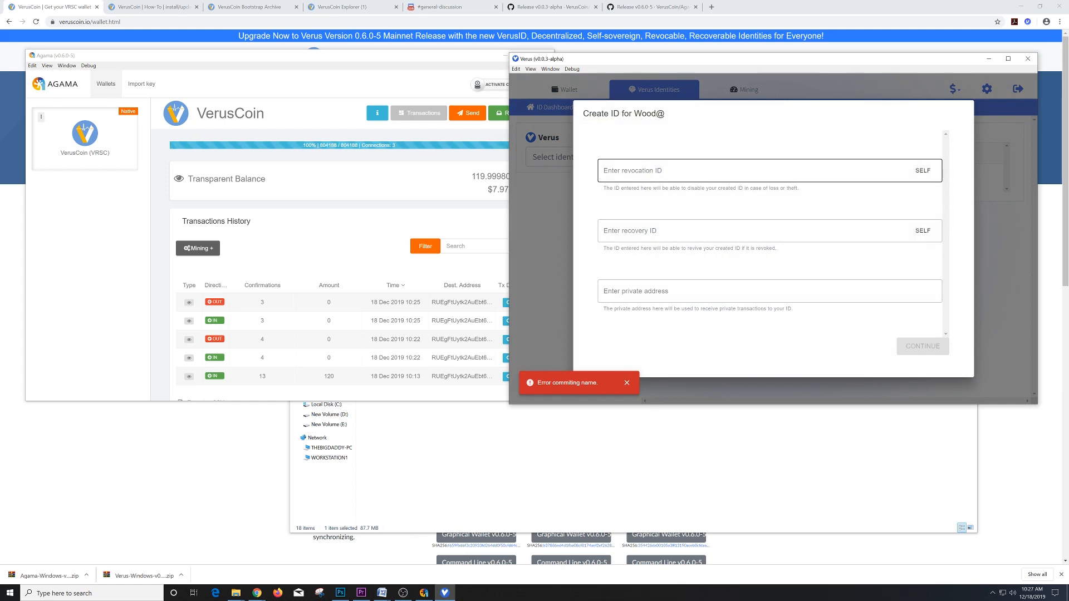
left_click(752, 171)
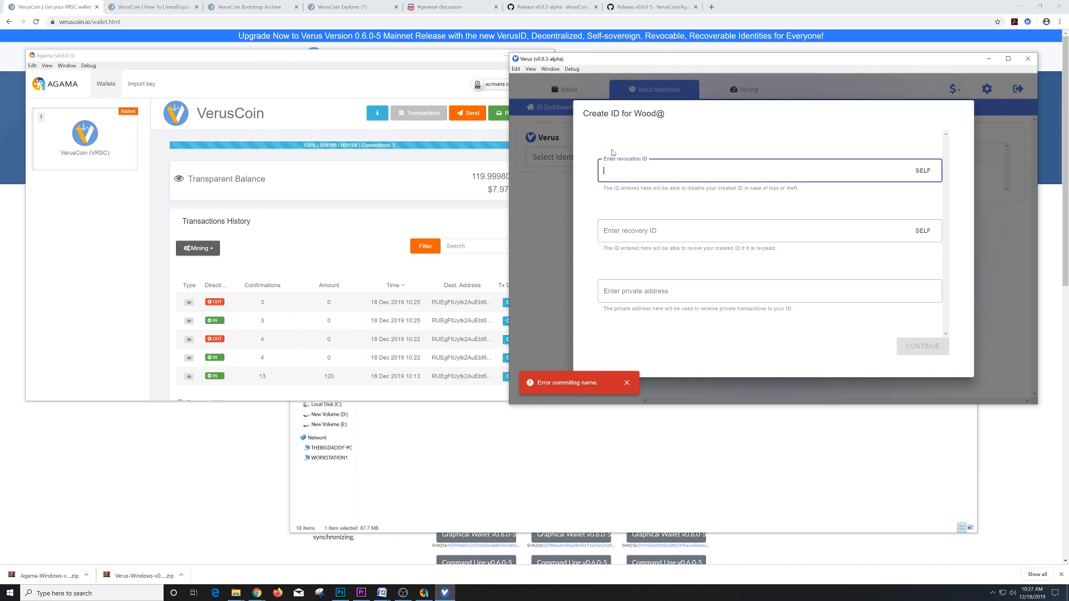
left_click(923, 171)
left_click(923, 229)
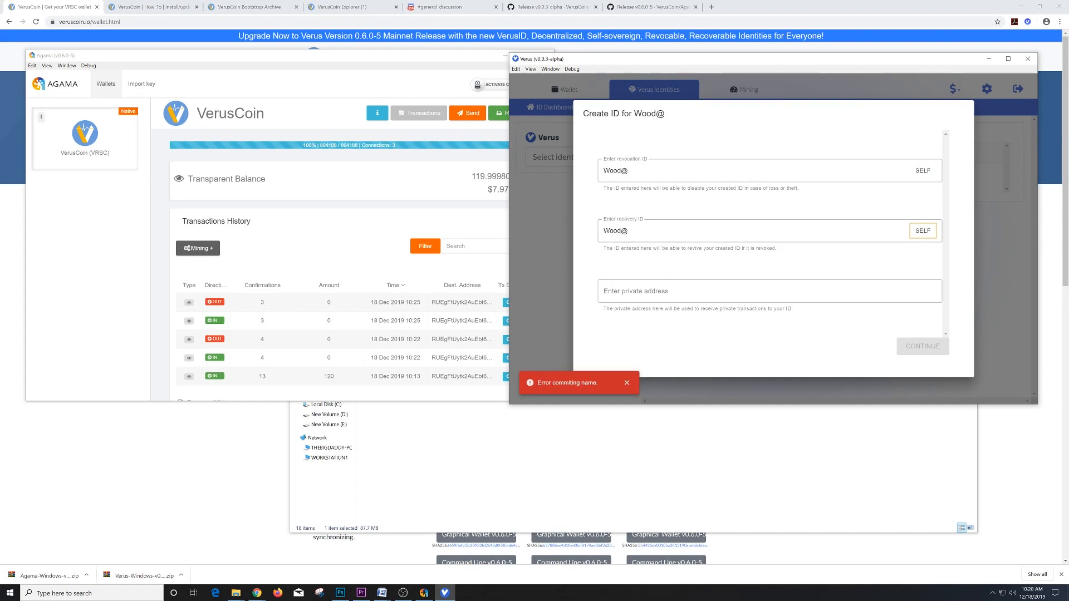
left_click(769, 292)
left_click(540, 236)
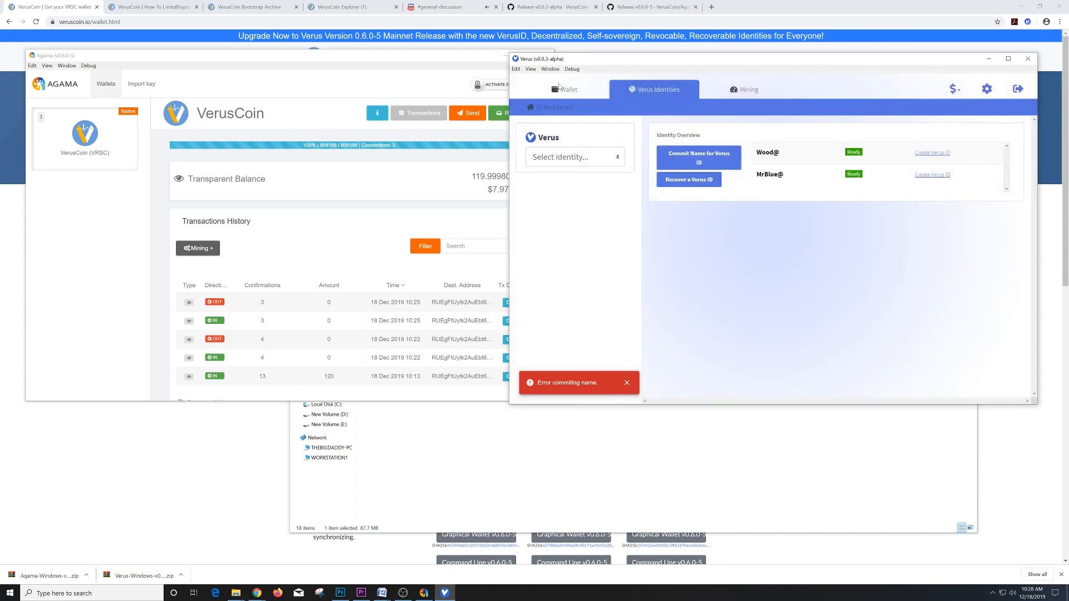
- Switch between the wallet and identities views, then open the Verus coin's balances
left_click(565, 90)
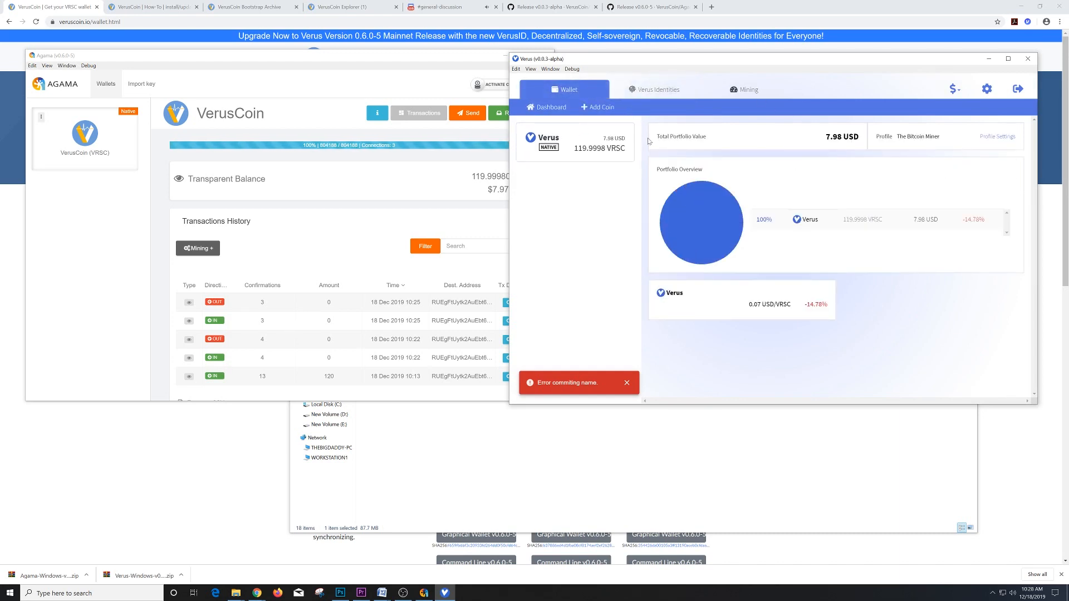
left_click(655, 89)
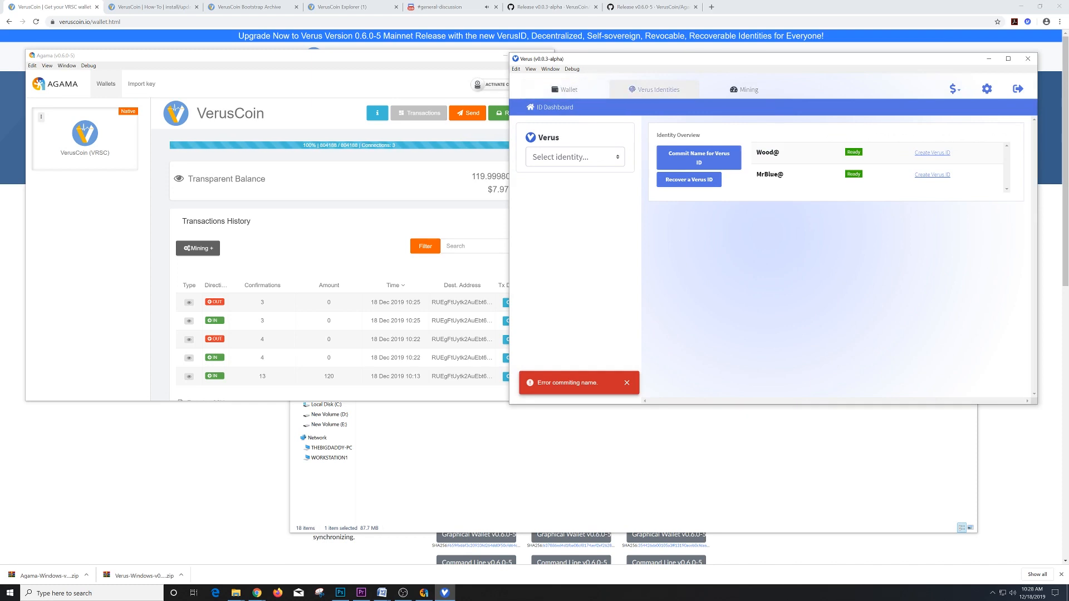
left_click(564, 89)
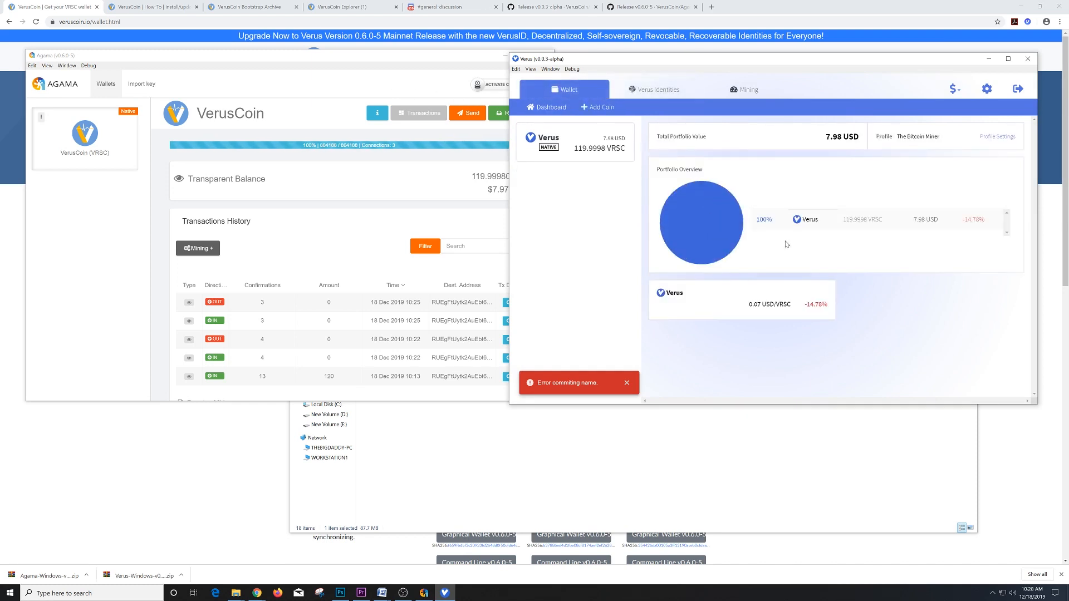
left_click(593, 151)
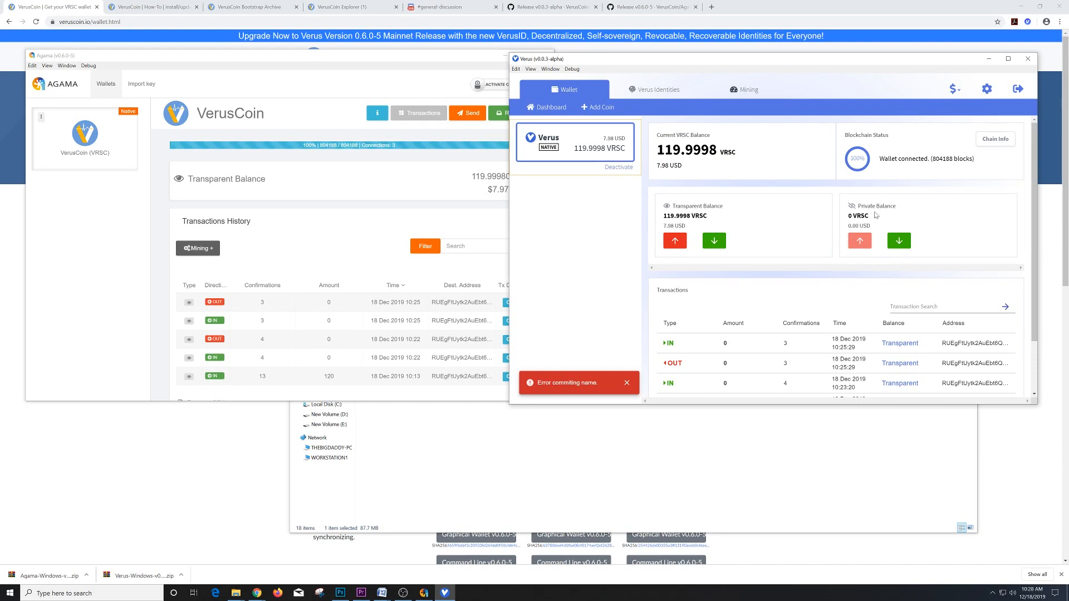
- Generate a new private receiving address and copy the first private address
left_click(899, 241)
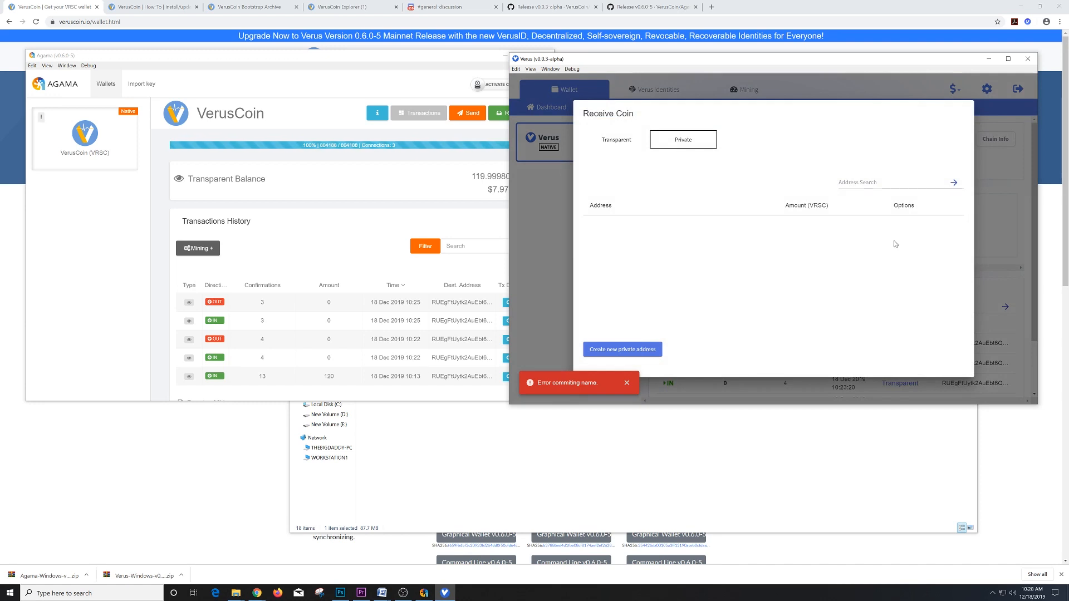
left_click(641, 353)
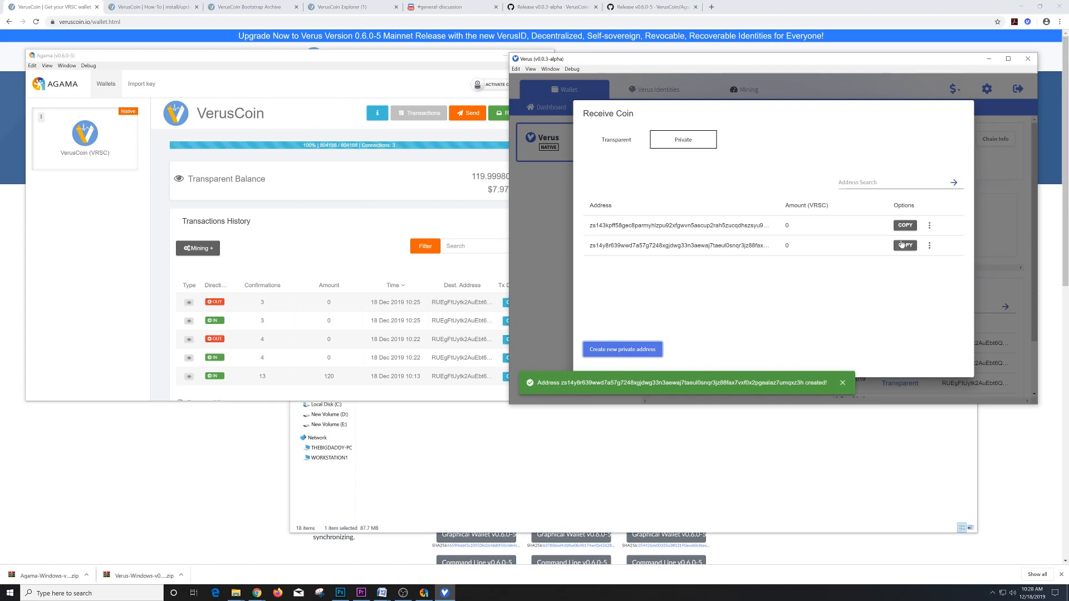
left_click(909, 226)
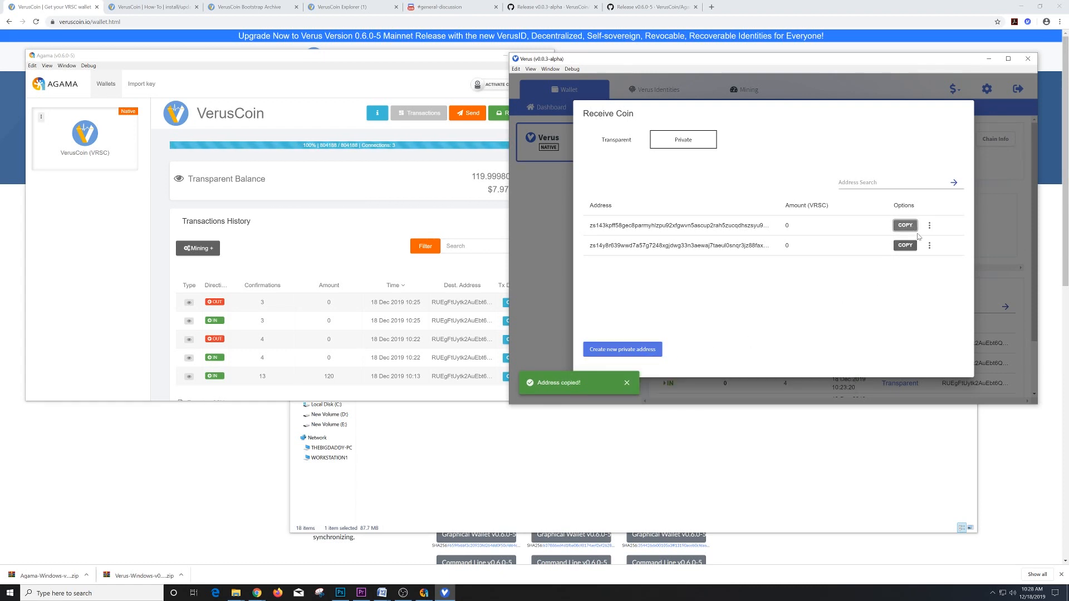
left_click(563, 175)
left_click(624, 89)
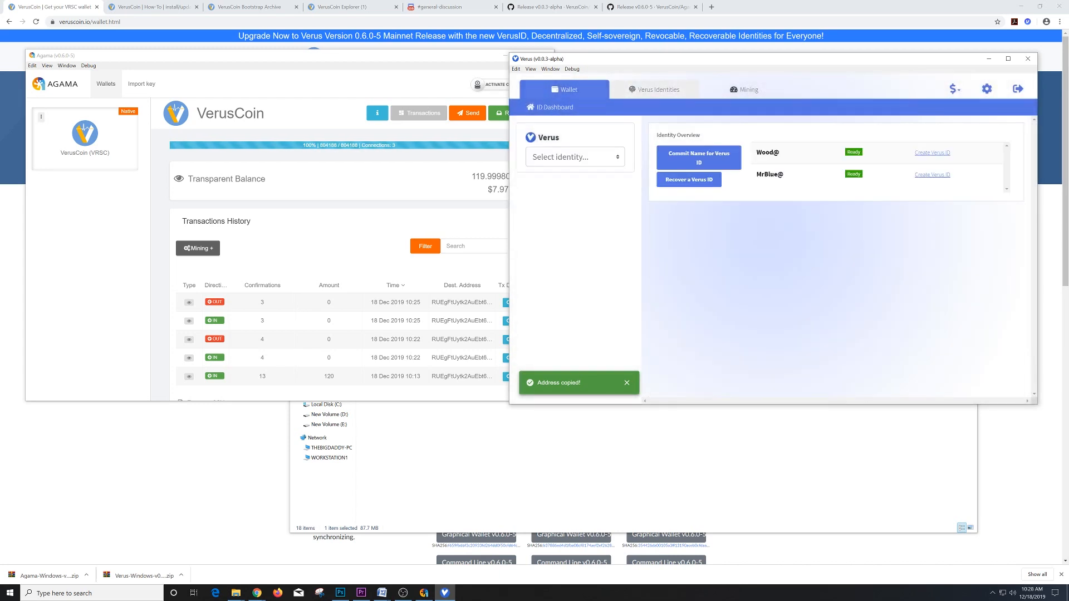
- Create Wood@ with itself as revocation and recovery ID and the pasted private address
left_click(931, 153)
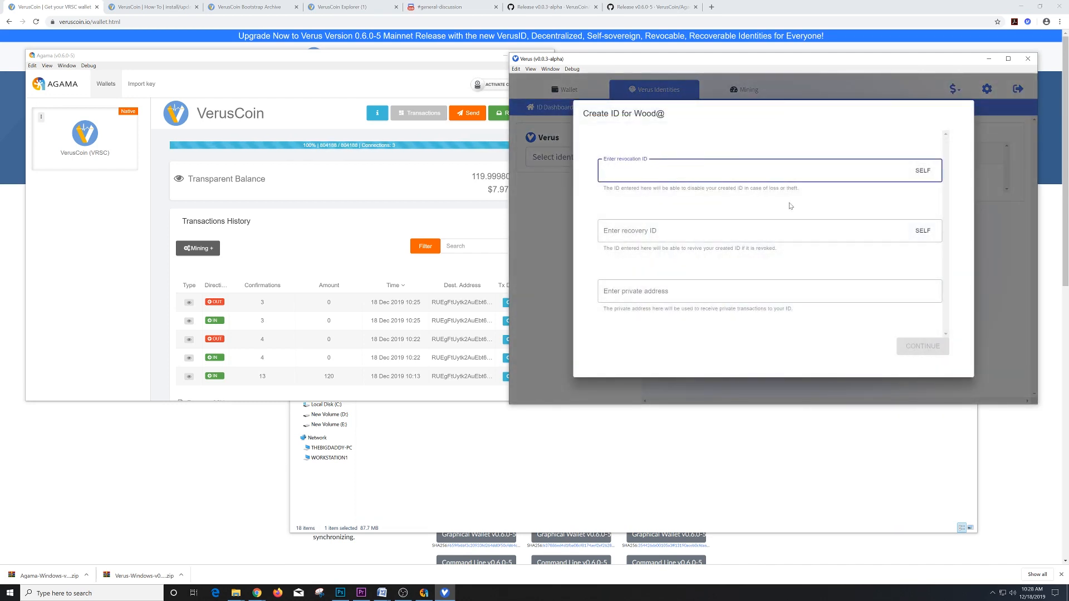
left_click(923, 171)
left_click(923, 229)
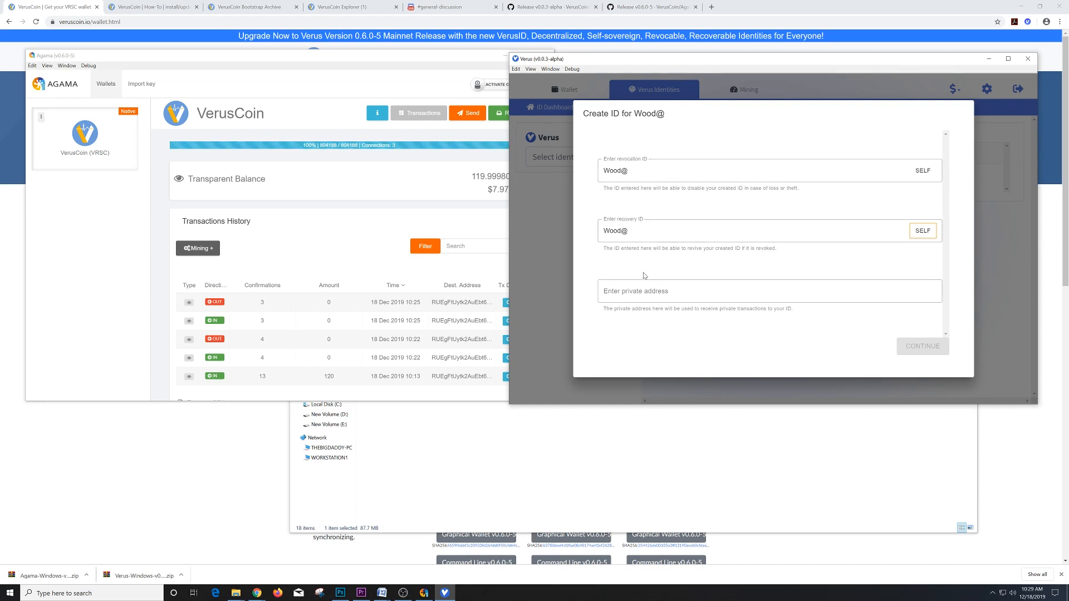
left_click(769, 291)
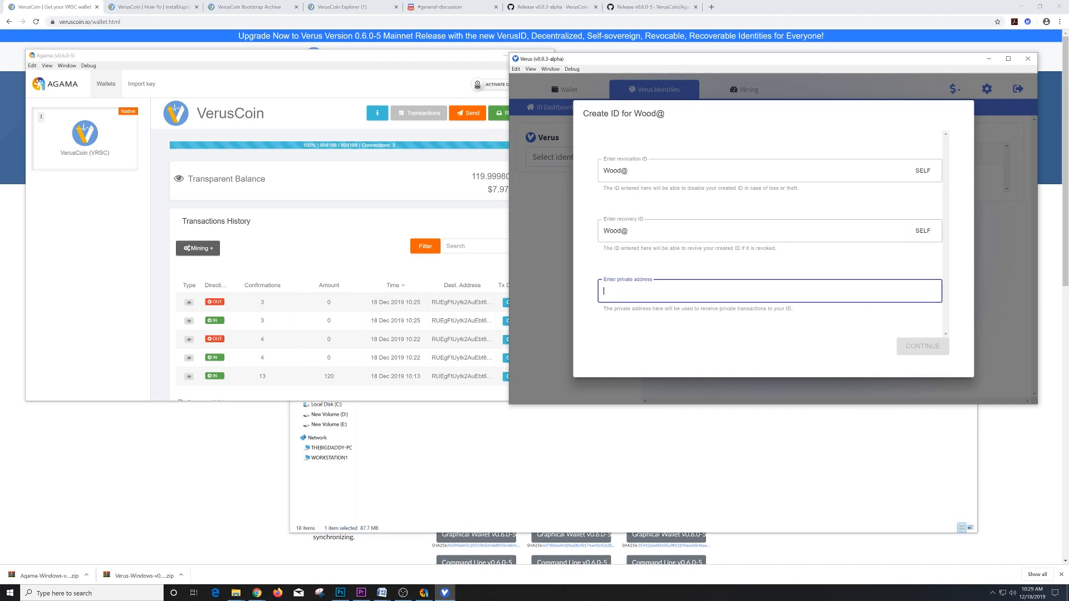
key("ctrl+v")
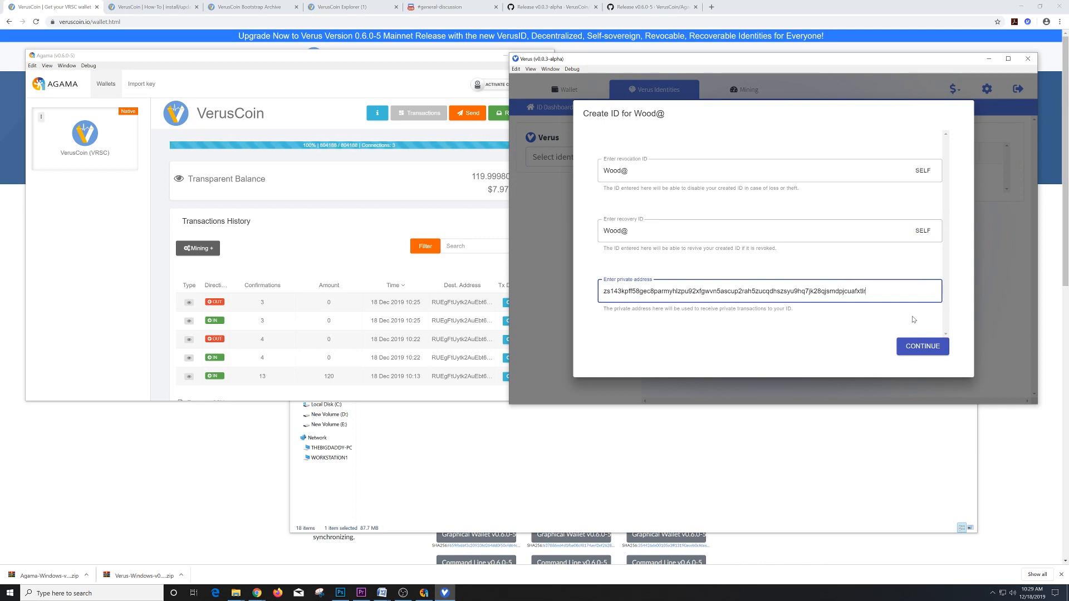
left_click(924, 348)
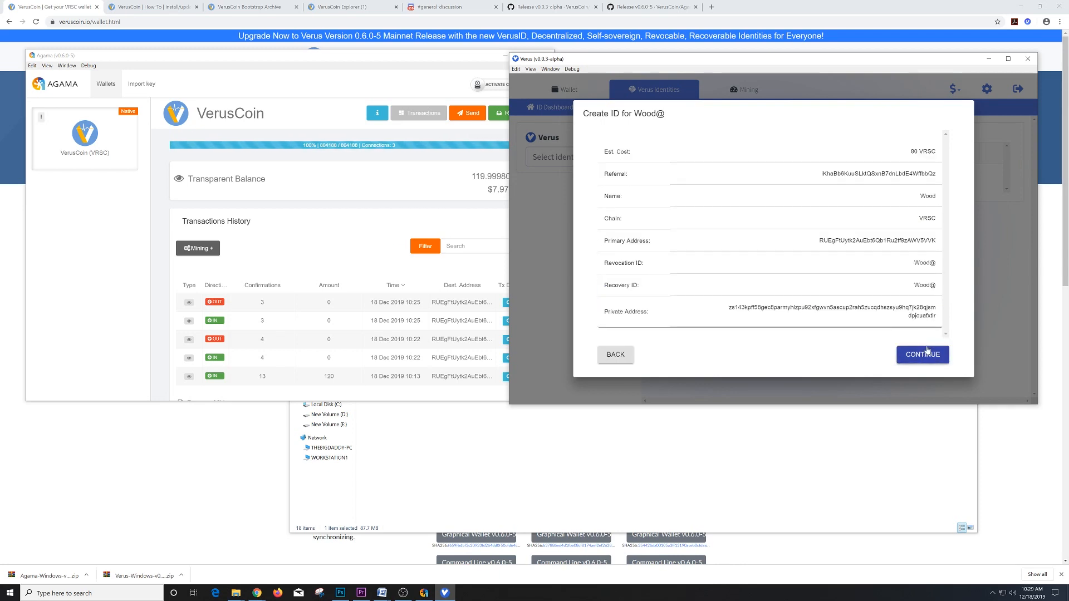
left_click(927, 351)
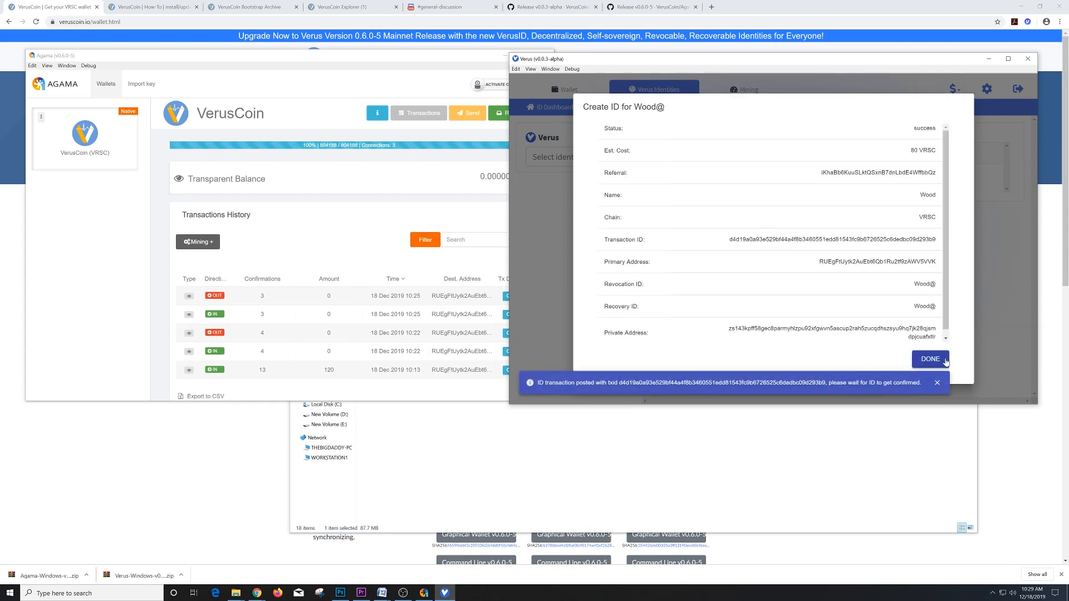
left_click(946, 362)
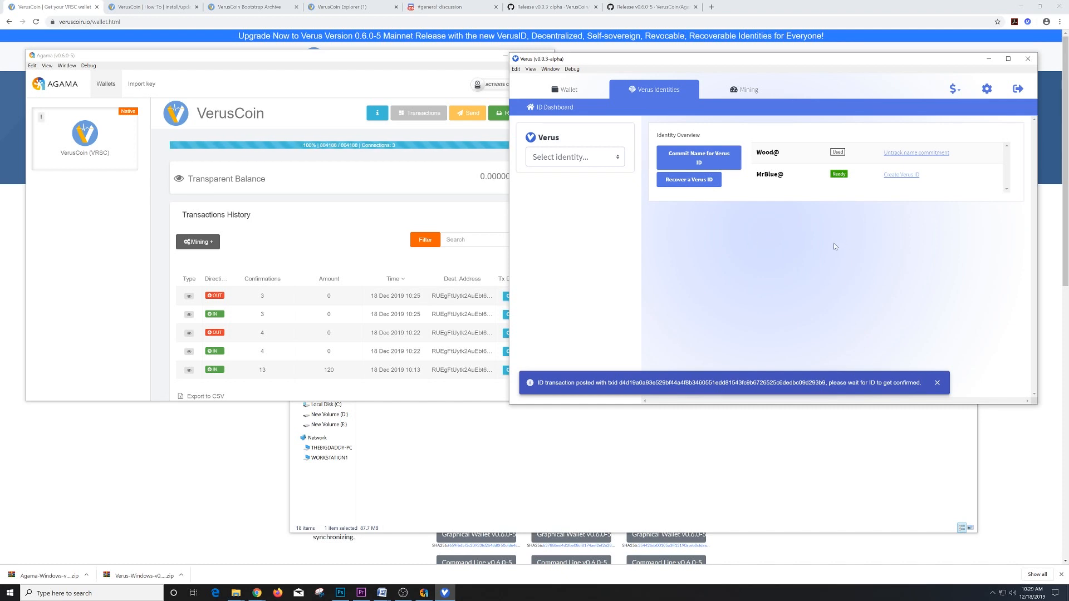
left_click(435, 179)
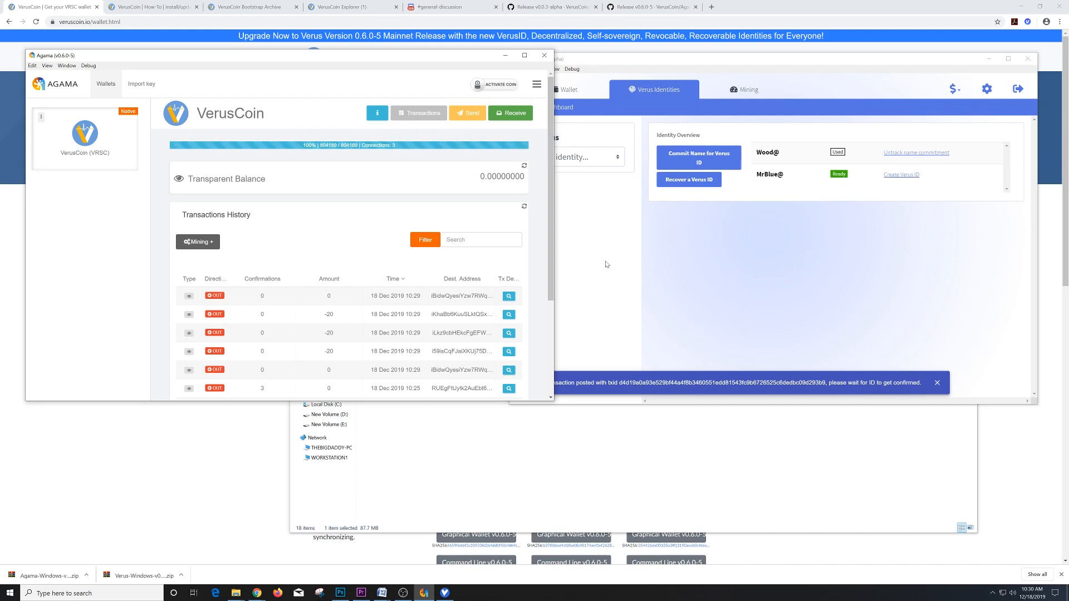
left_click(638, 283)
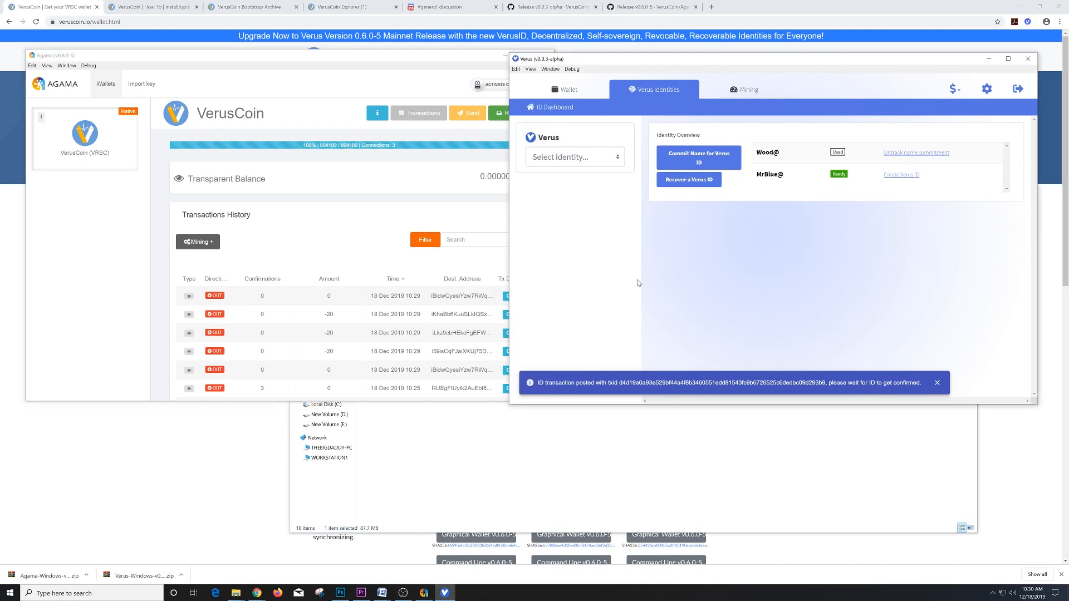
left_click(569, 100)
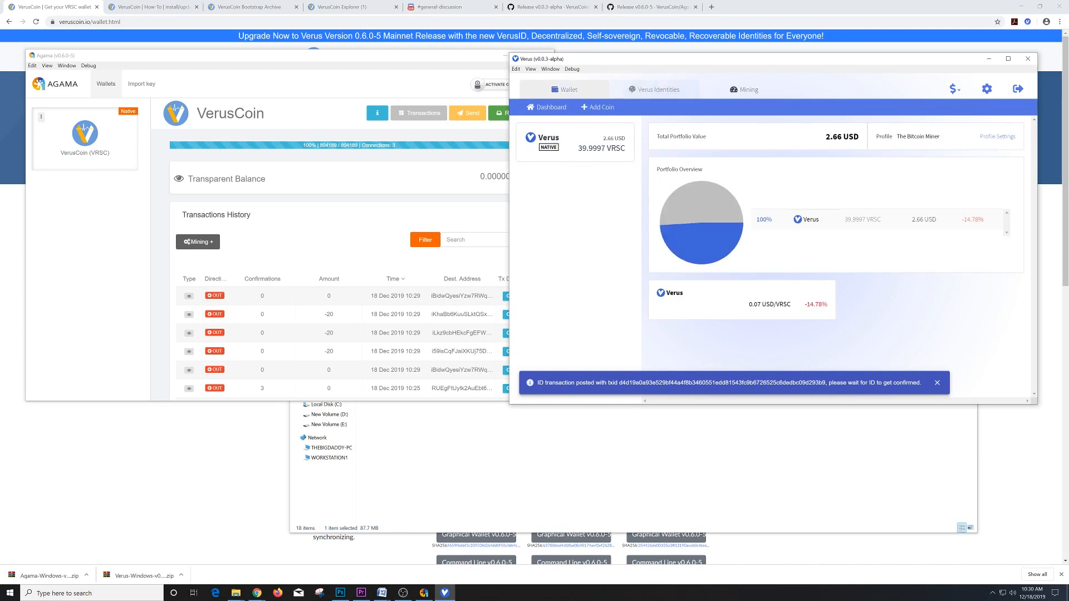
left_click(577, 139)
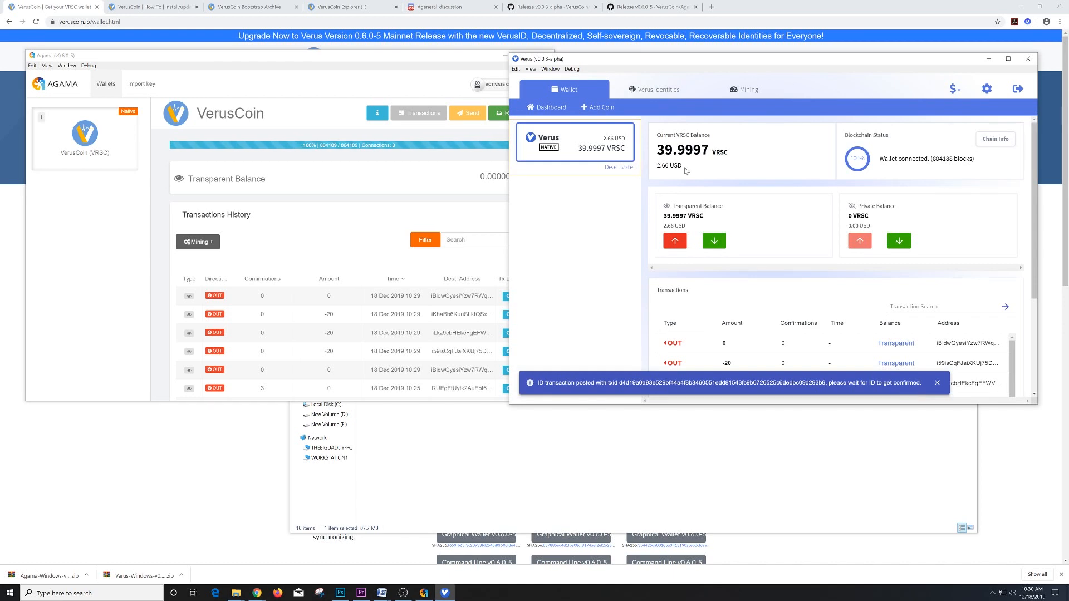
left_click(439, 189)
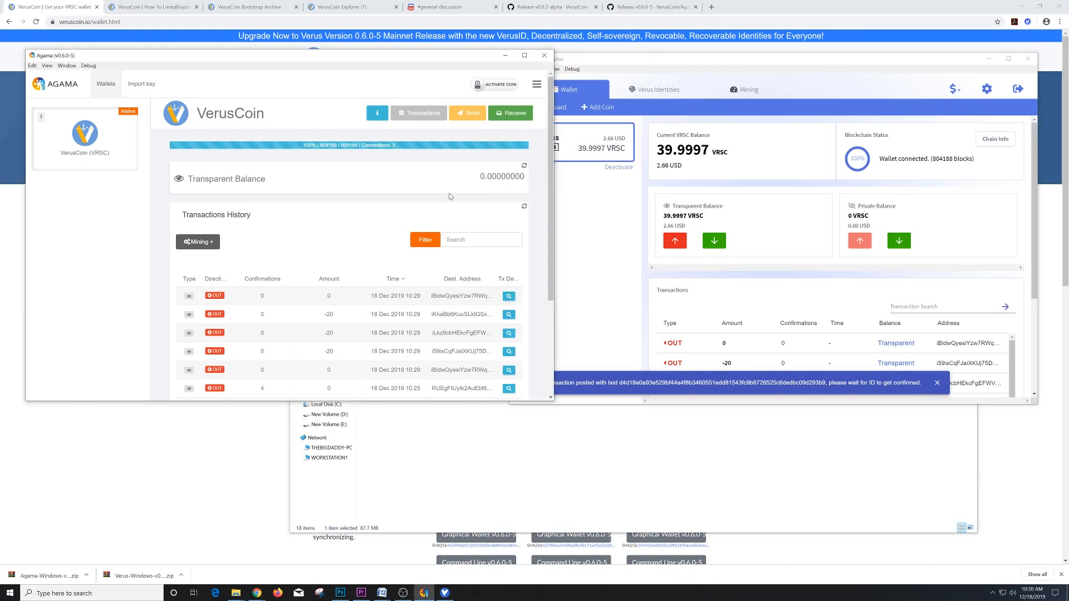
left_click(590, 220)
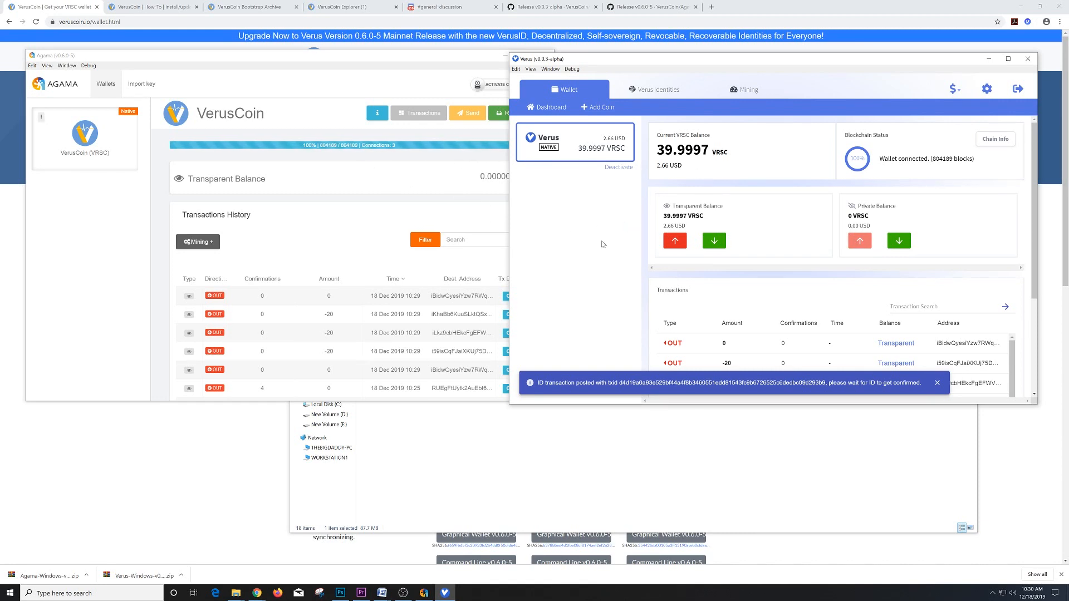
left_click(657, 90)
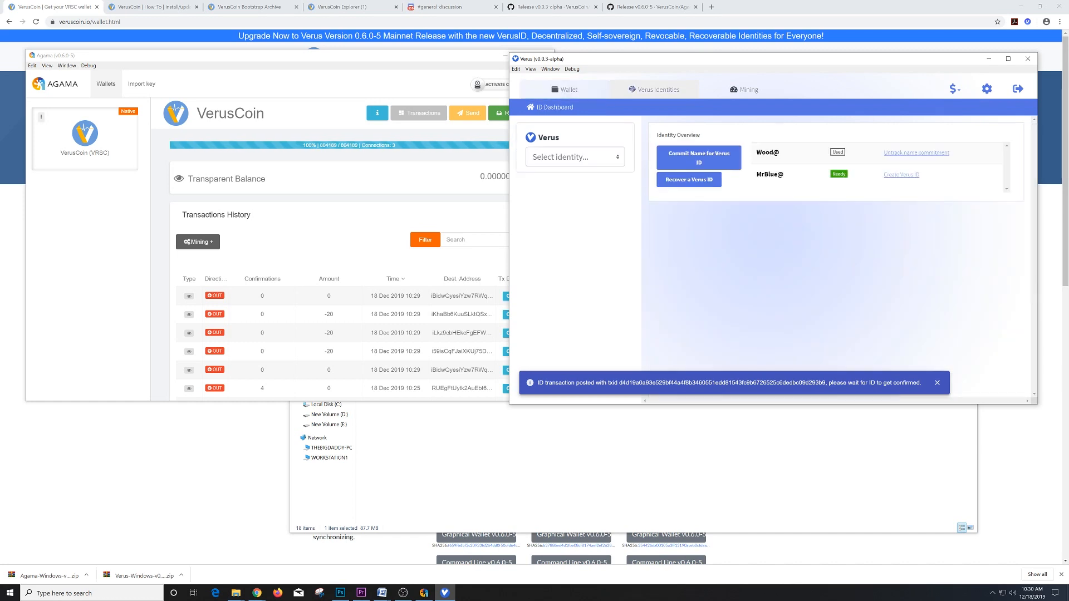
- Confirm Wood@ is active with 0 VRSC, then return to the wallet showing 39.9997 VRSC
left_click(579, 157)
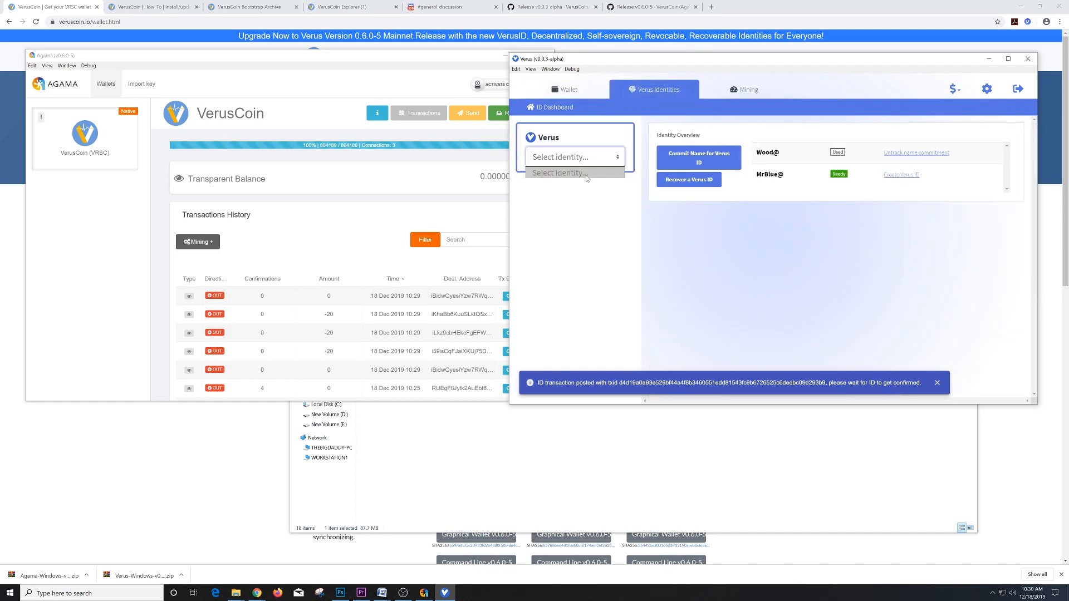
left_click(641, 97)
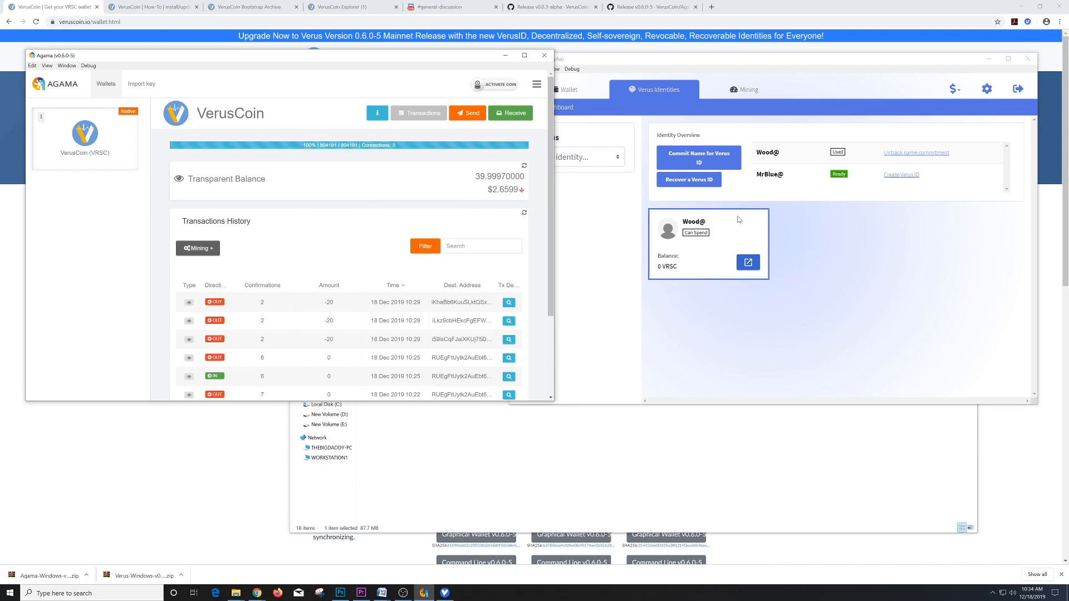
left_click(752, 264)
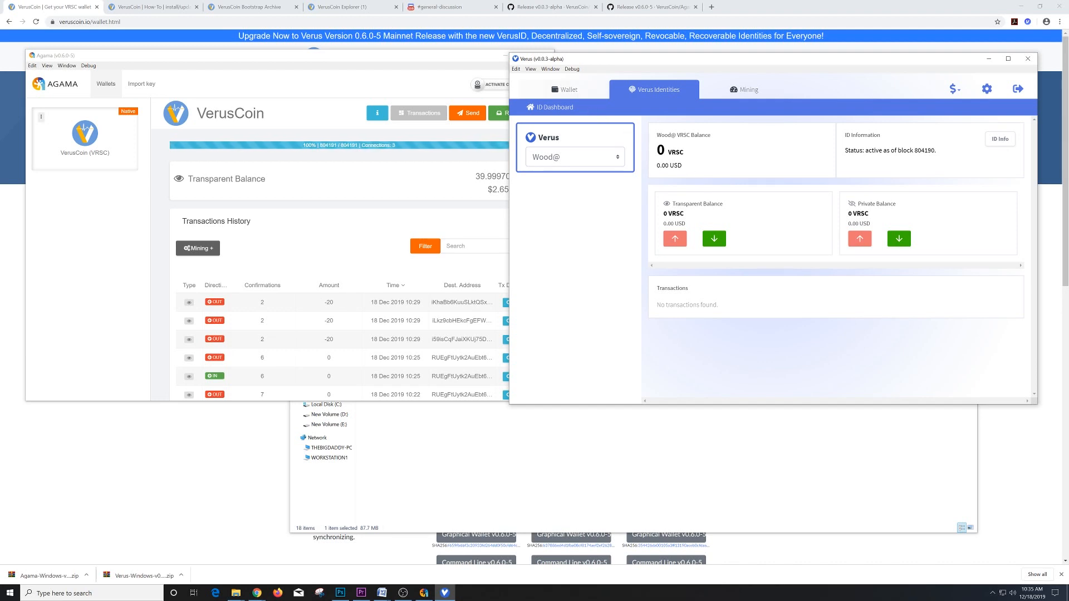
left_click(565, 89)
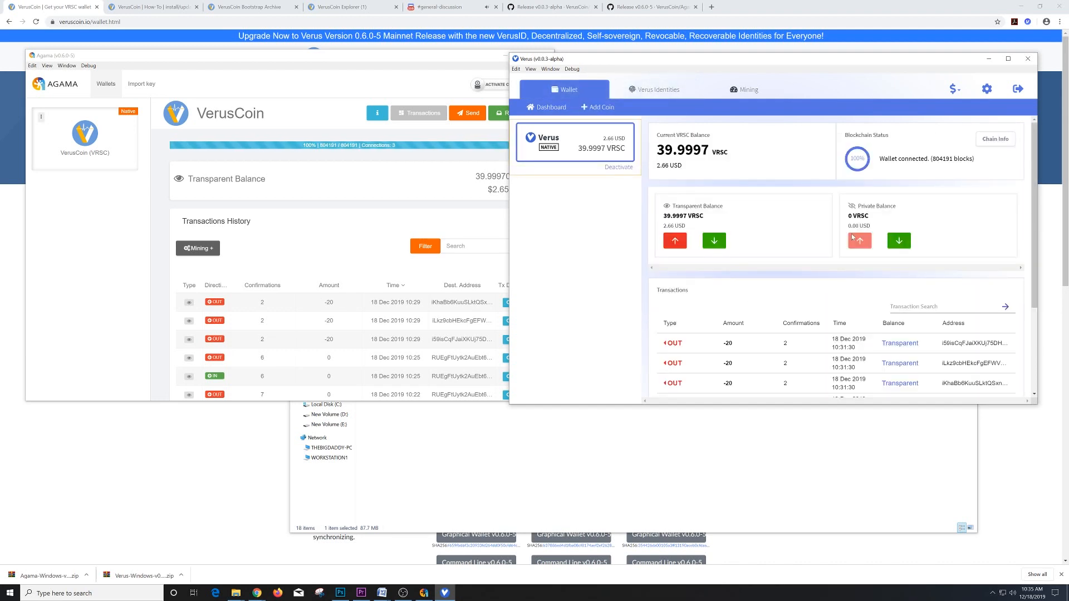
- View the transparent receiving address, reopen Wood@'s 0 VRSC dashboard, then compare with Agama
left_click(714, 240)
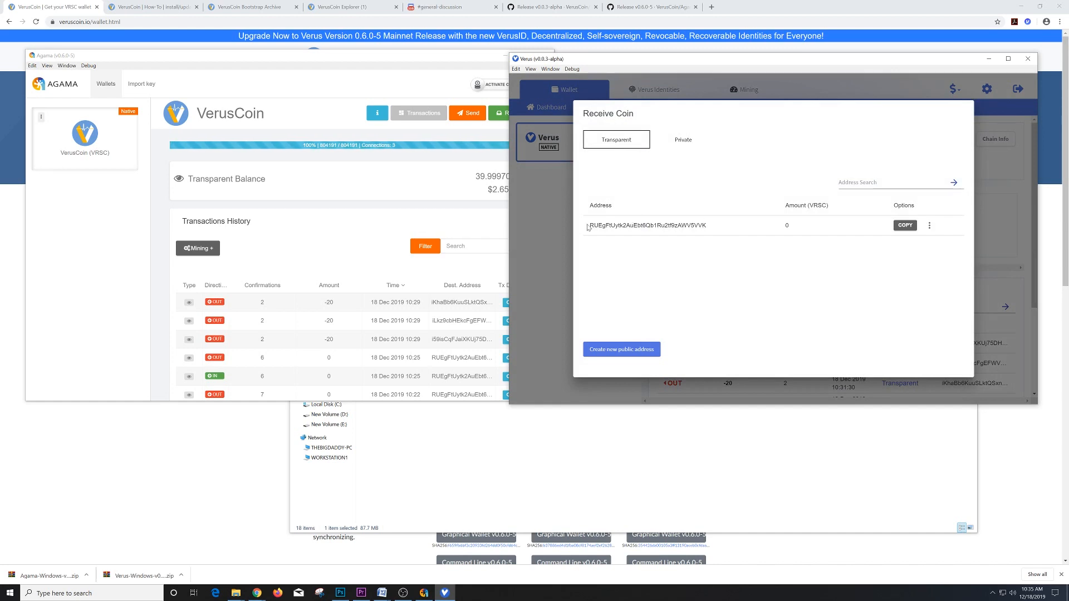
left_click(553, 226)
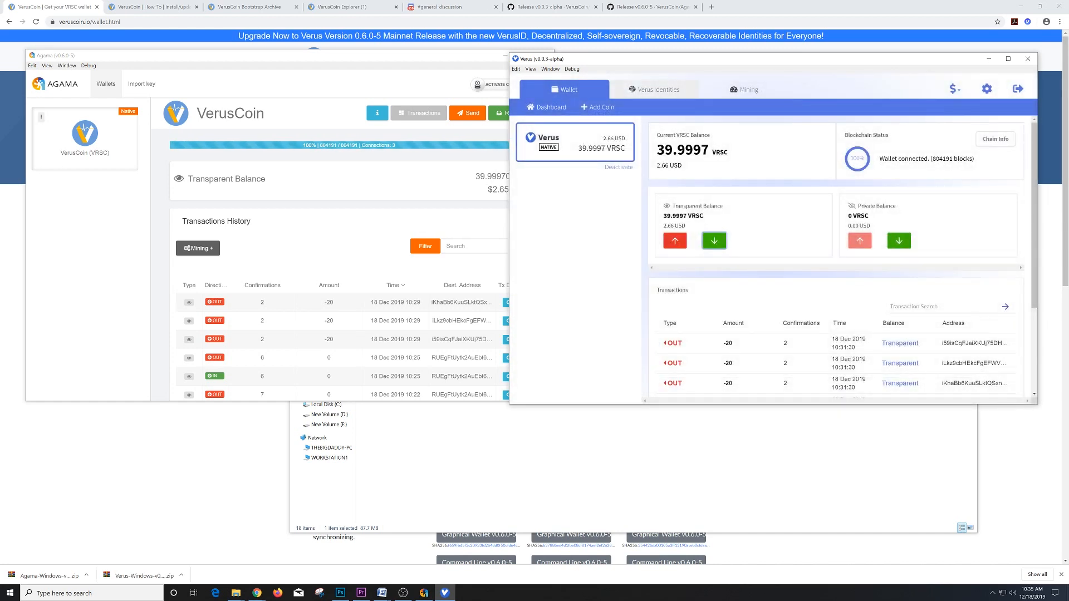
left_click(653, 95)
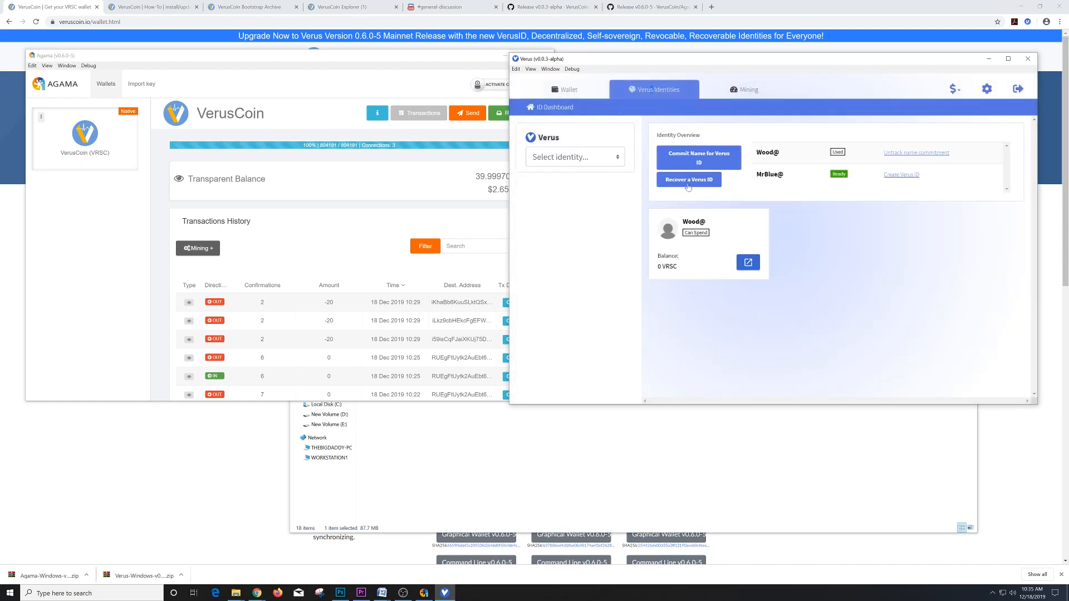
left_click(746, 266)
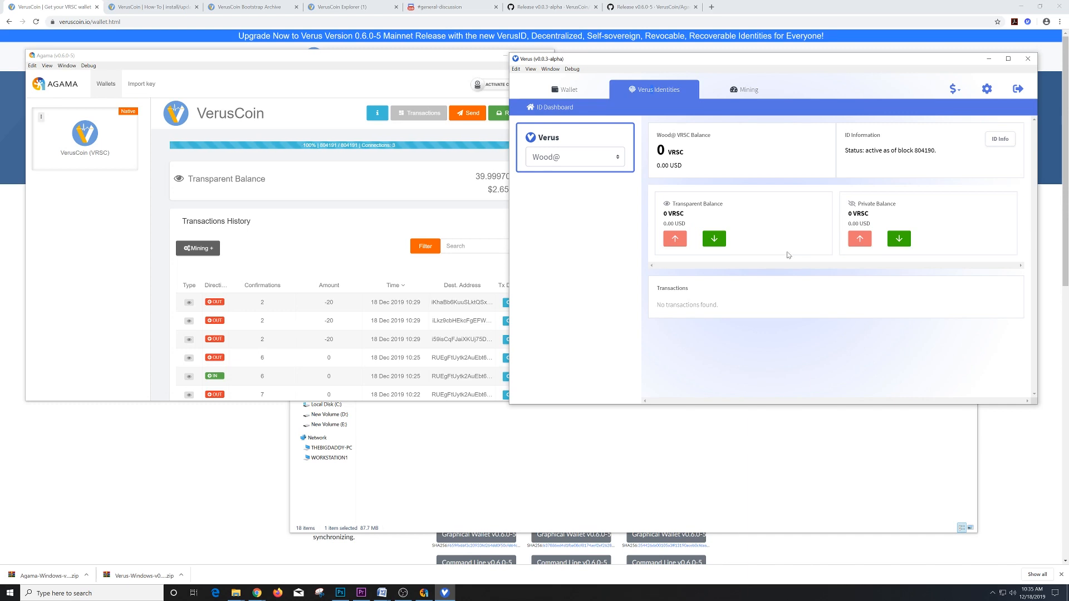
left_click(490, 211)
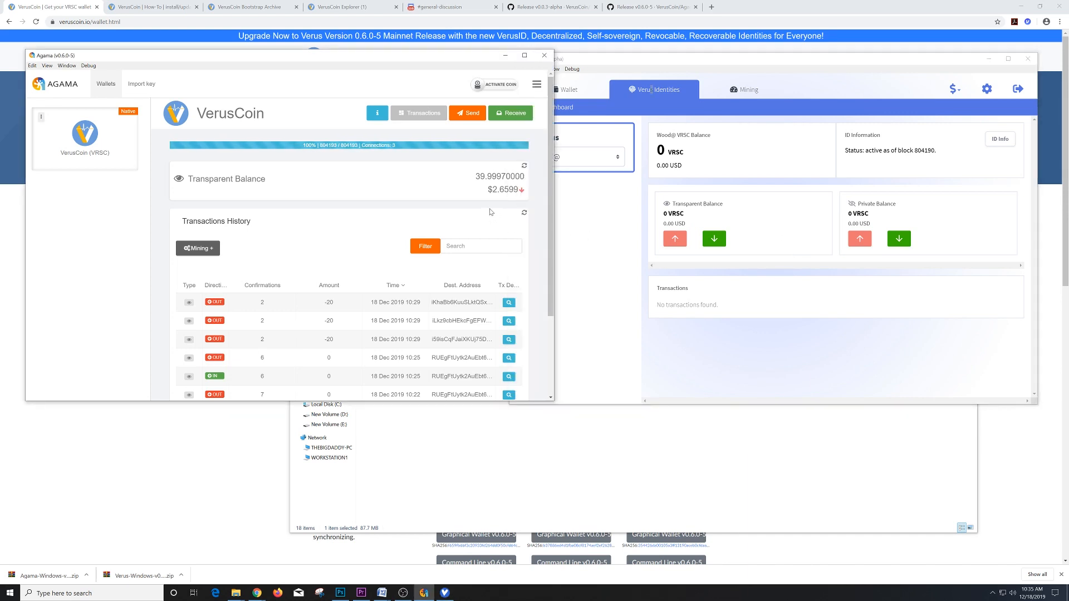